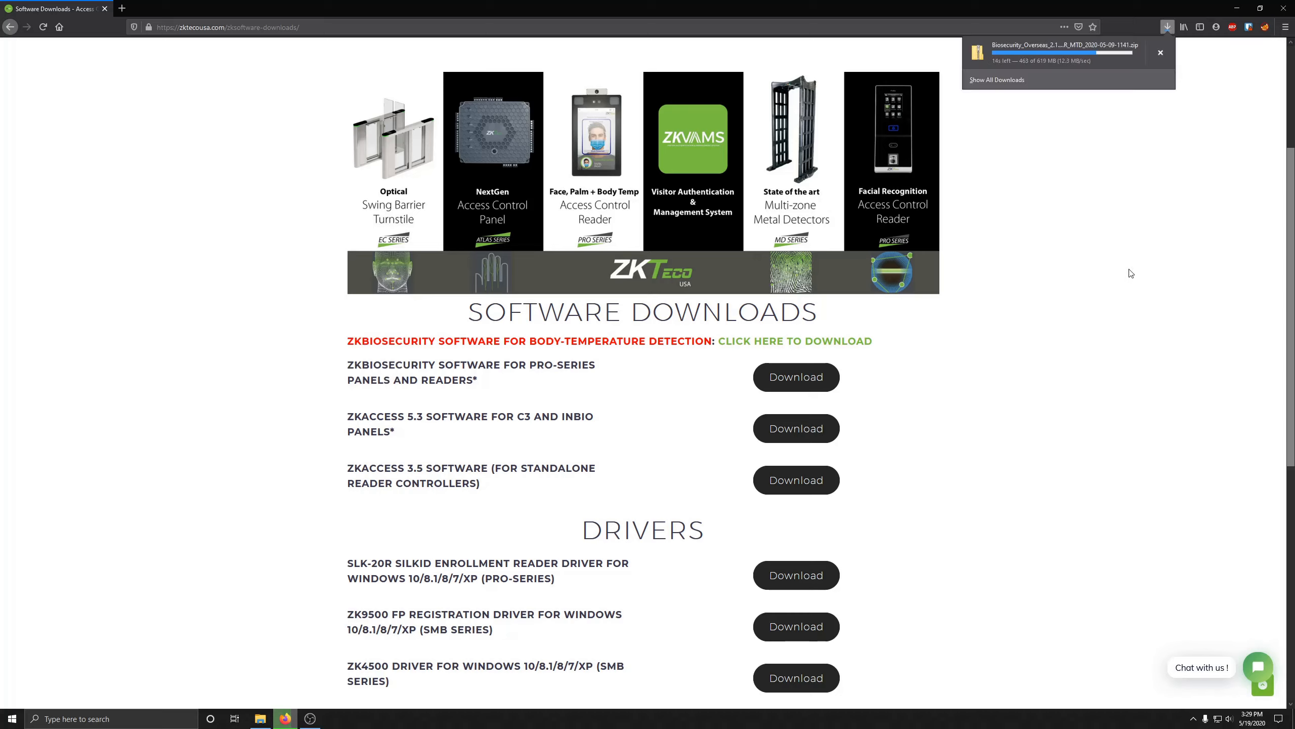
Step: Open the Start menu to search for a program
key("super")
Step: Launch Command Prompt and run ipconfig to read the Ethernet IPv4 address 192.168.1.9
type("cmd")
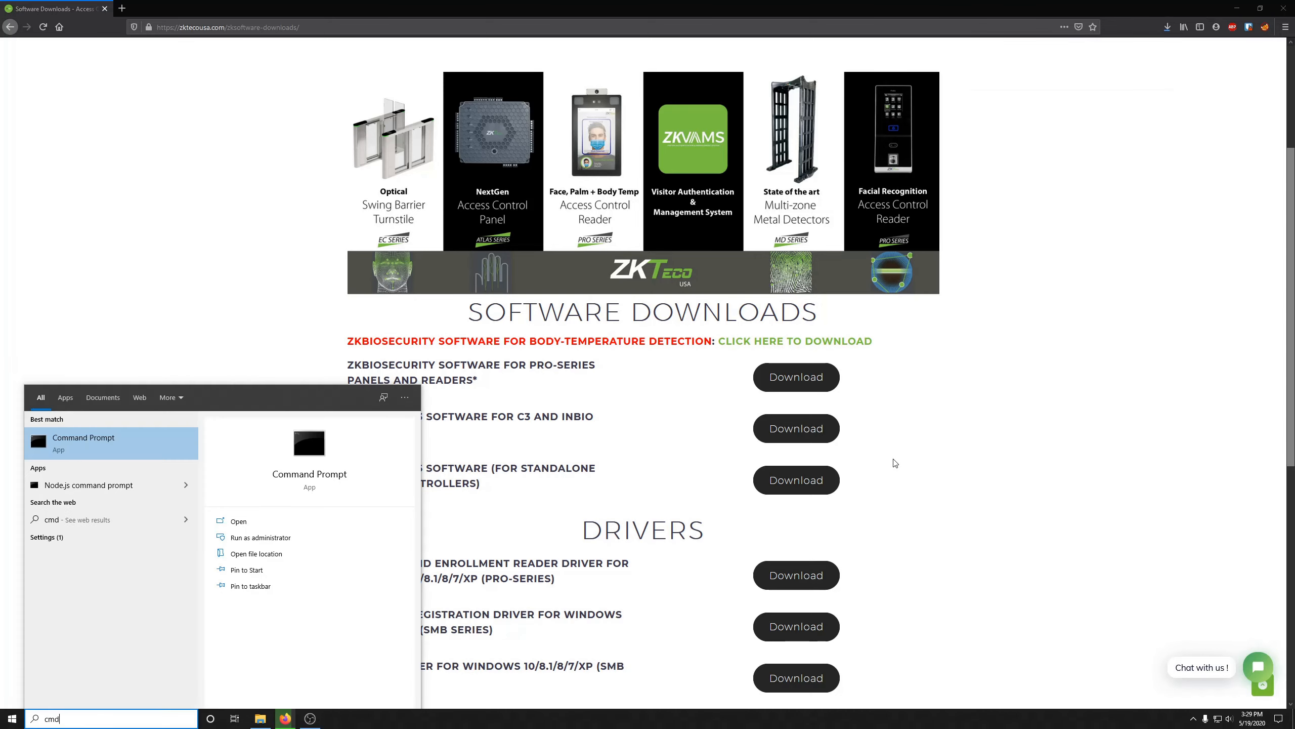
key("Return")
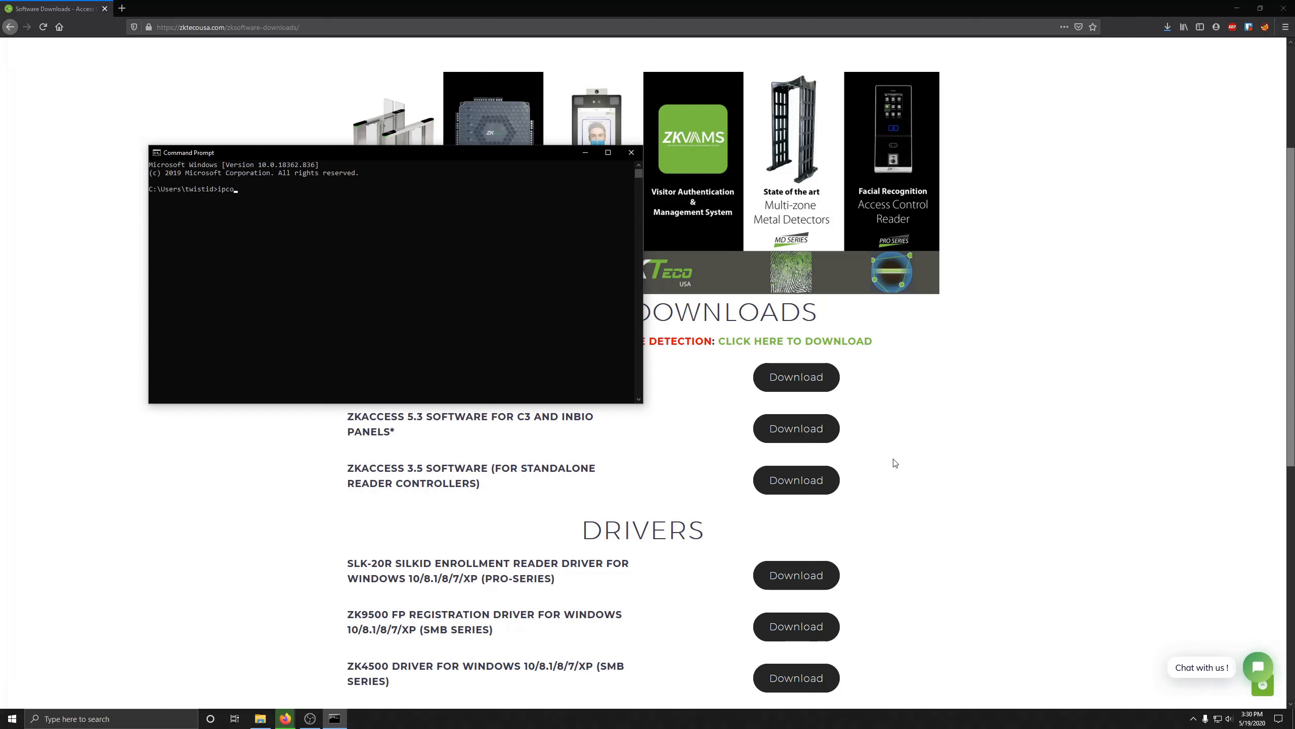
type("ipconfig")
key("Return")
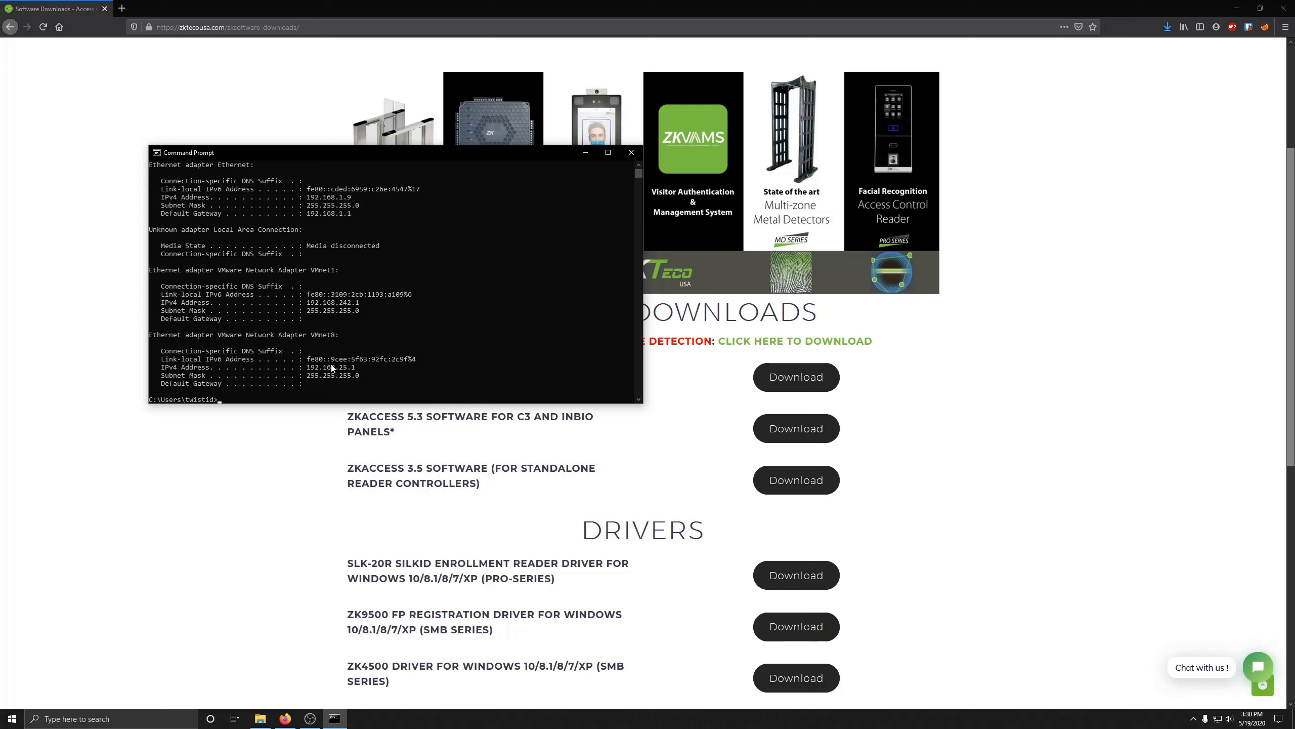
scroll(283, 230, "up", 3)
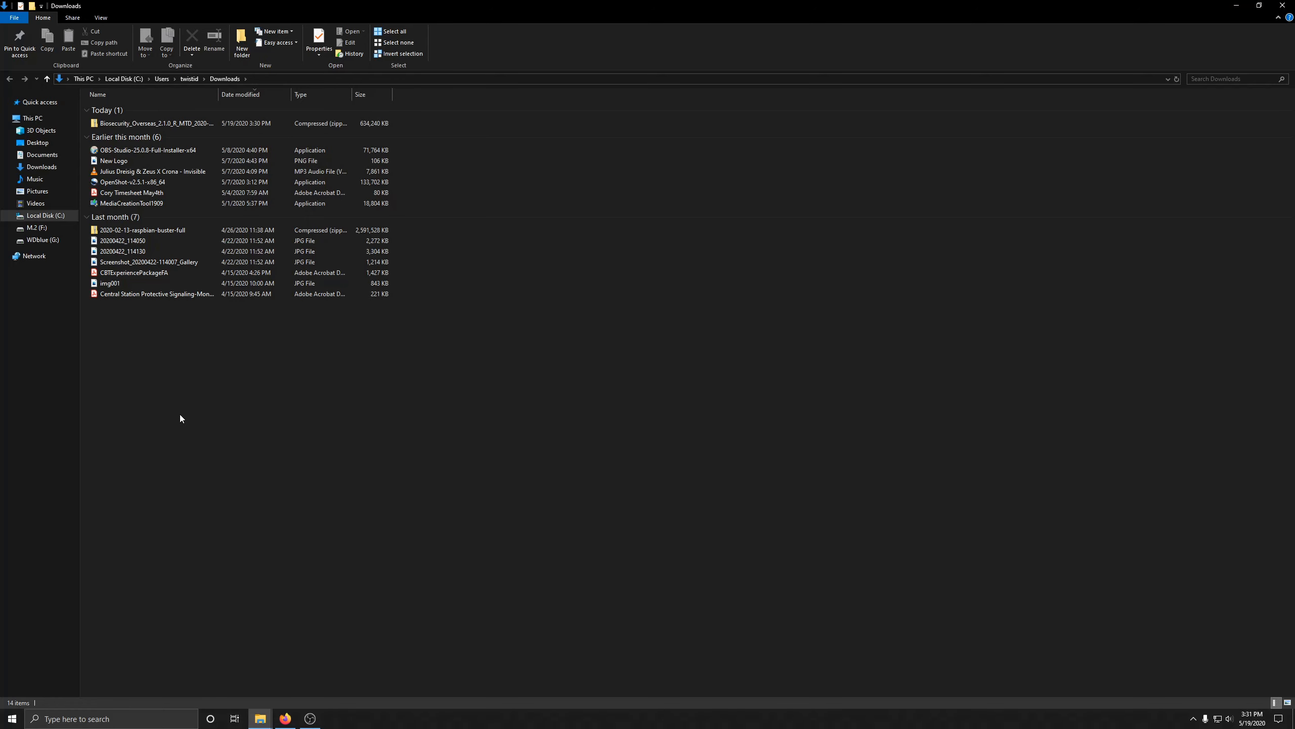
Step: Extract the downloaded Biosecurity zip to G:\ZKT, creating the ZKT folder as the destination
right_click(143, 126)
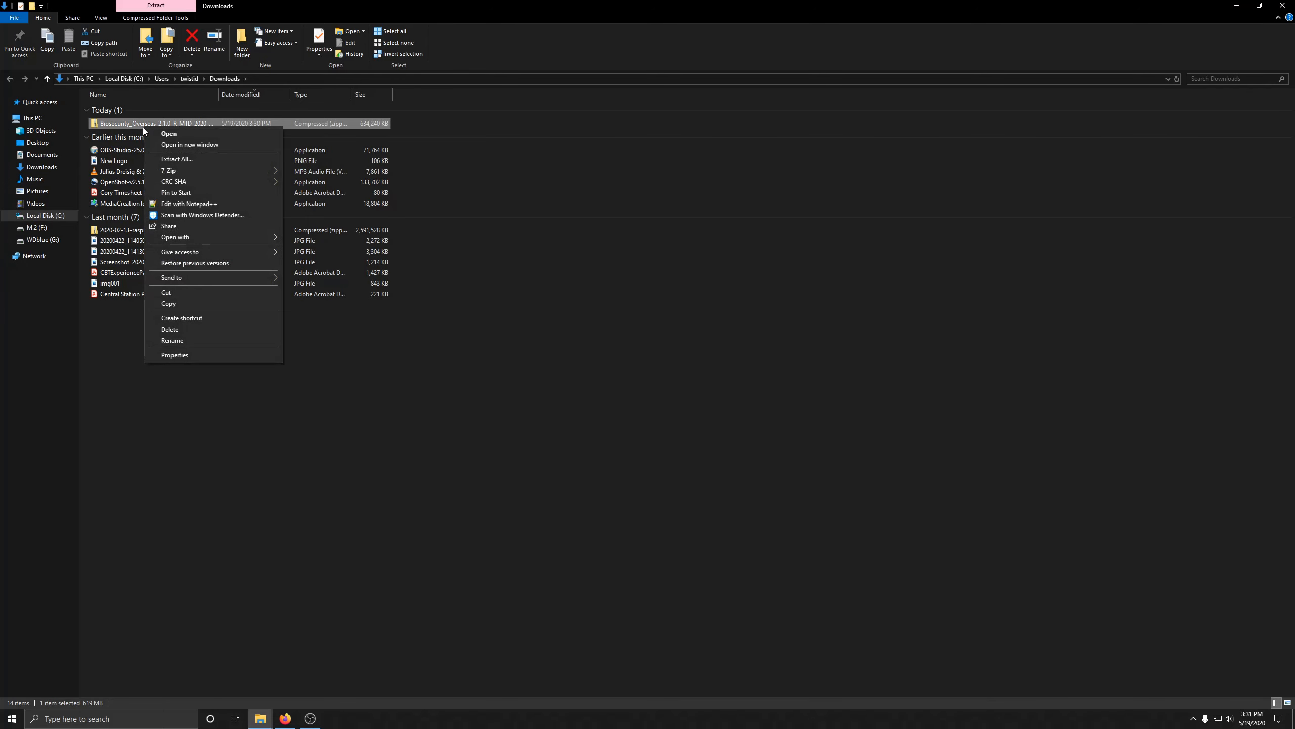
left_click(217, 160)
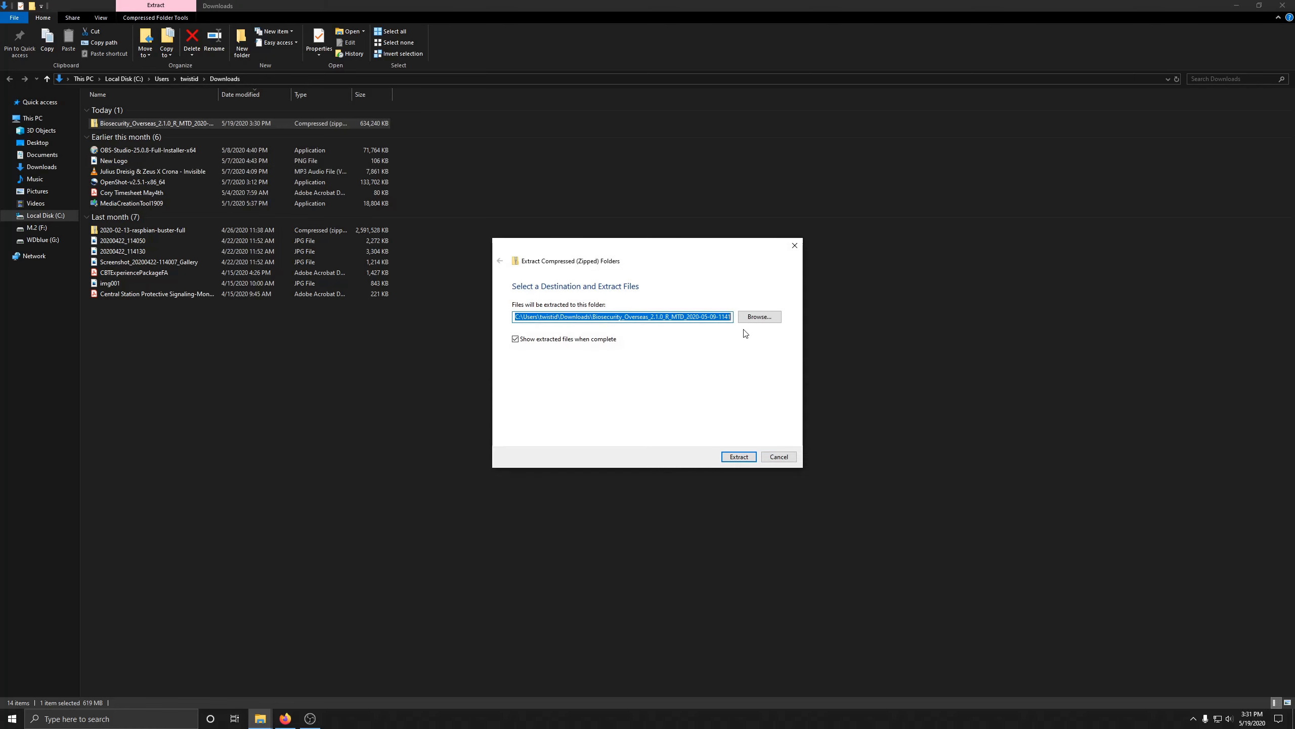
left_click(760, 316)
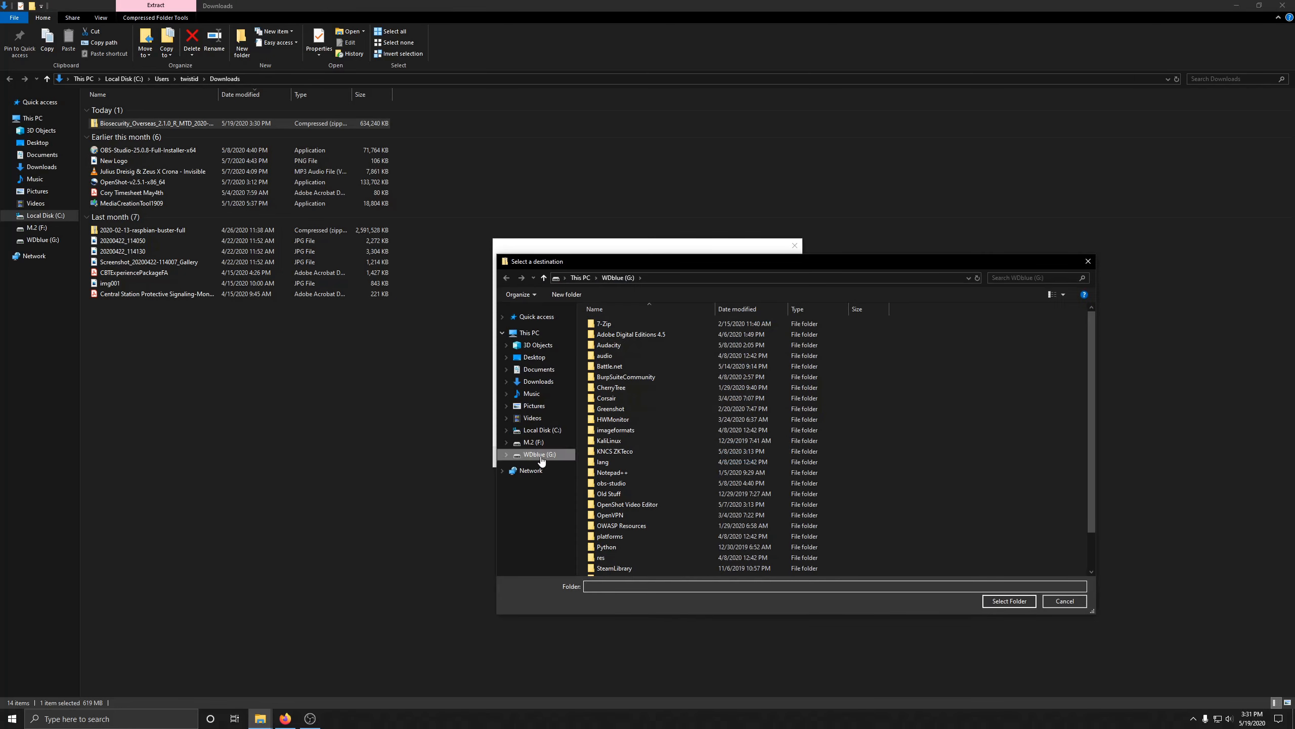
scroll(642, 531, "down", 2)
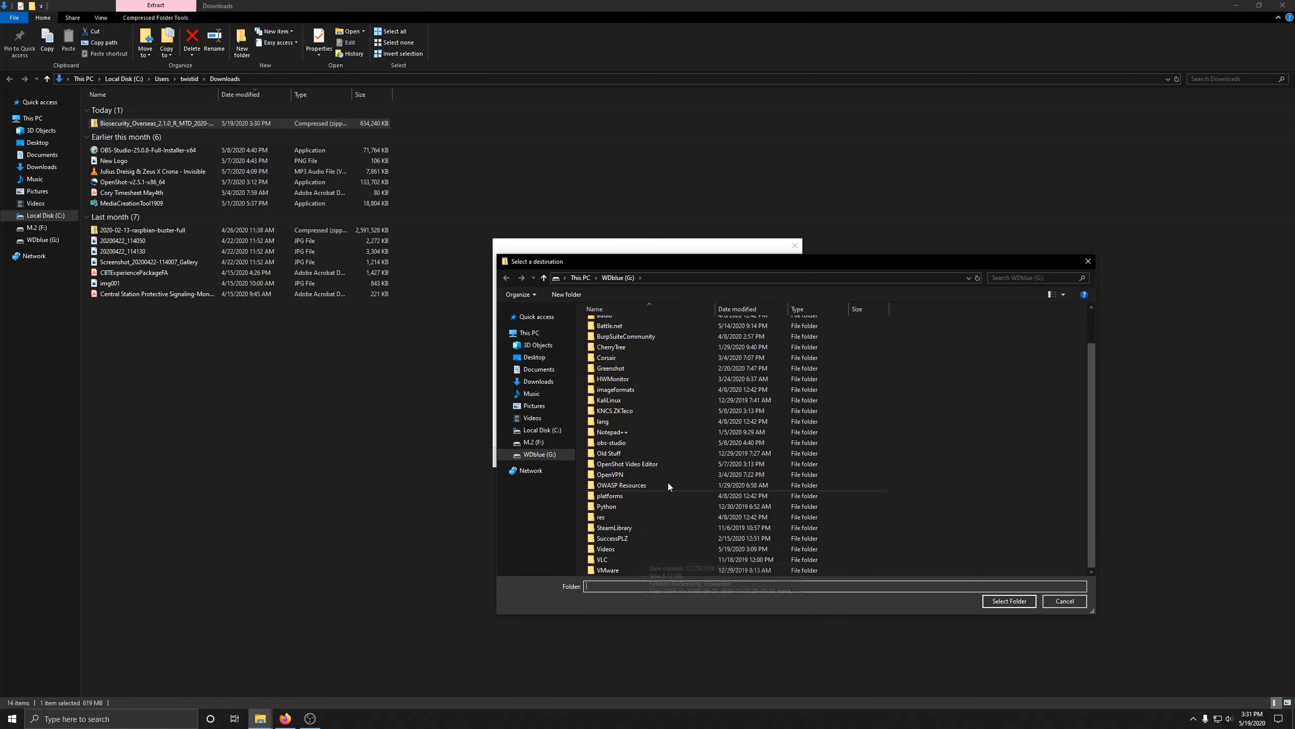
left_click(650, 411)
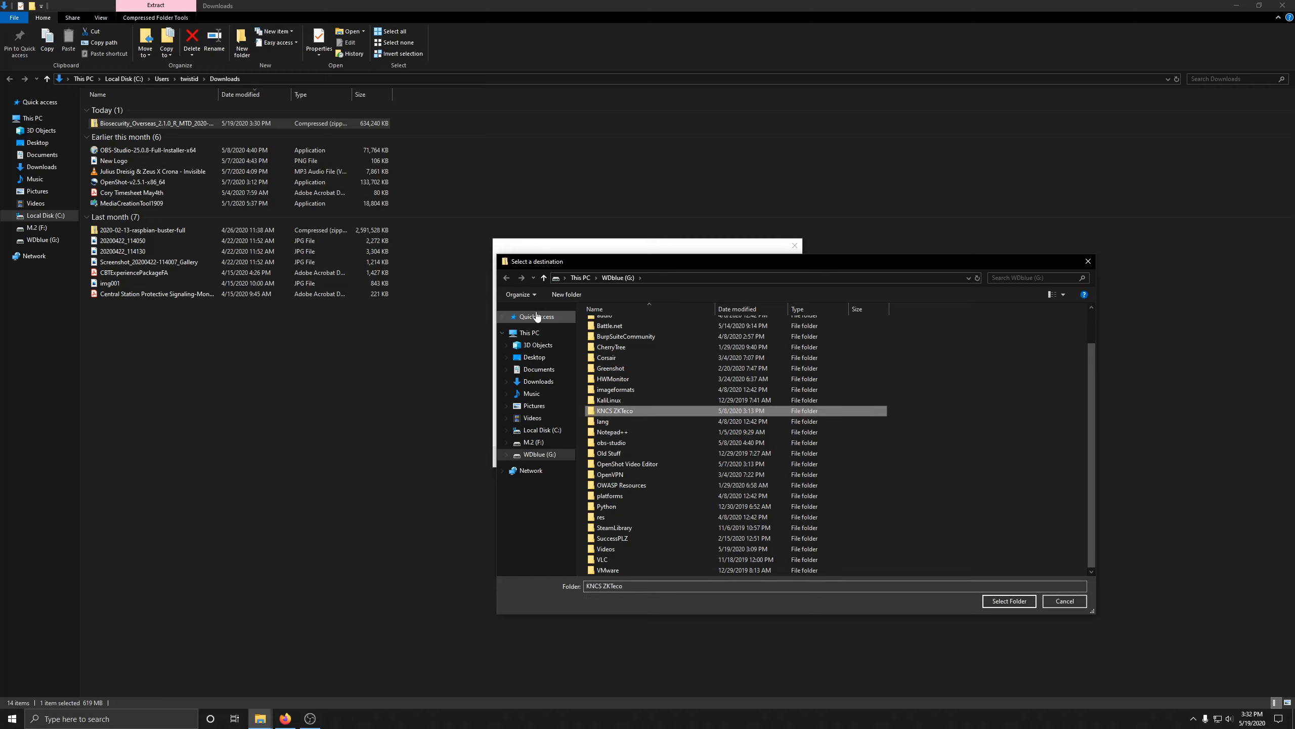
left_click(565, 294)
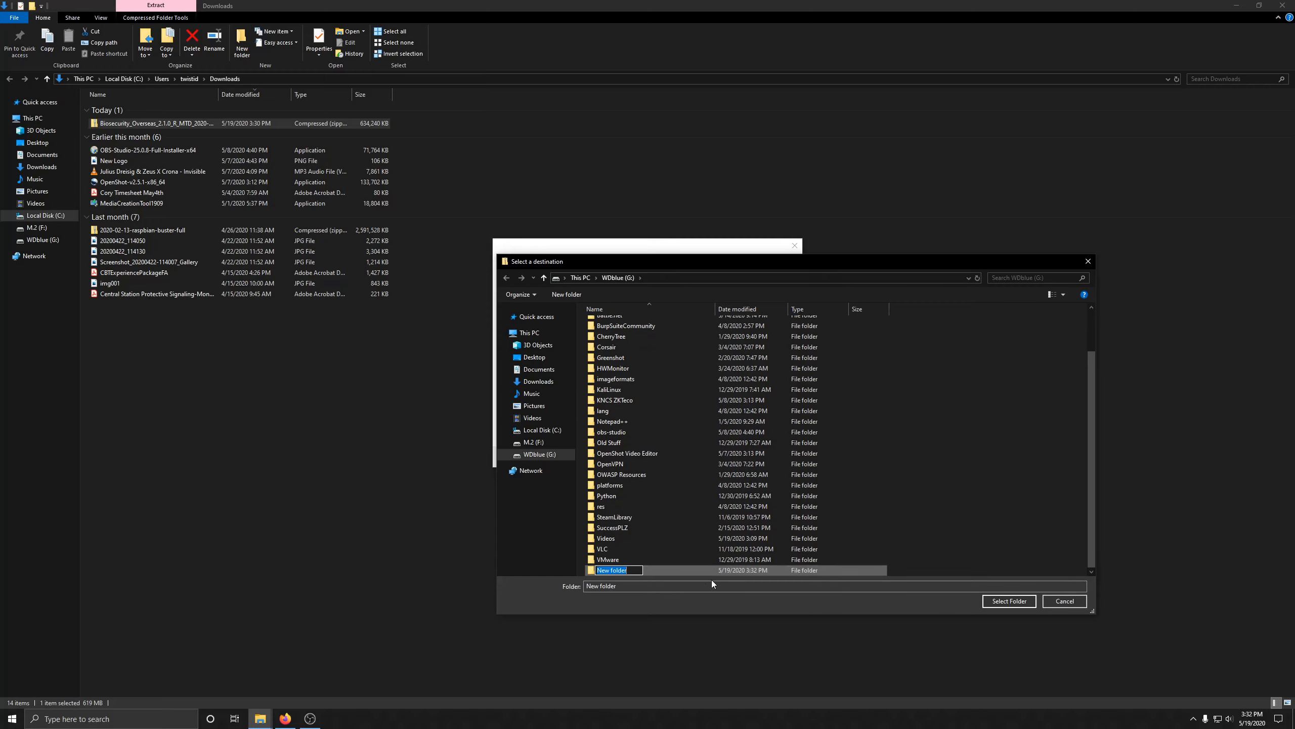
type("ZKT")
key("Return")
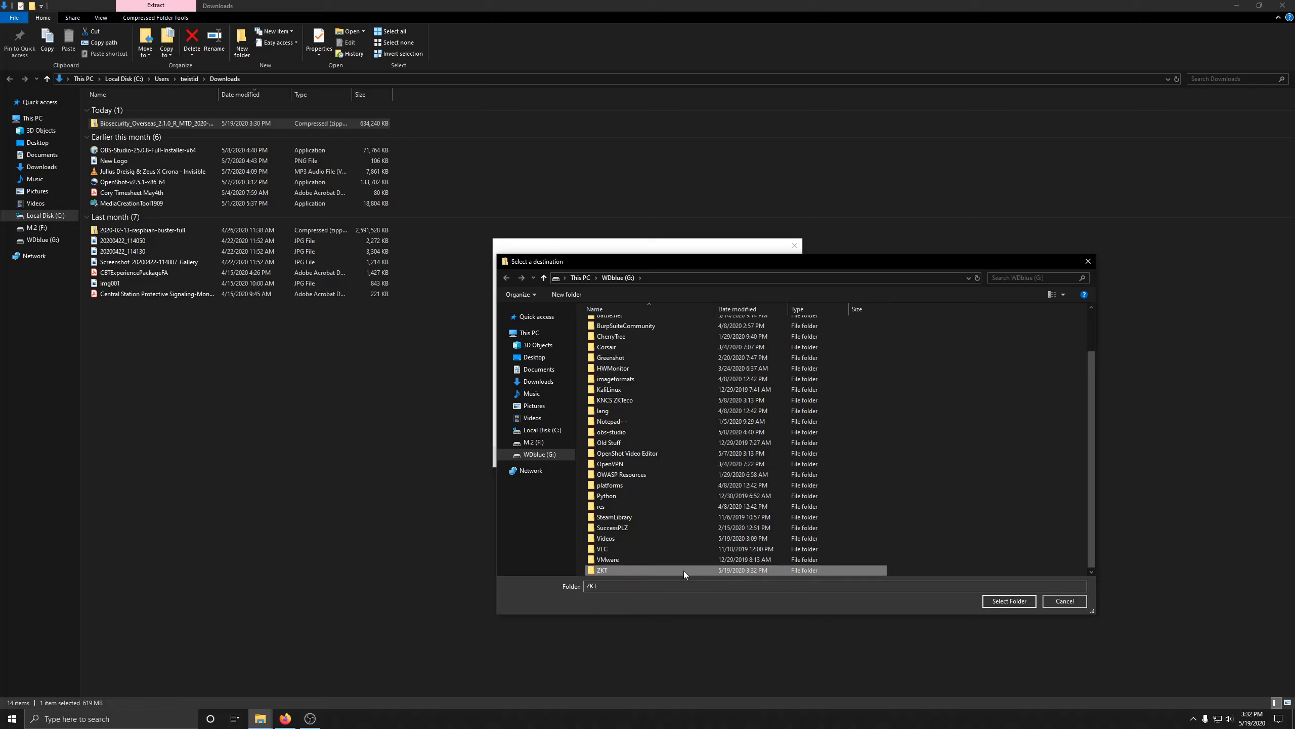
double_click(680, 570)
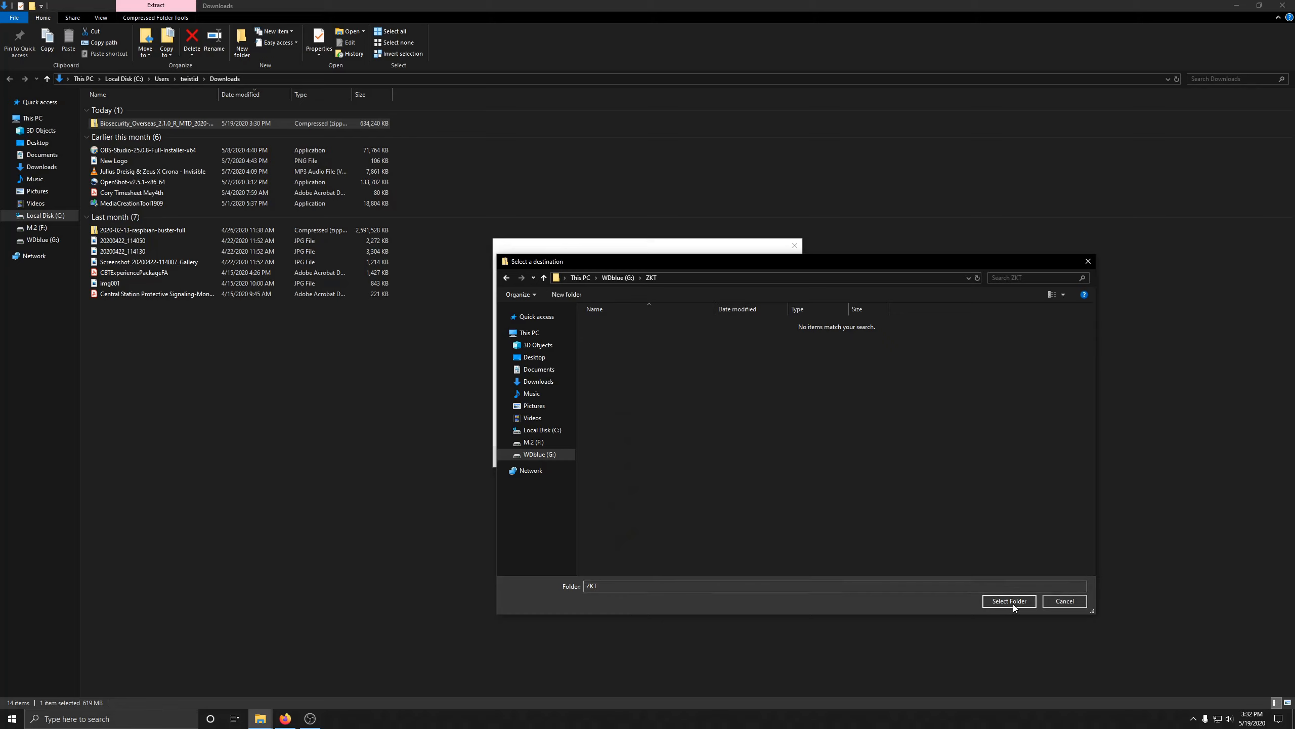
left_click(907, 590)
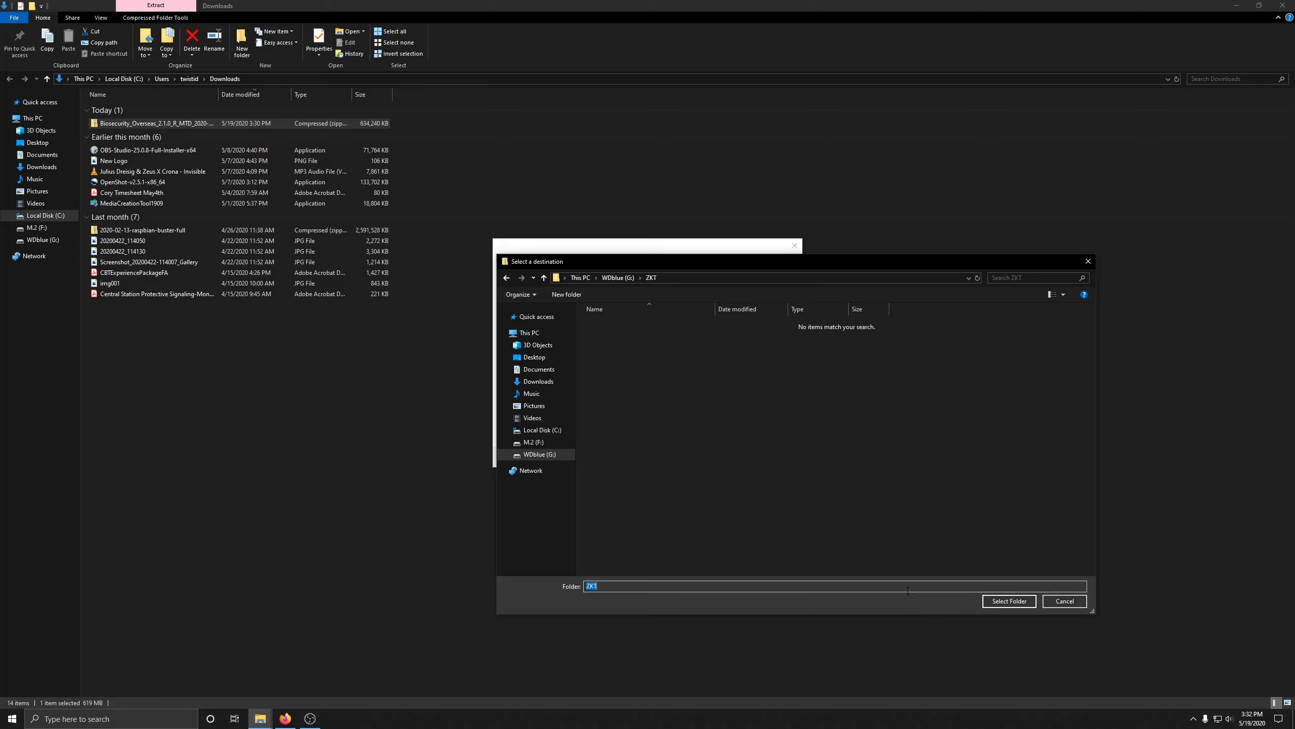
left_click(993, 604)
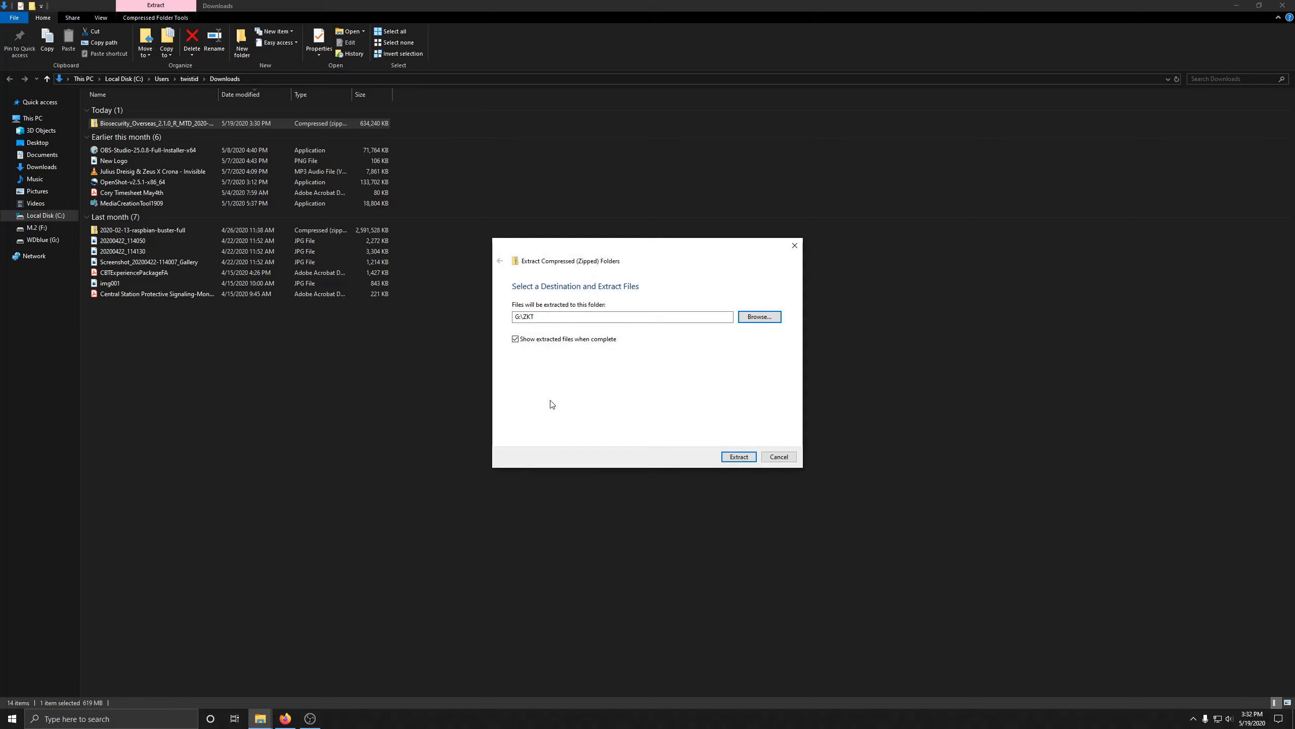
left_click(737, 456)
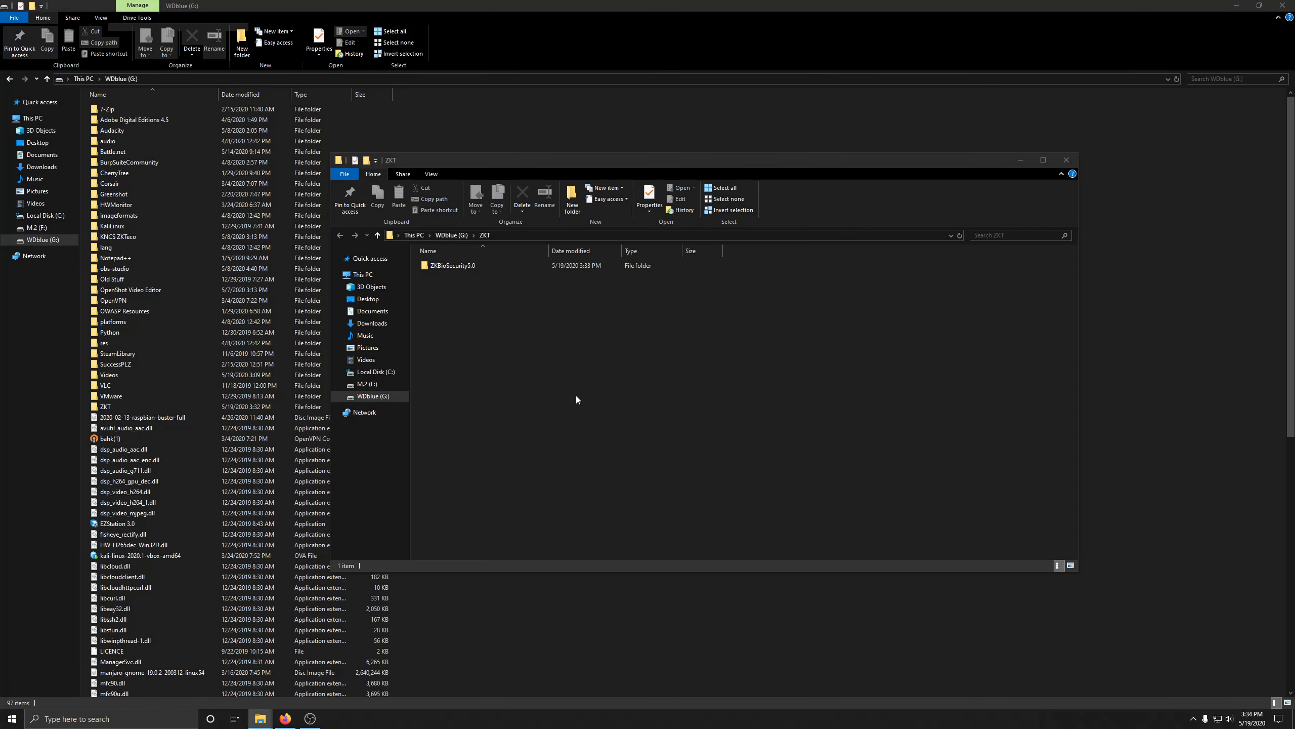
Step: Open the ZKBioSecurity5.0 folder and run its setup program
double_click(455, 267)
double_click(471, 364)
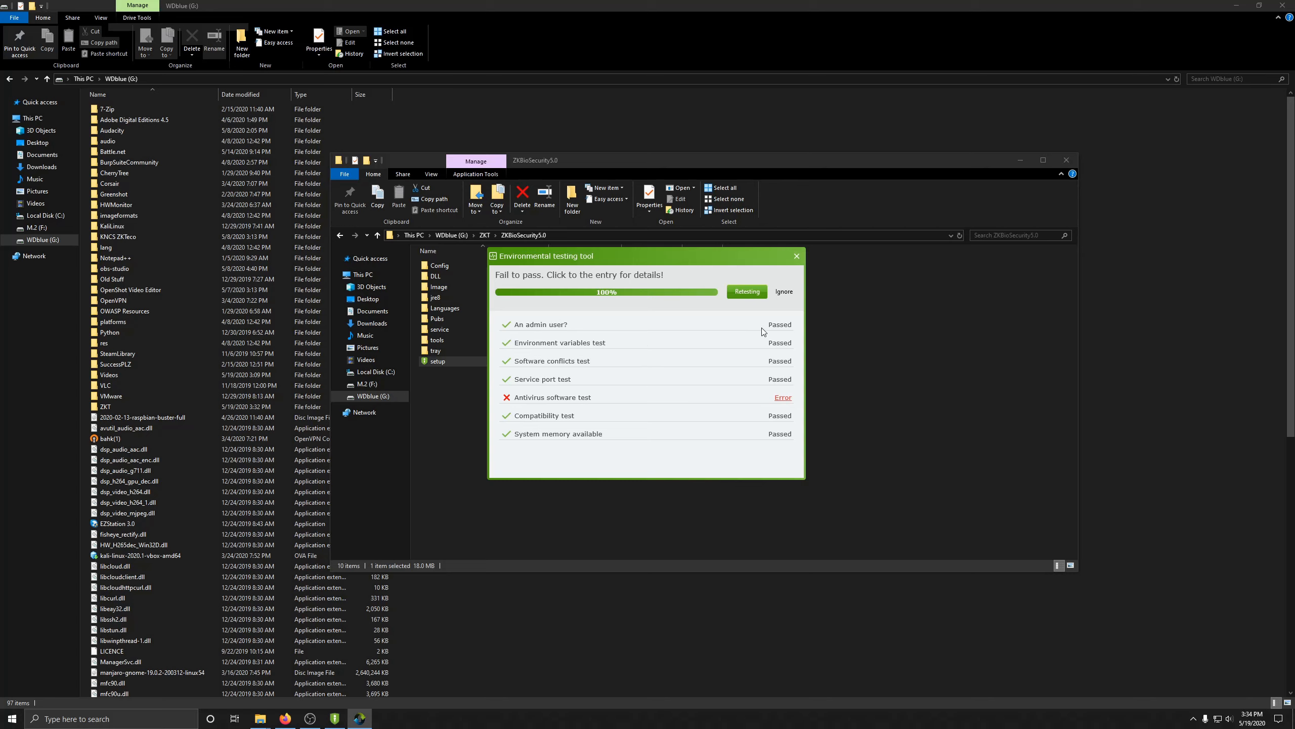
Step: Ignore the environment error, accept the licence, and keep Port 8098 and Adms Port 8088
left_click(783, 291)
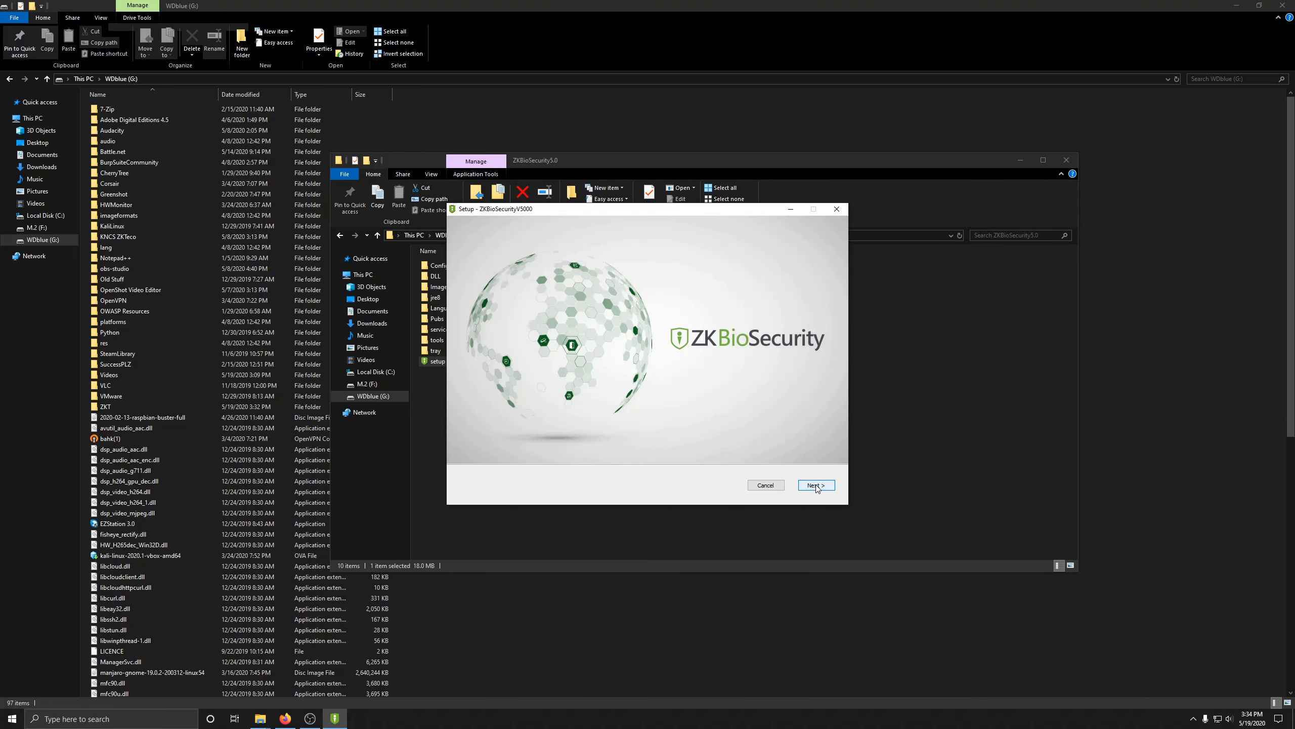
left_click(817, 485)
left_click(495, 486)
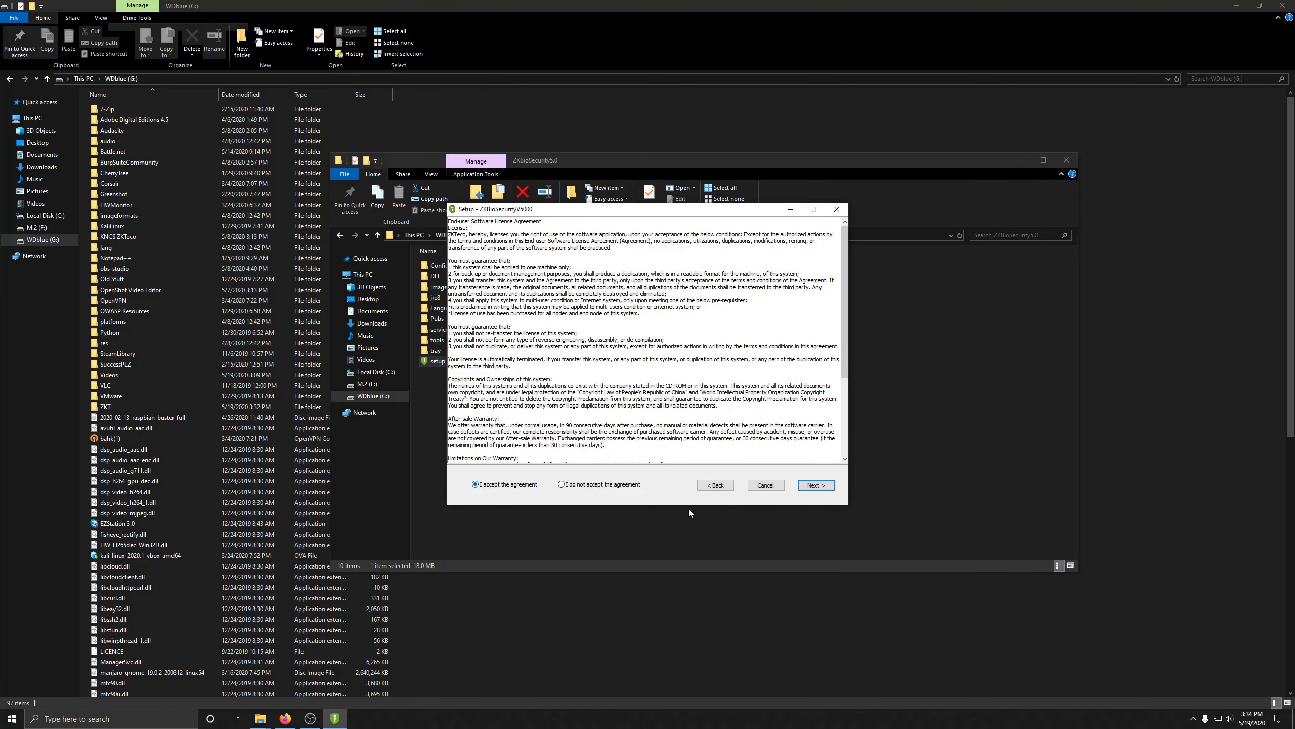
left_click(807, 486)
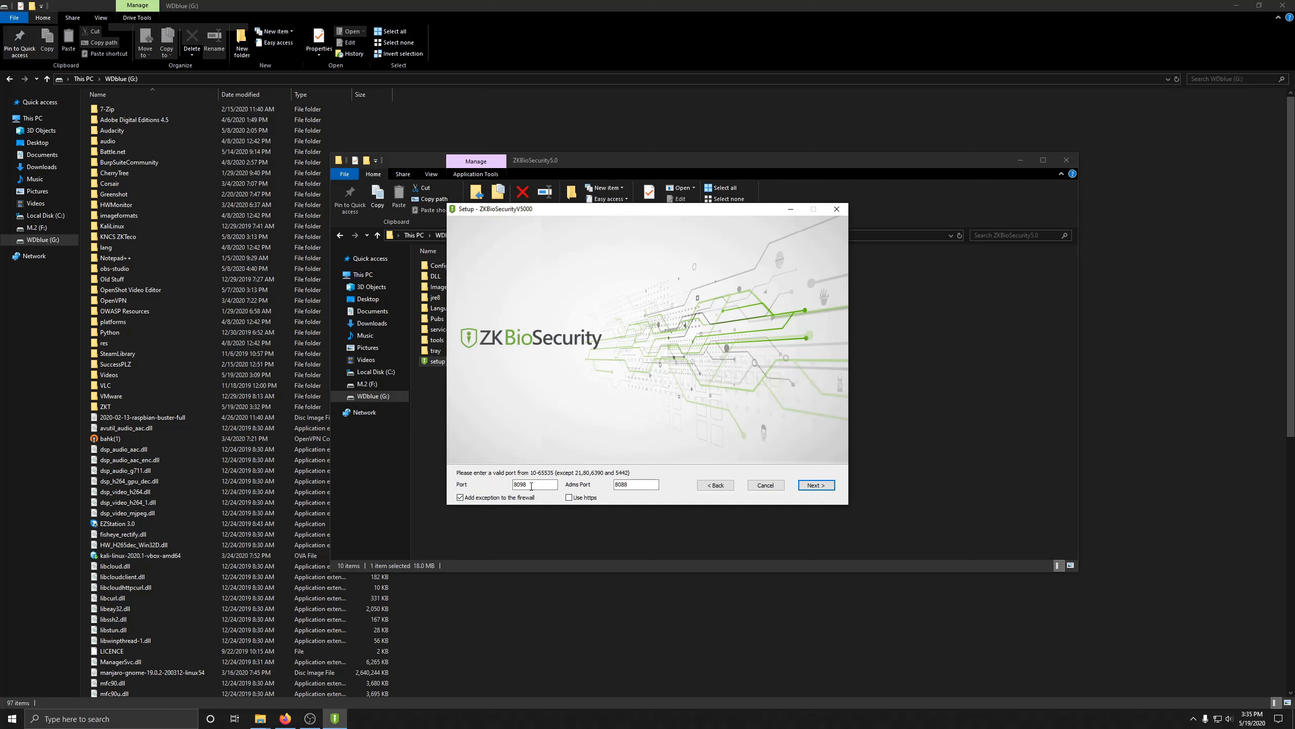
left_click(640, 485)
left_click(814, 485)
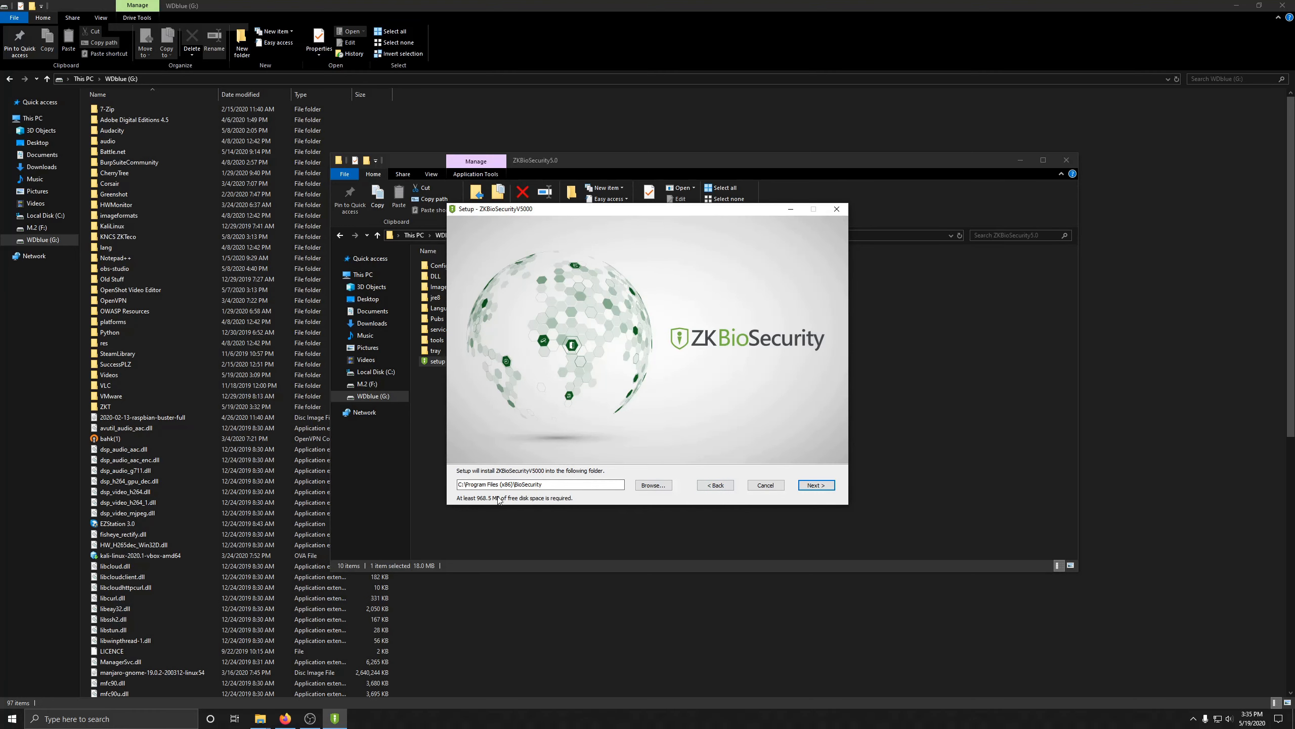
Step: Change the install folder from Program Files to G:\BioSecurity
left_click(652, 485)
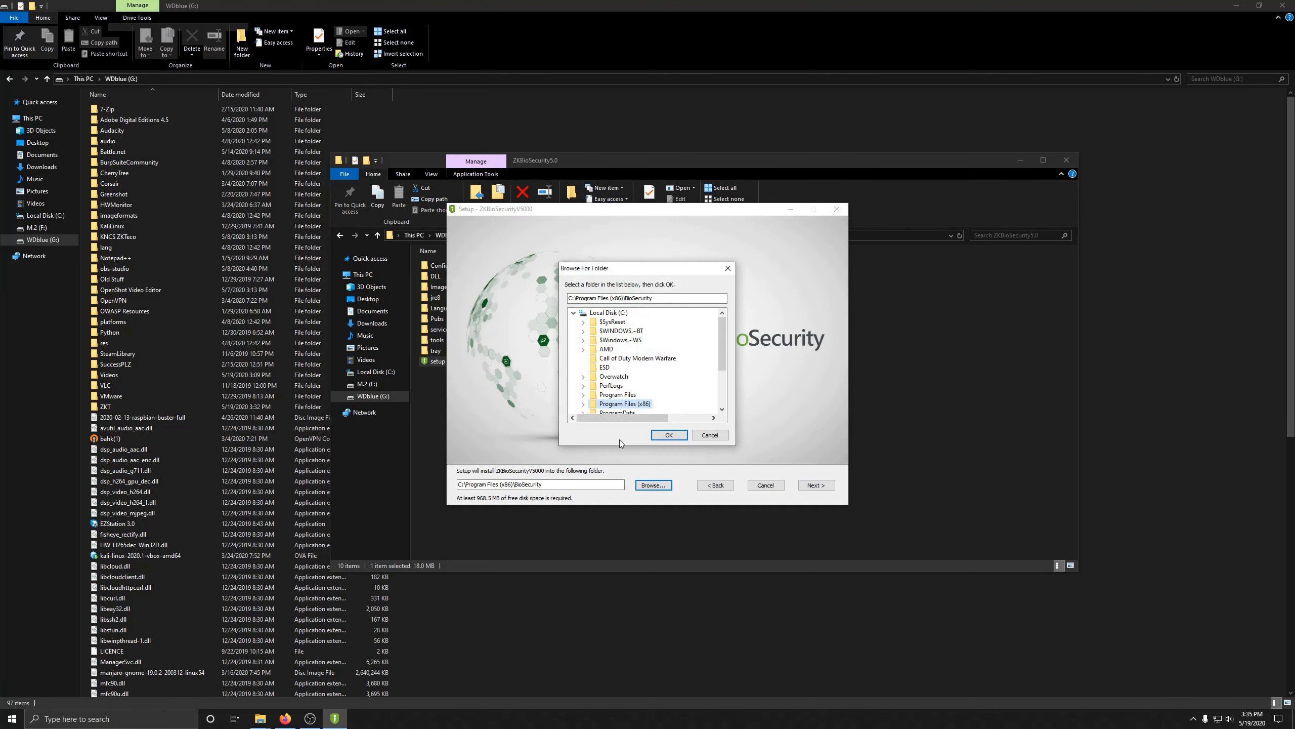
left_click(573, 312)
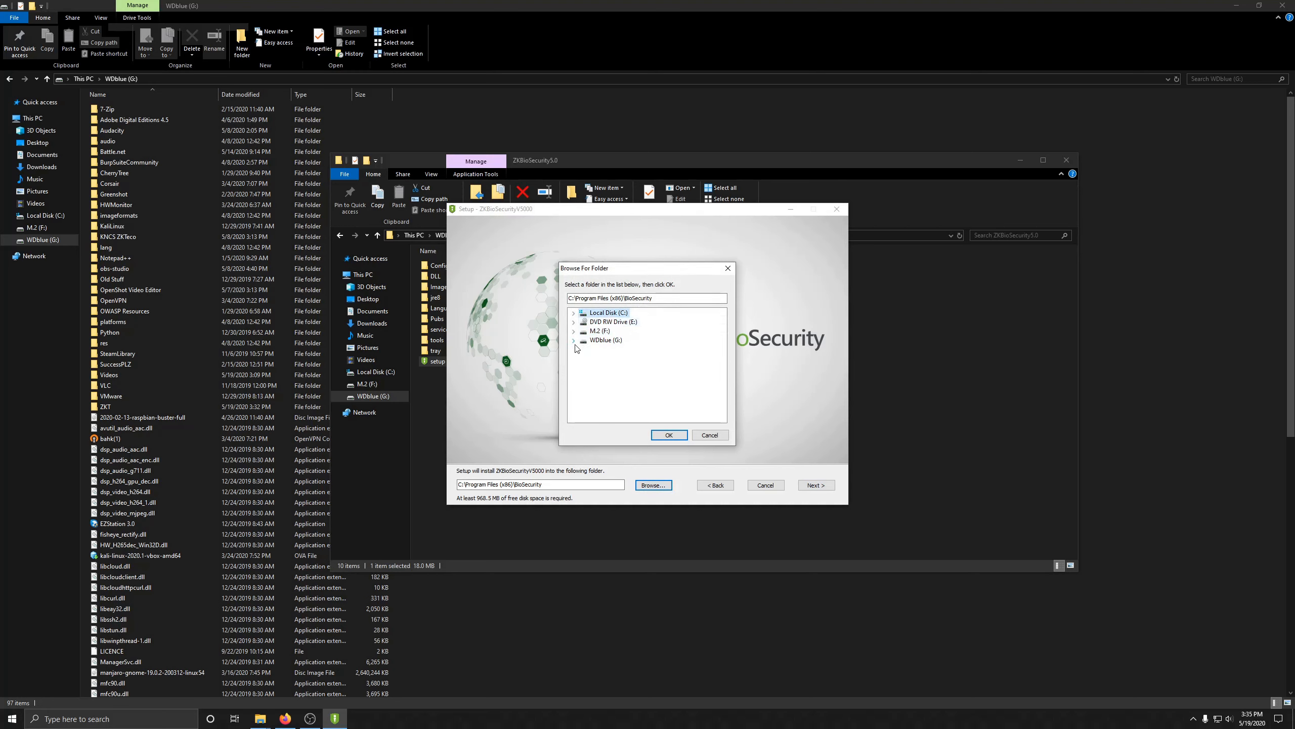
left_click(574, 341)
left_click(606, 312)
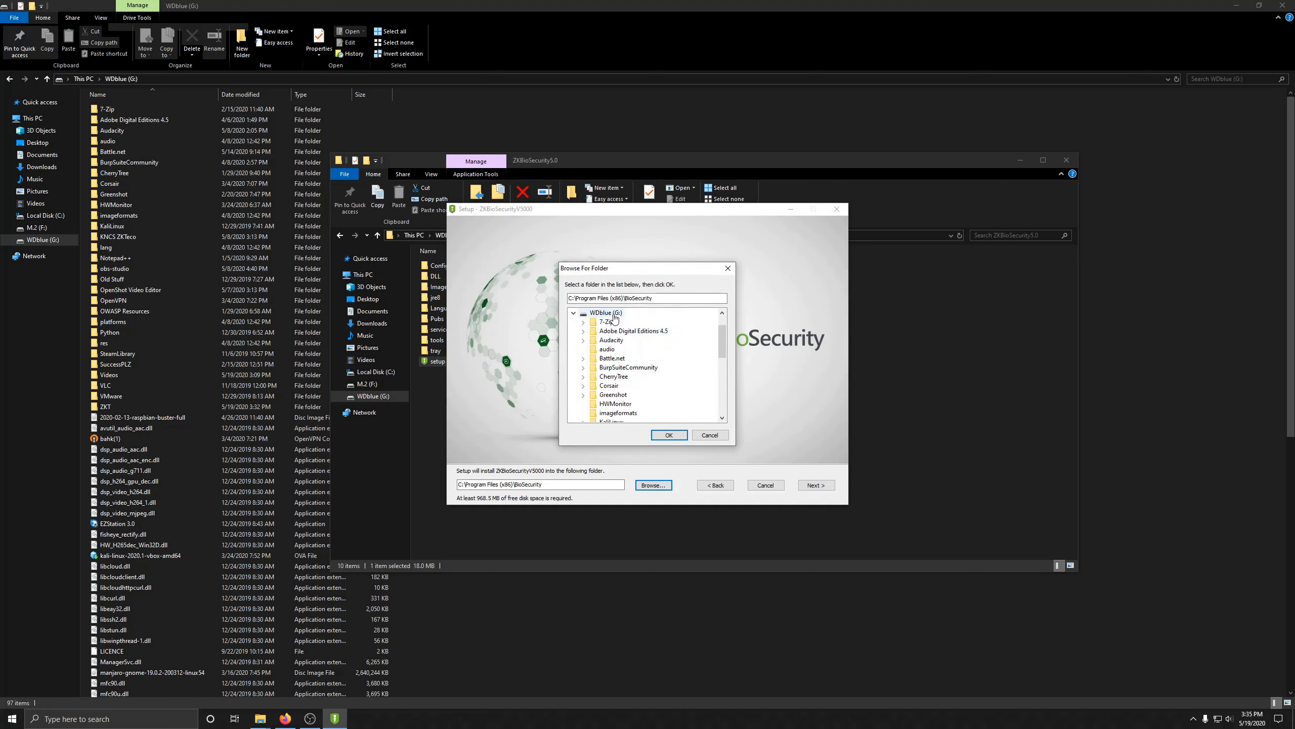
left_click(679, 435)
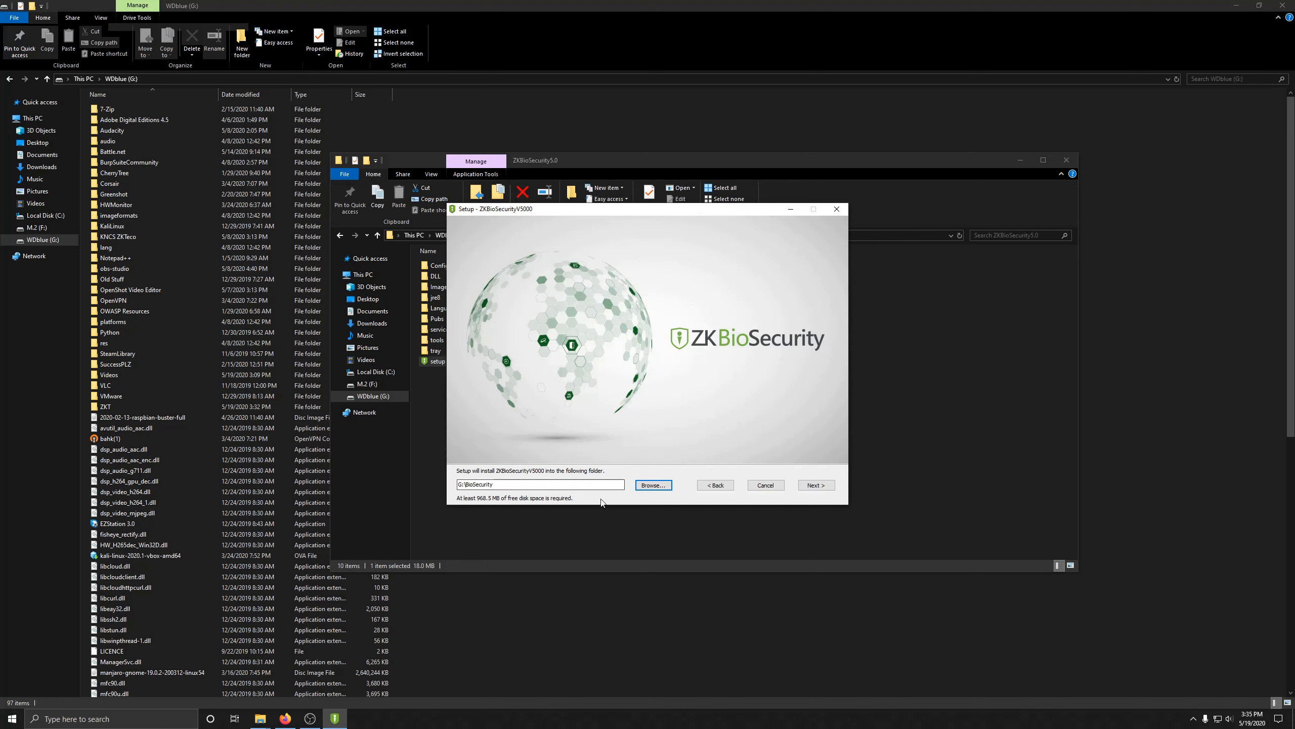
left_click(815, 485)
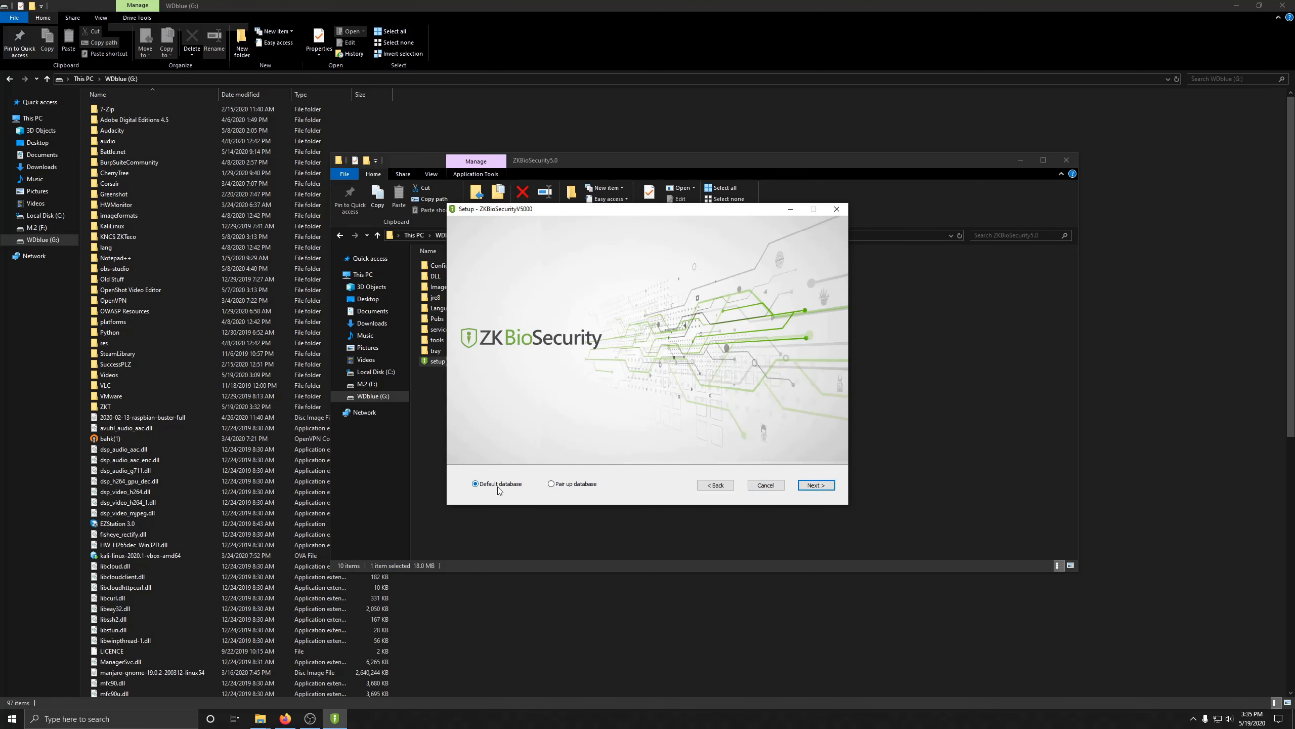
Step: Dismiss the database pairing prompt and keep the default database and backup path G:\SecurityDBBack
left_click(553, 483)
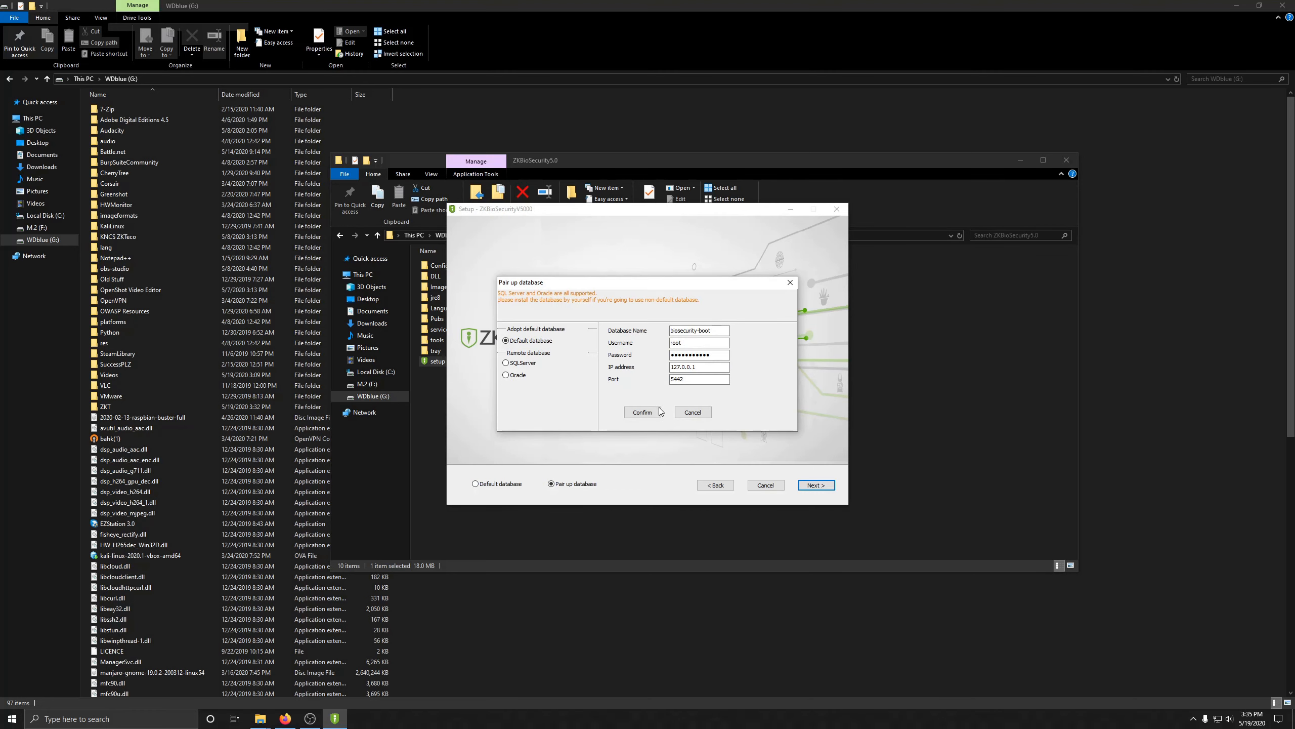
left_click(699, 413)
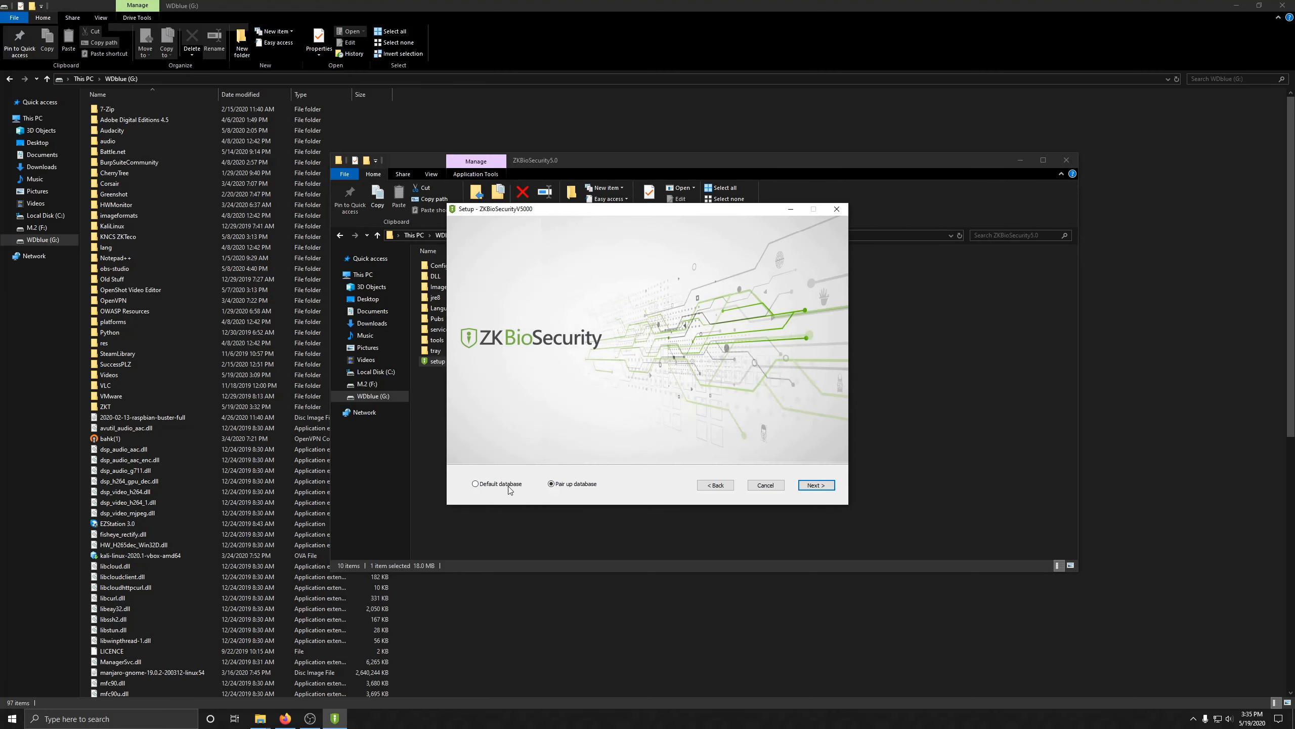
left_click(804, 486)
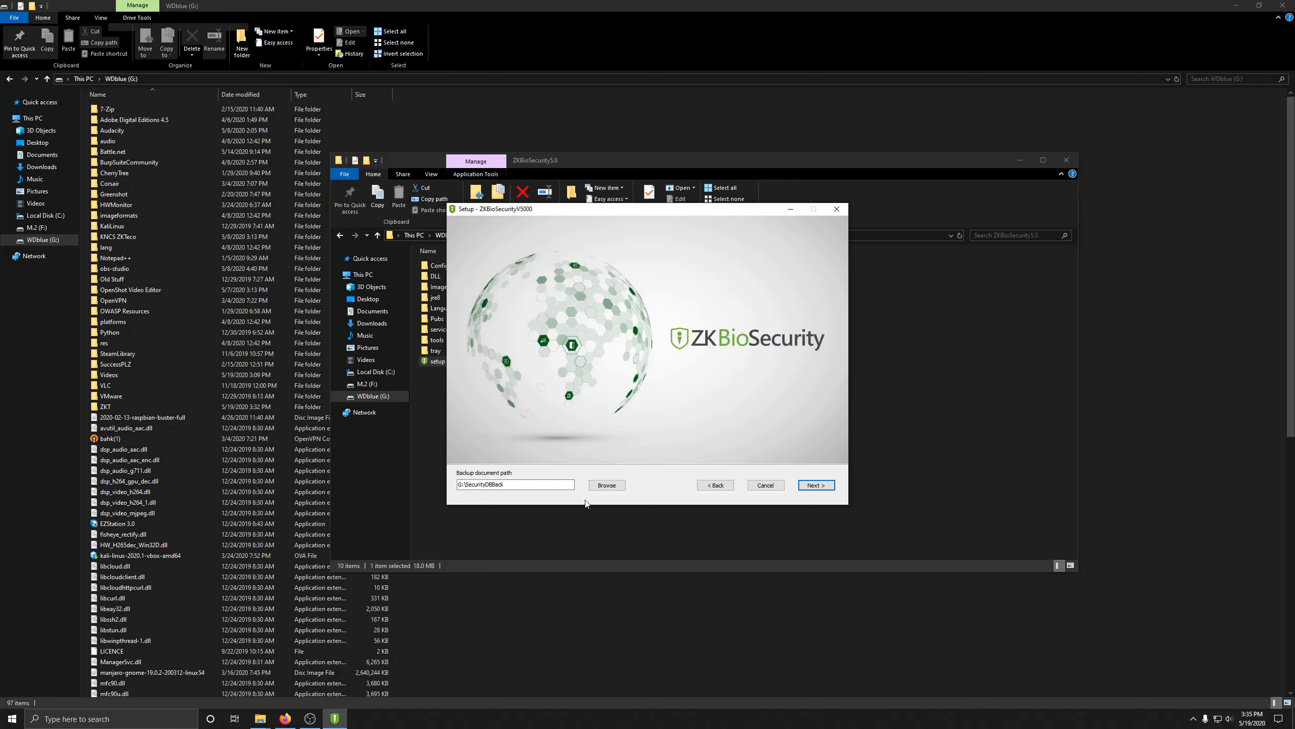
left_click(827, 486)
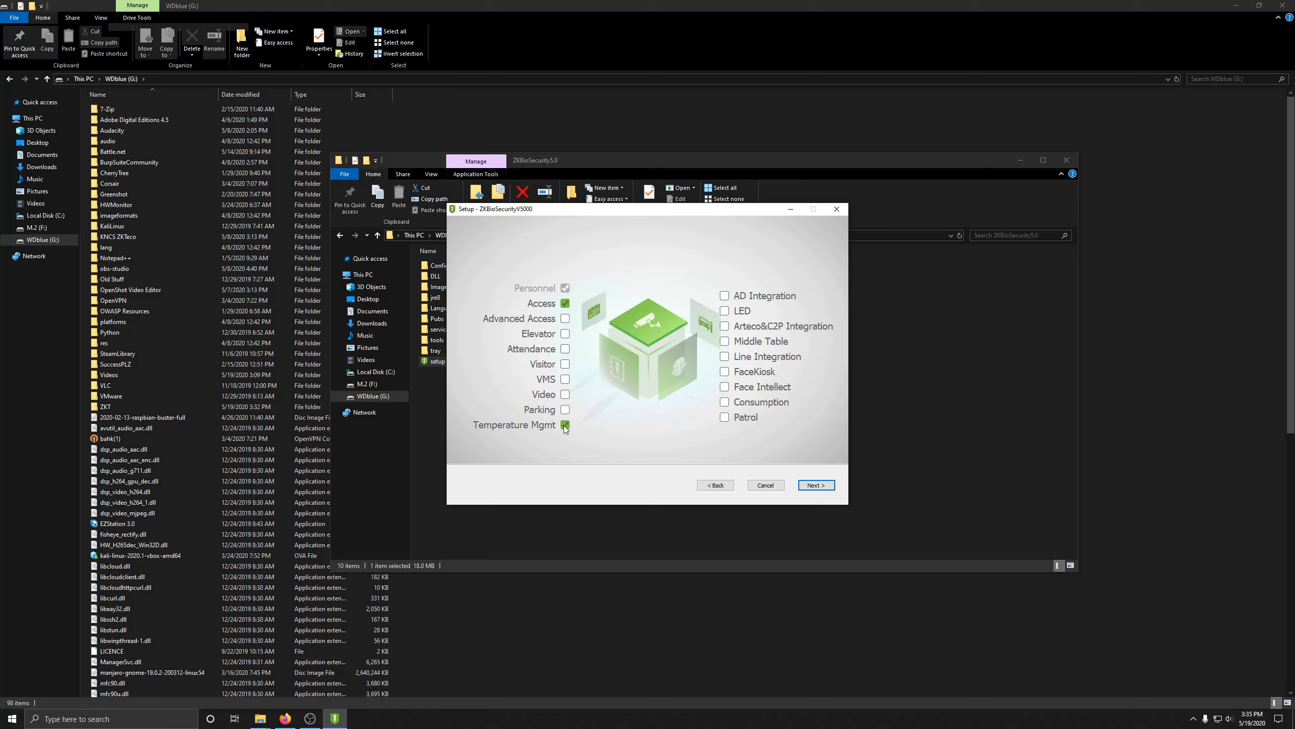
Step: Confirm the Access and Temperature Mgmt modules and install ZKBioSecurity
left_click(812, 485)
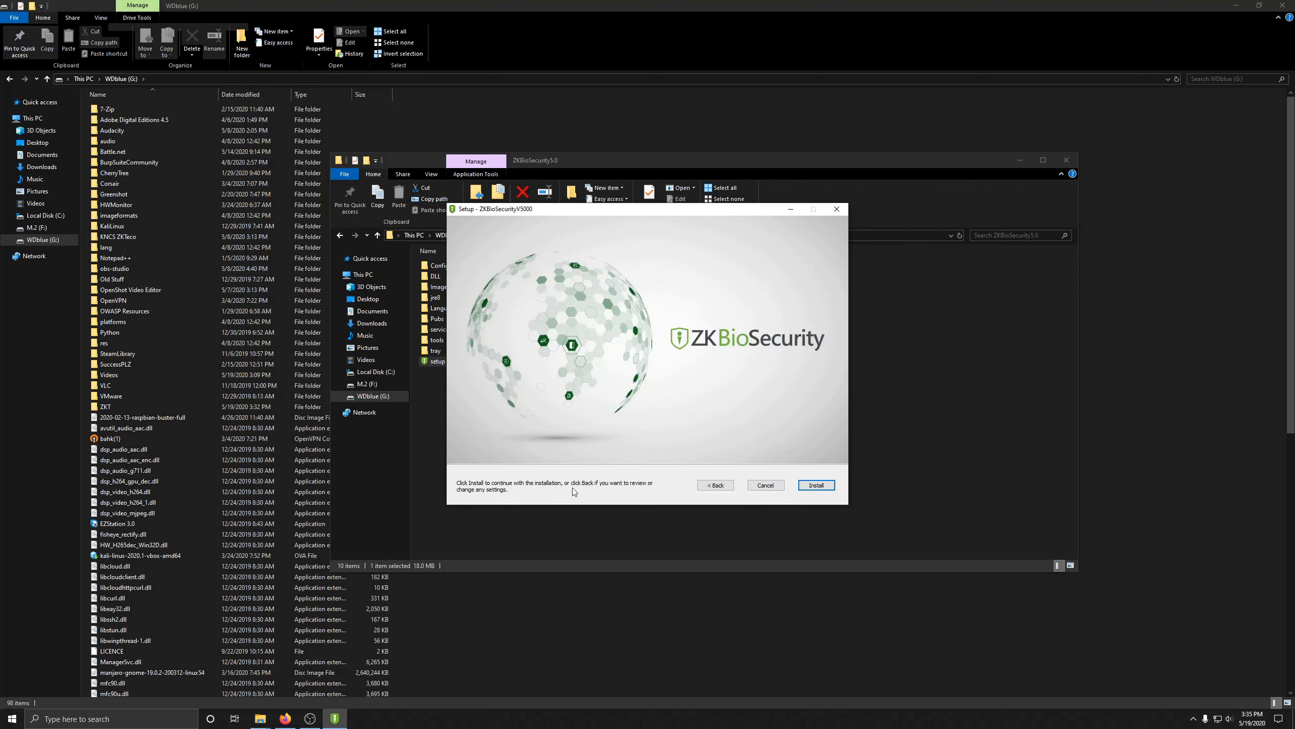
left_click(829, 485)
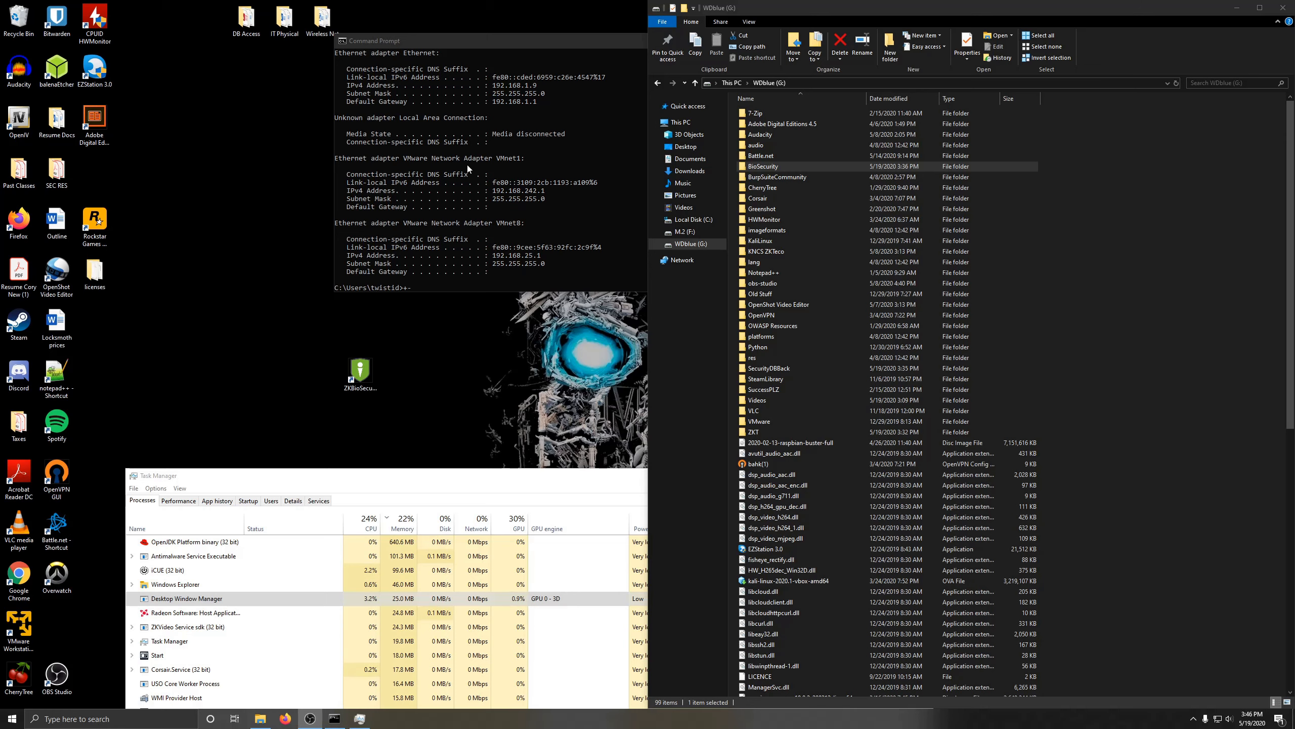
Step: Close the Command Prompt window and move the ZKBioSecurity desktop icon higher up
left_click(523, 46)
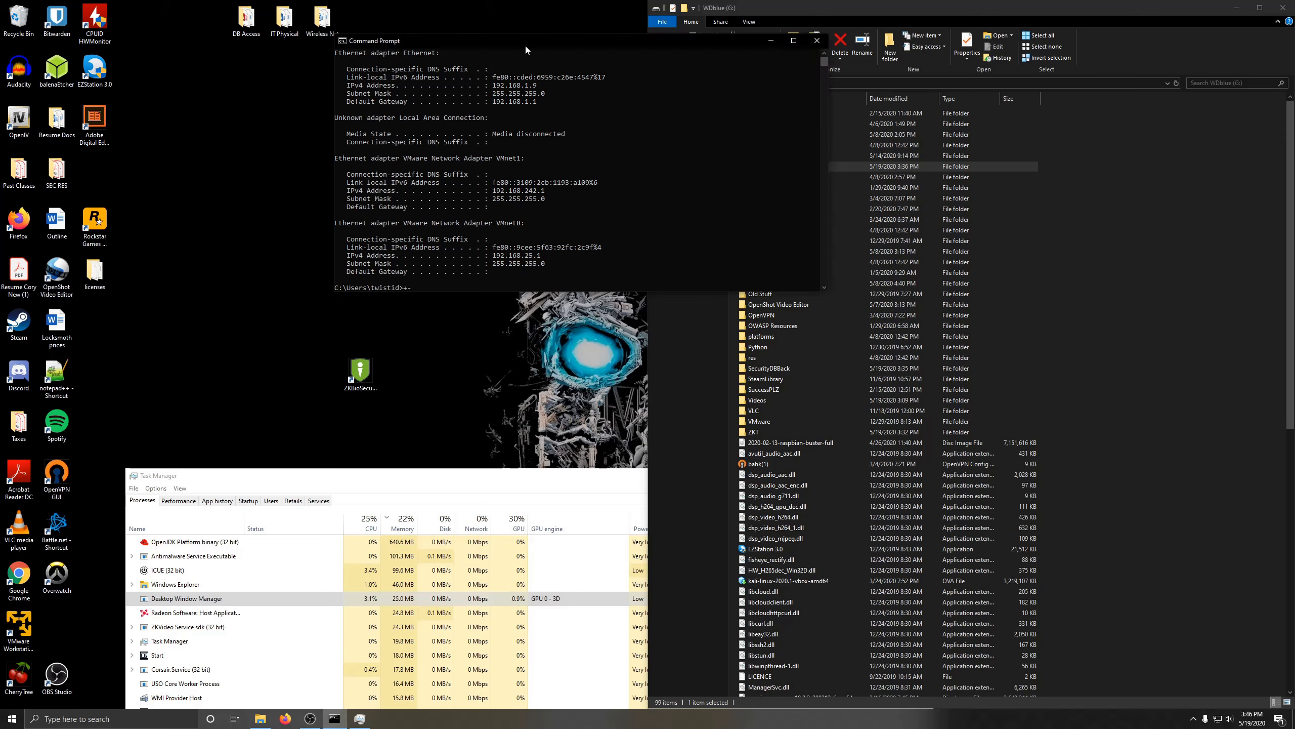
left_click(816, 41)
left_click_drag(360, 371, 363, 244)
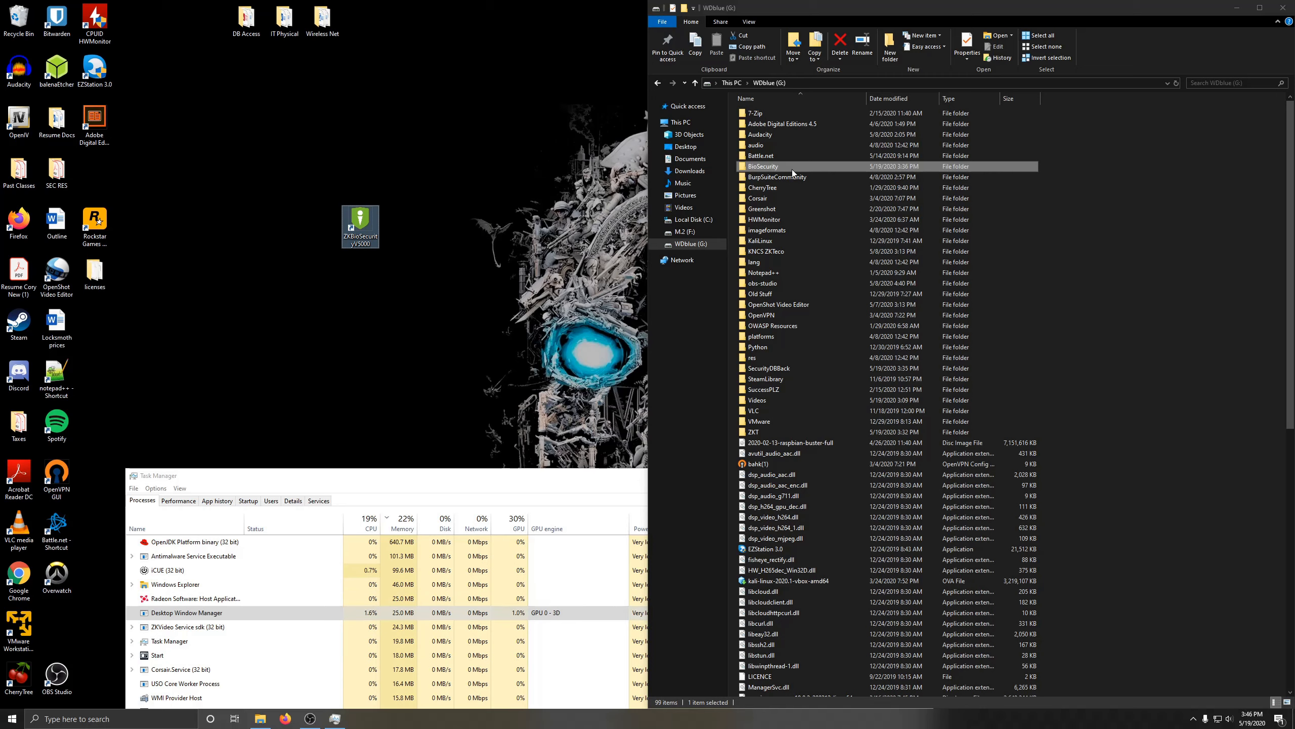
Step: Launch sysTray from the G:\BioSecurity\tray folder
double_click(790, 171)
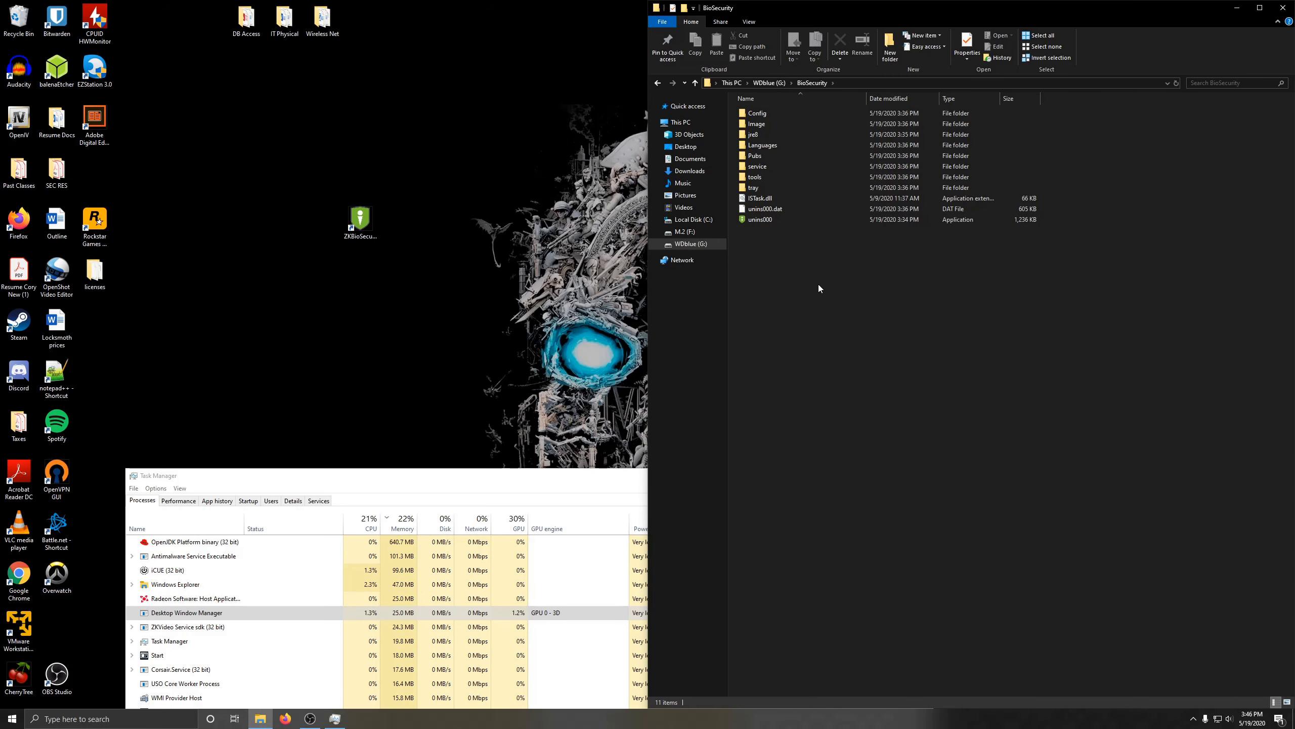
double_click(765, 189)
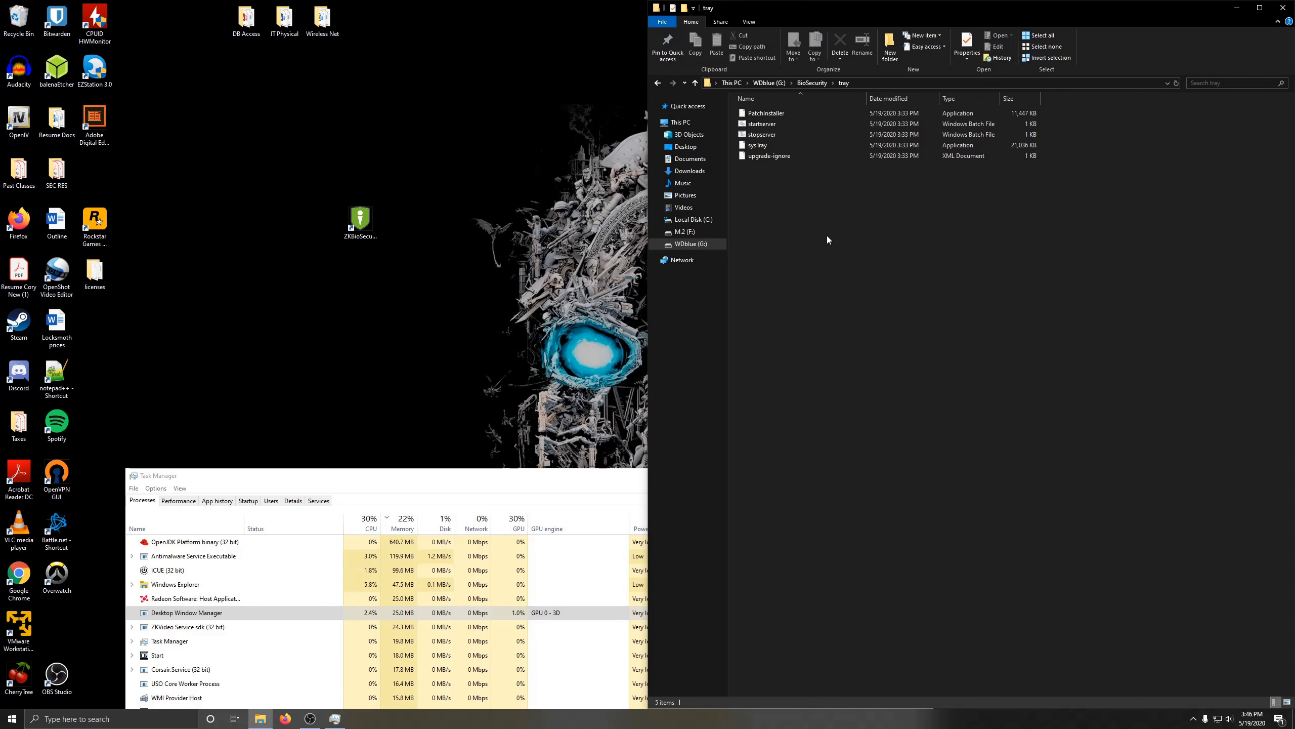
double_click(779, 146)
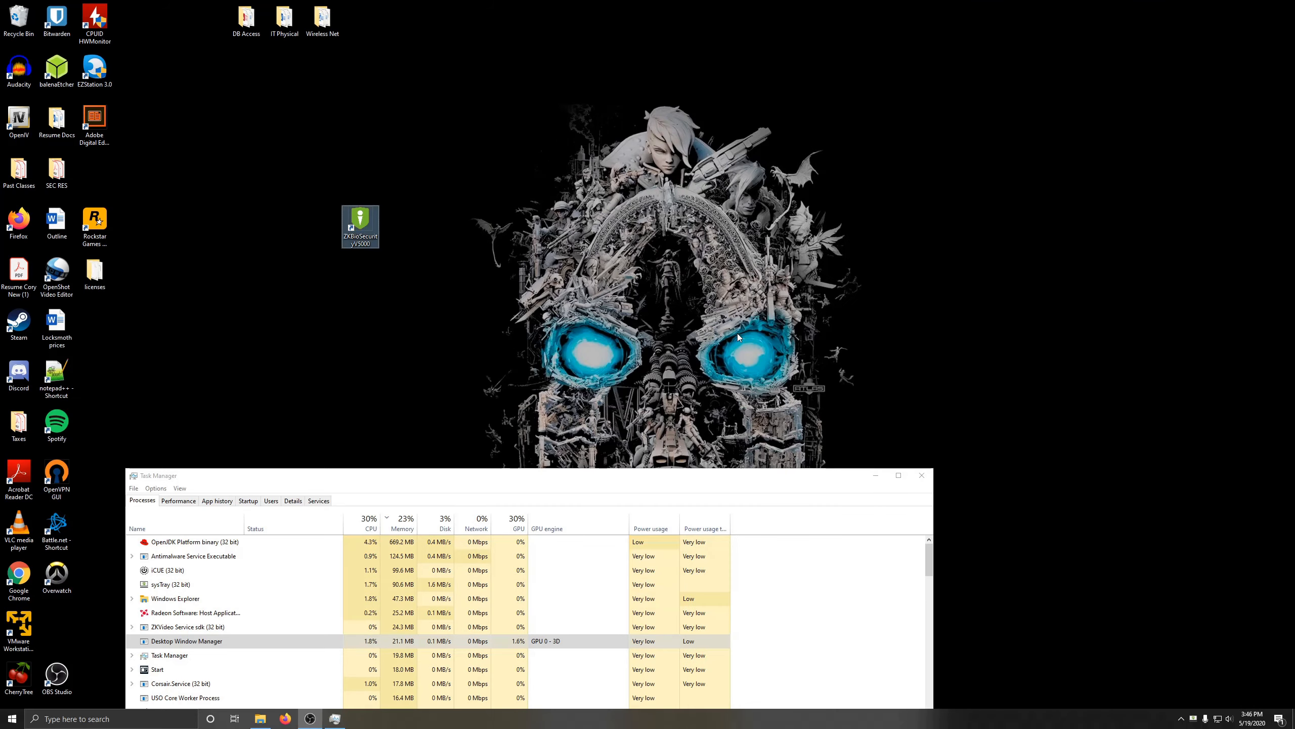
Step: Confirm sysTray and OpenJDK Platform binary (669.2 MB) are running, then minimise Task Manager
left_click_drag(599, 476, 889, 146)
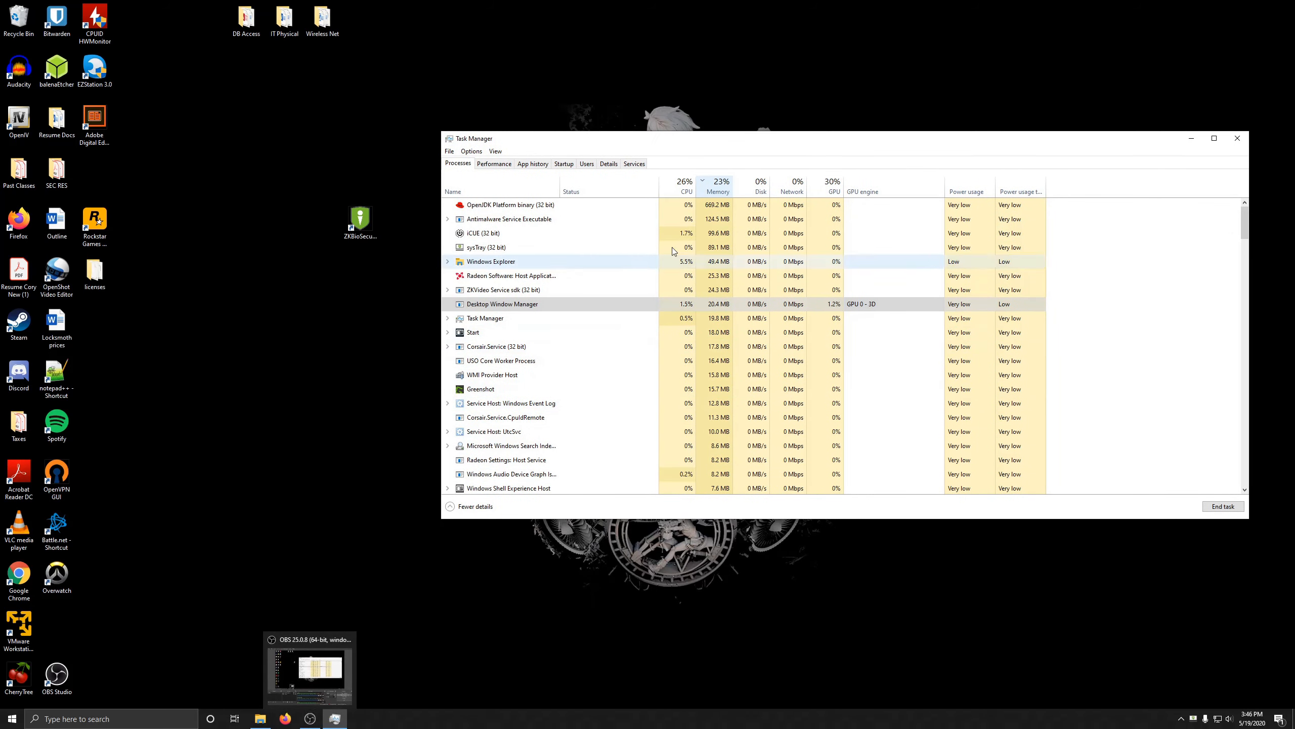
left_click(488, 210)
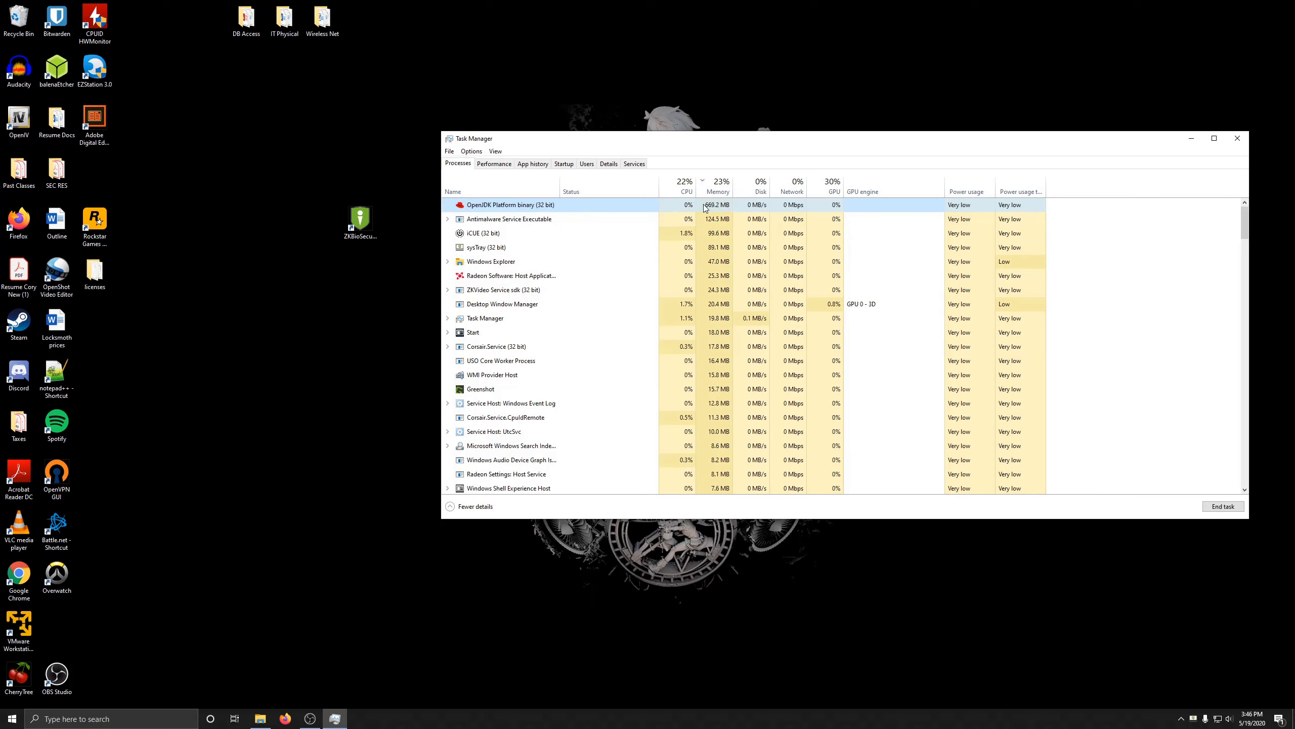
left_click(1190, 141)
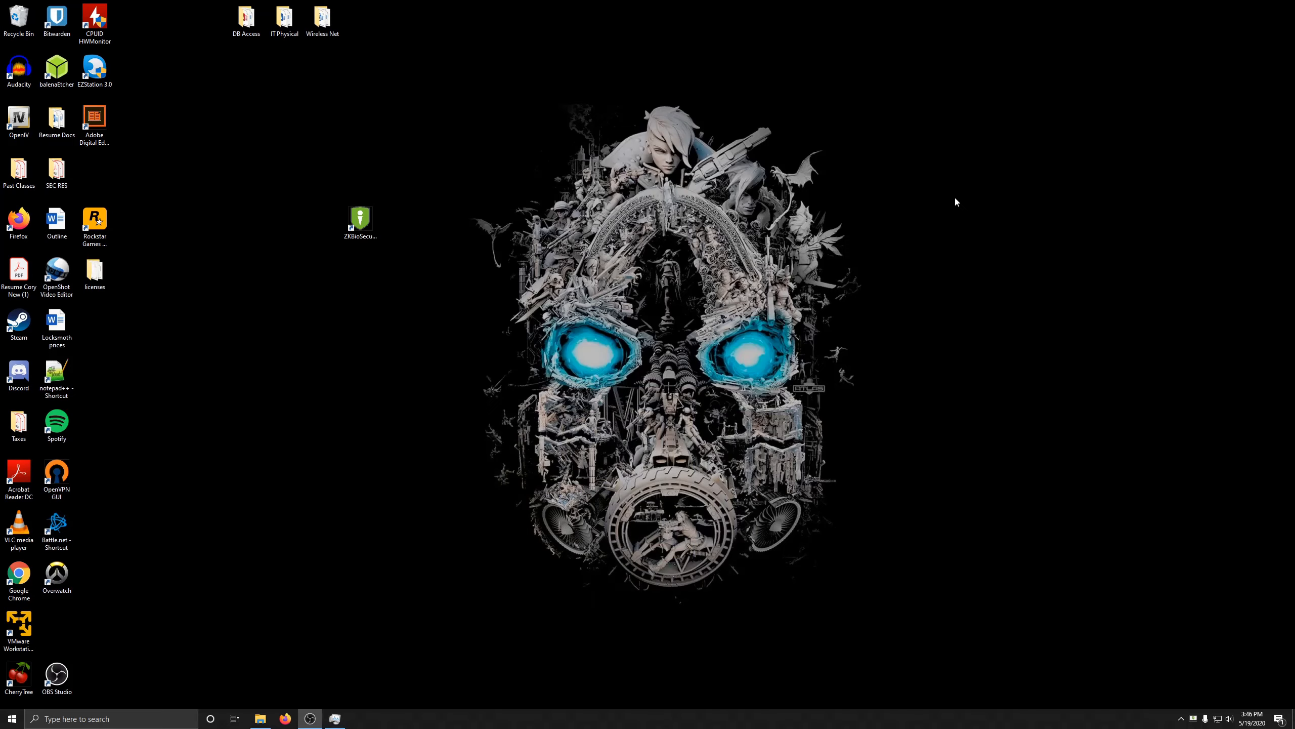
Step: Load the ZKBioSecurity login page at 192.168.1.9:8098 in Firefox
left_click(285, 719)
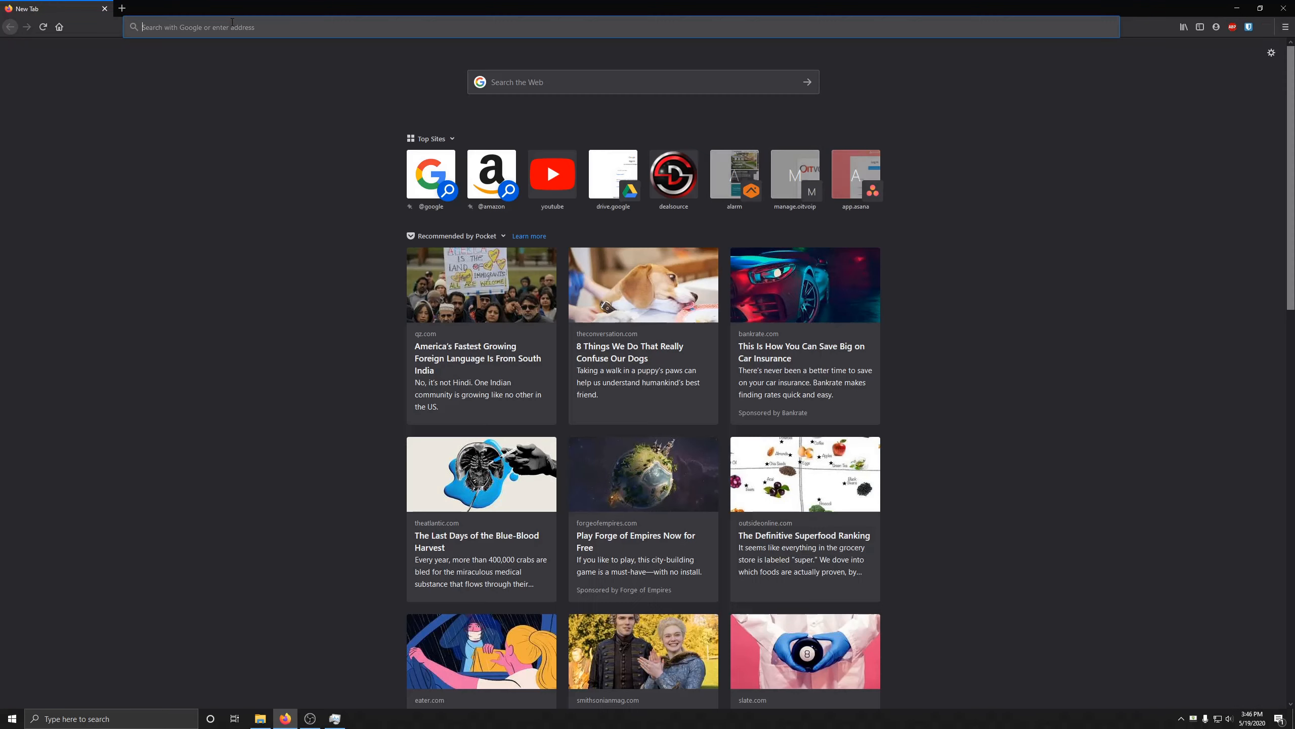
left_click(233, 25)
type("19")
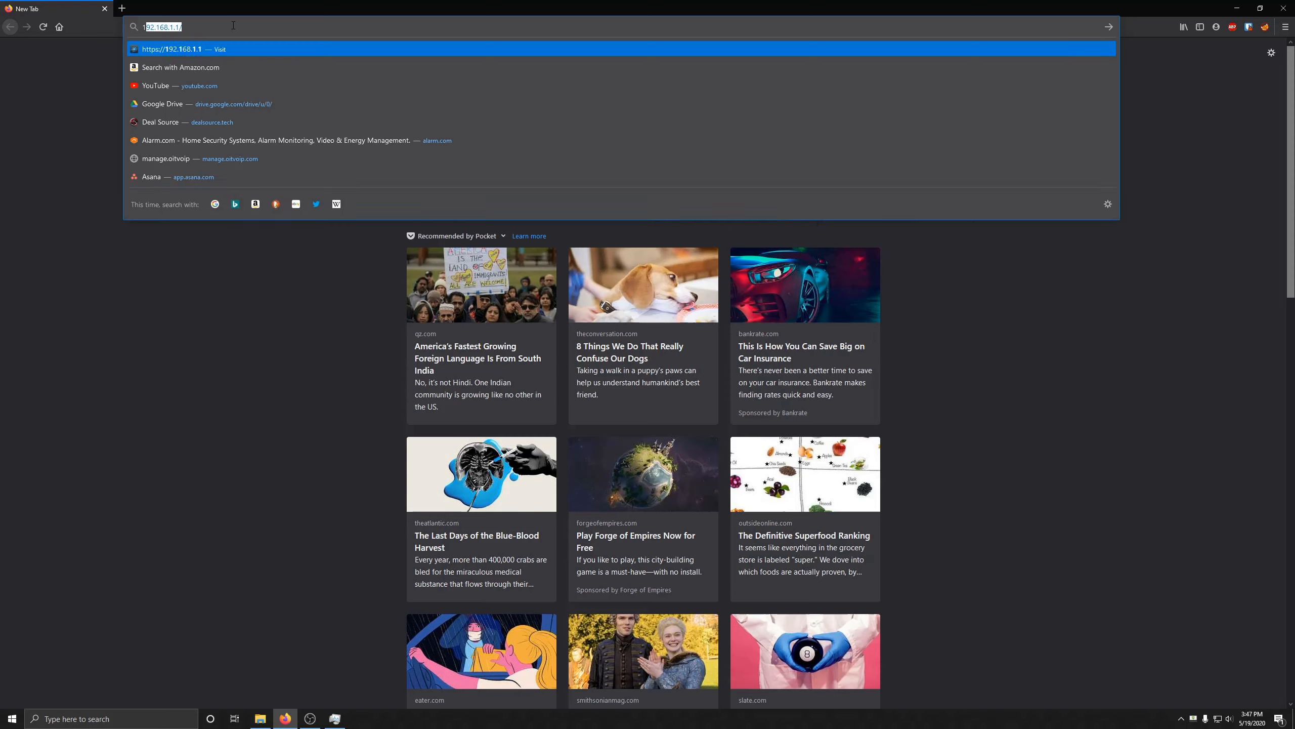
type("2.16")
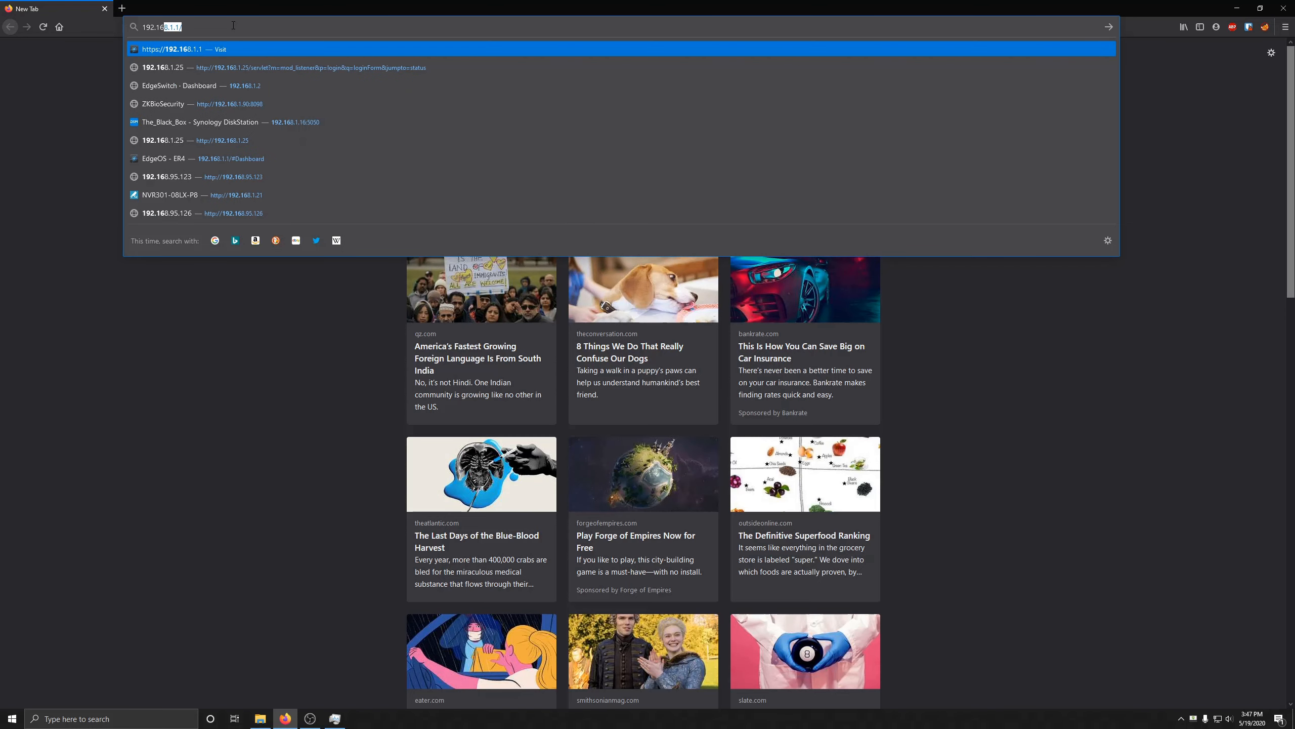
type("8.1")
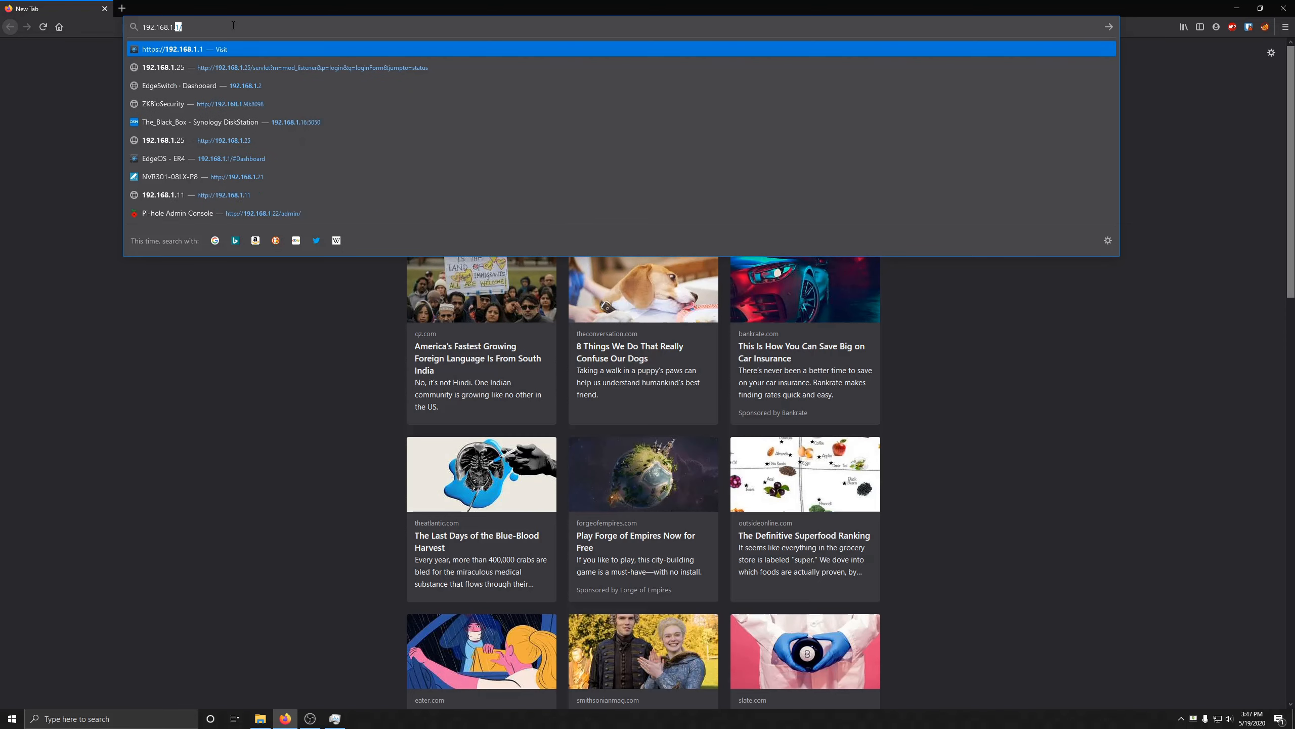
type(".9:")
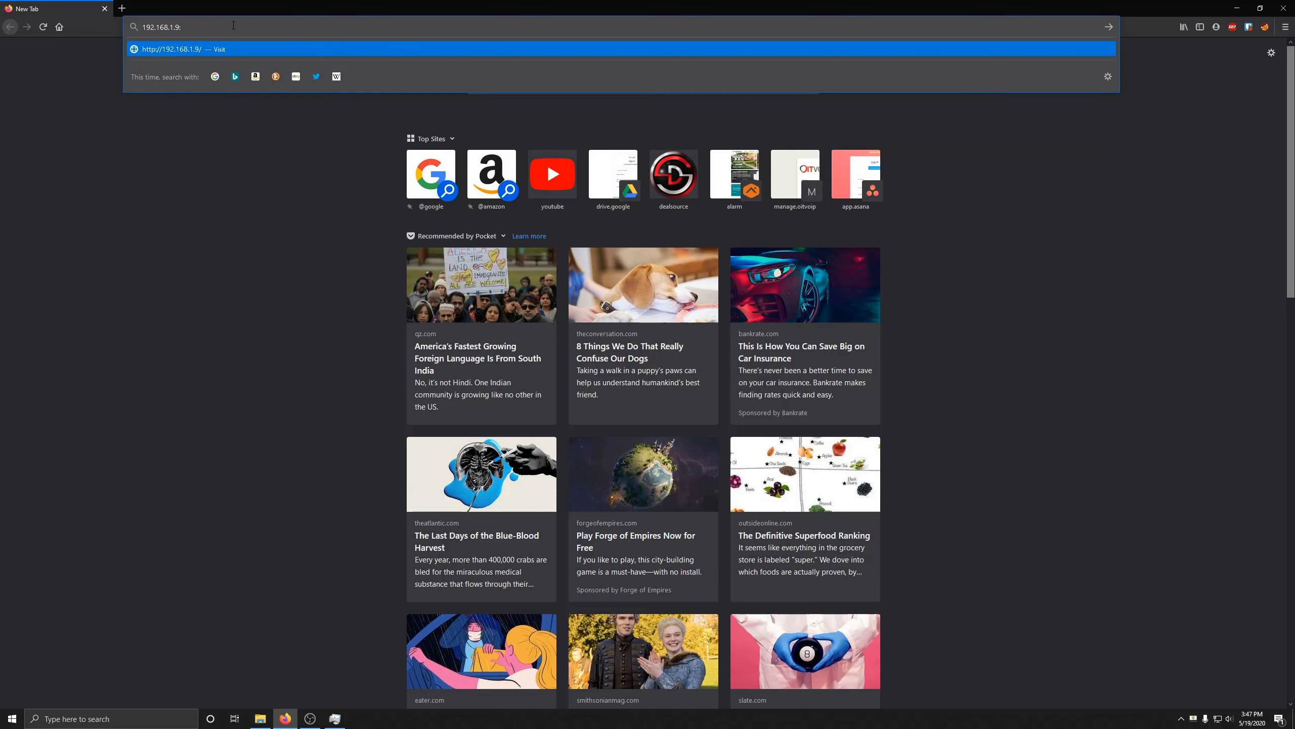
type("8098")
key("Return")
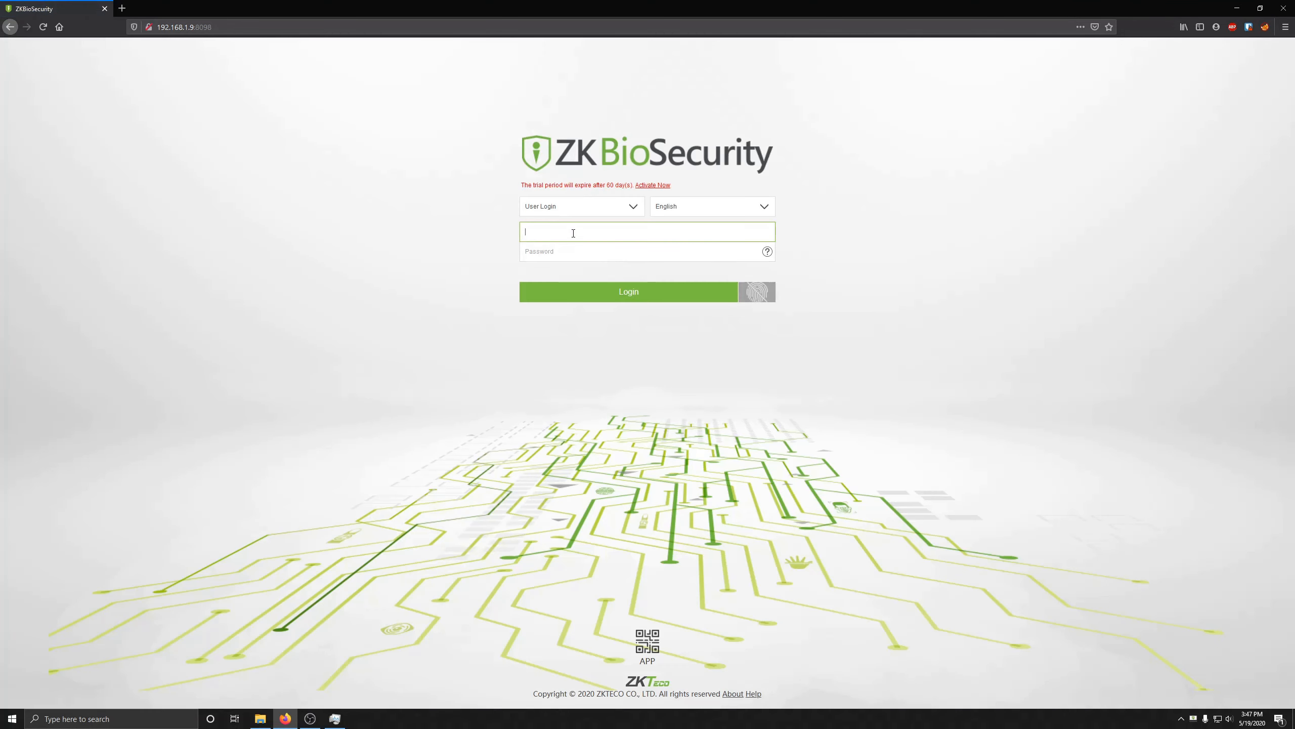
Step: Log in to ZKBioSecurity as admin with the initial password
type("admin")
key("Tab")
type("a")
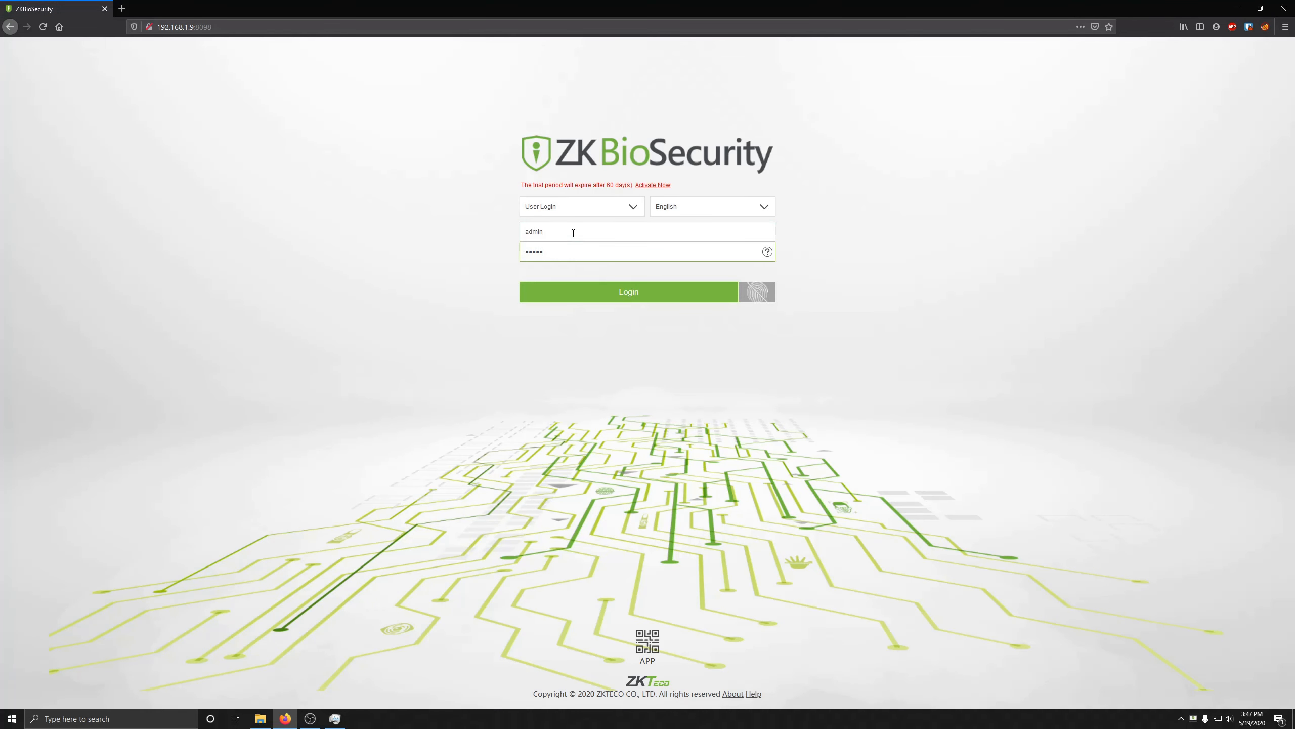
key("Return")
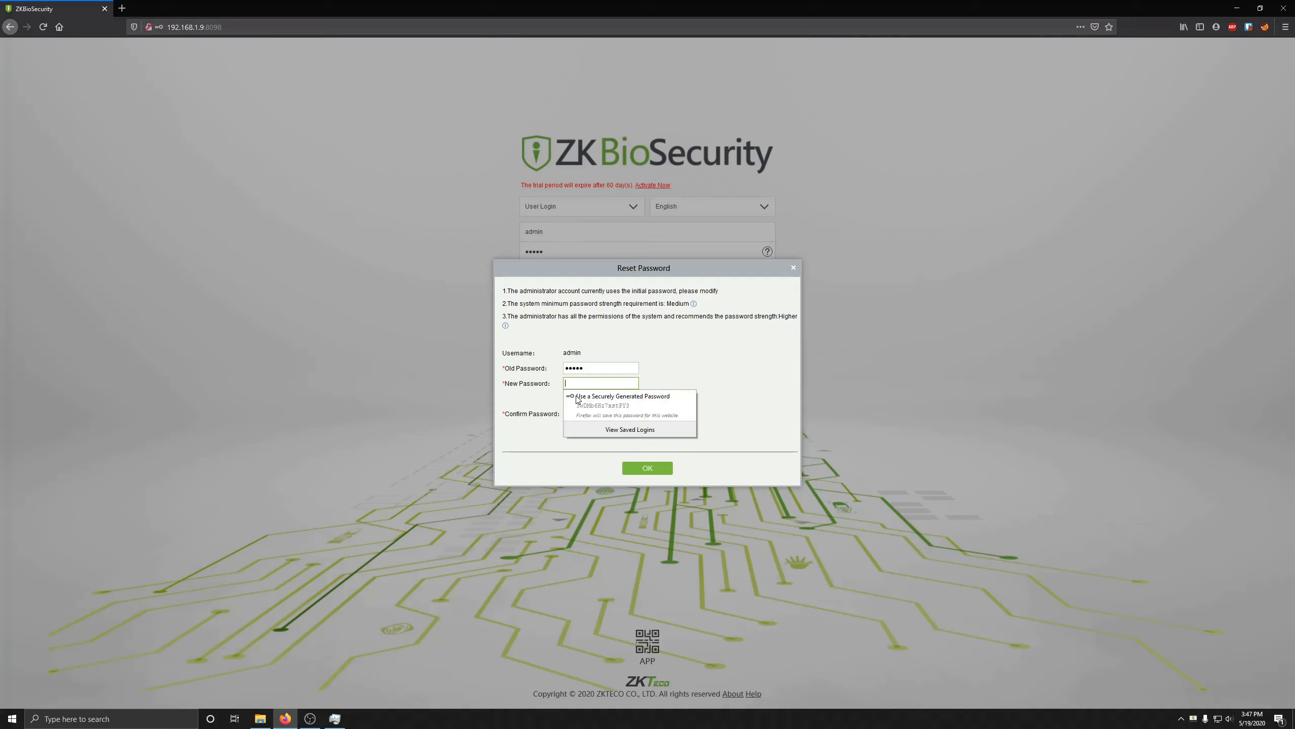
Step: Replace the admin's initial password with a stronger new one, confirming it in the Reset Password dialog
left_click(577, 381)
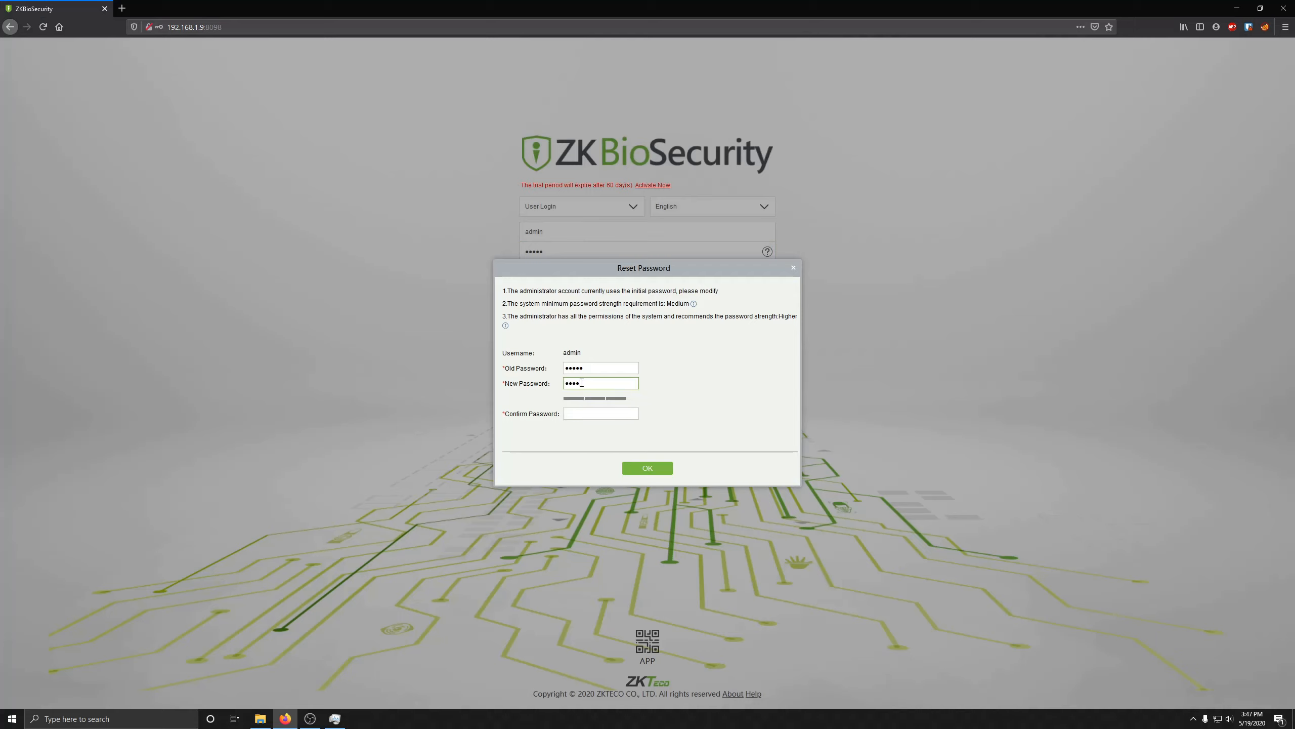
left_click(581, 382)
type("••")
key("Tab")
type("•")
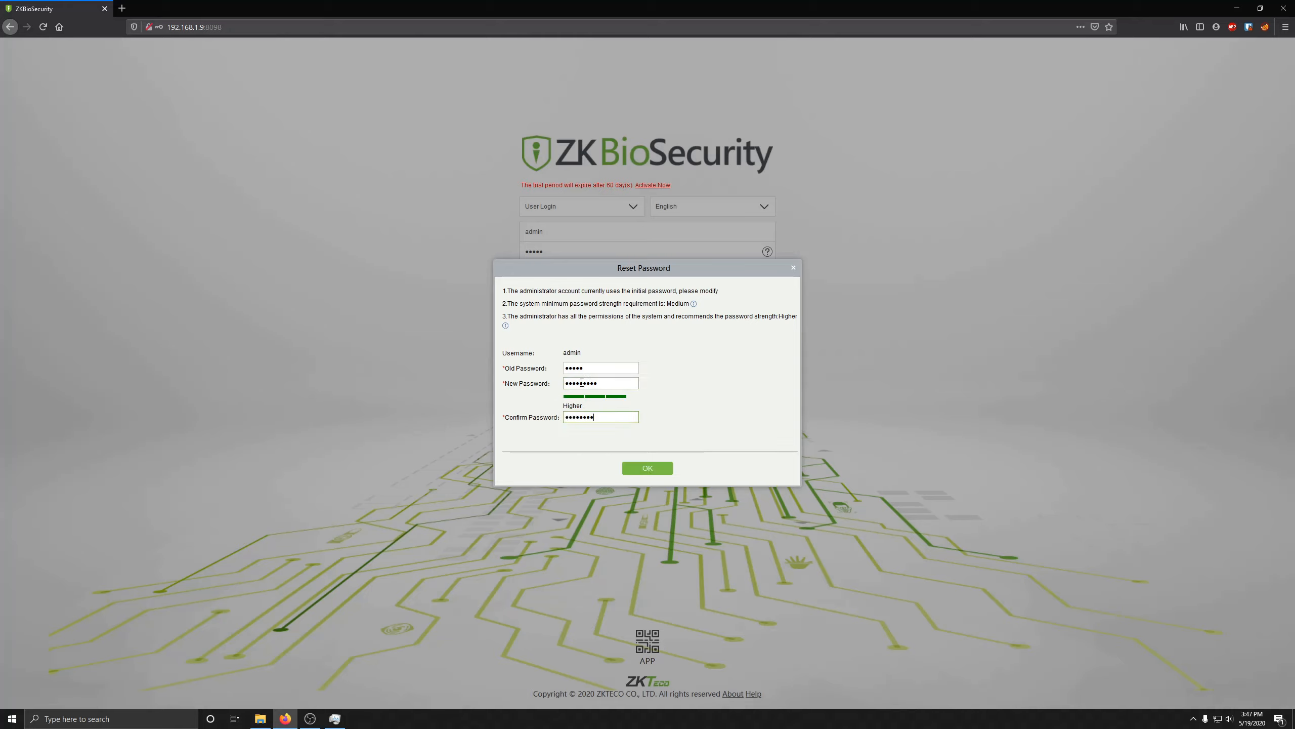
key("Return")
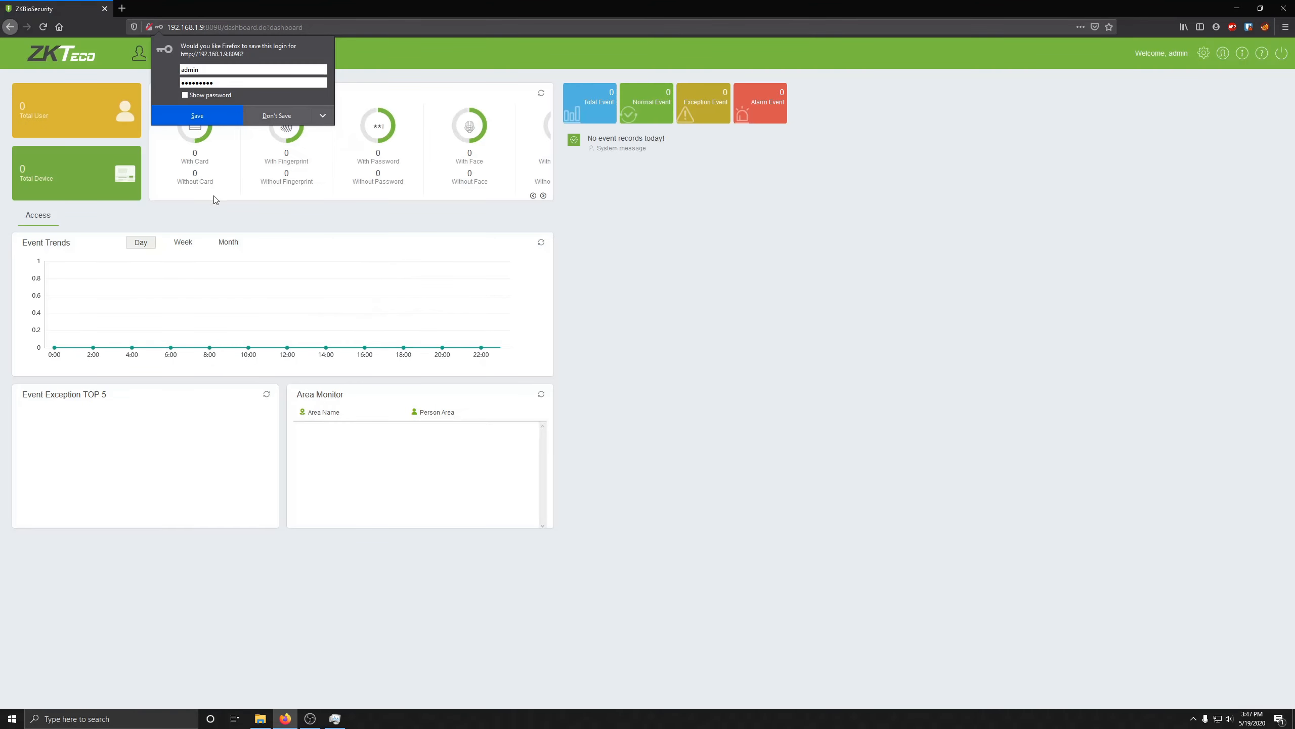
Step: Decline Firefox's save-login prompt and go to the Access module's Device list
left_click(286, 121)
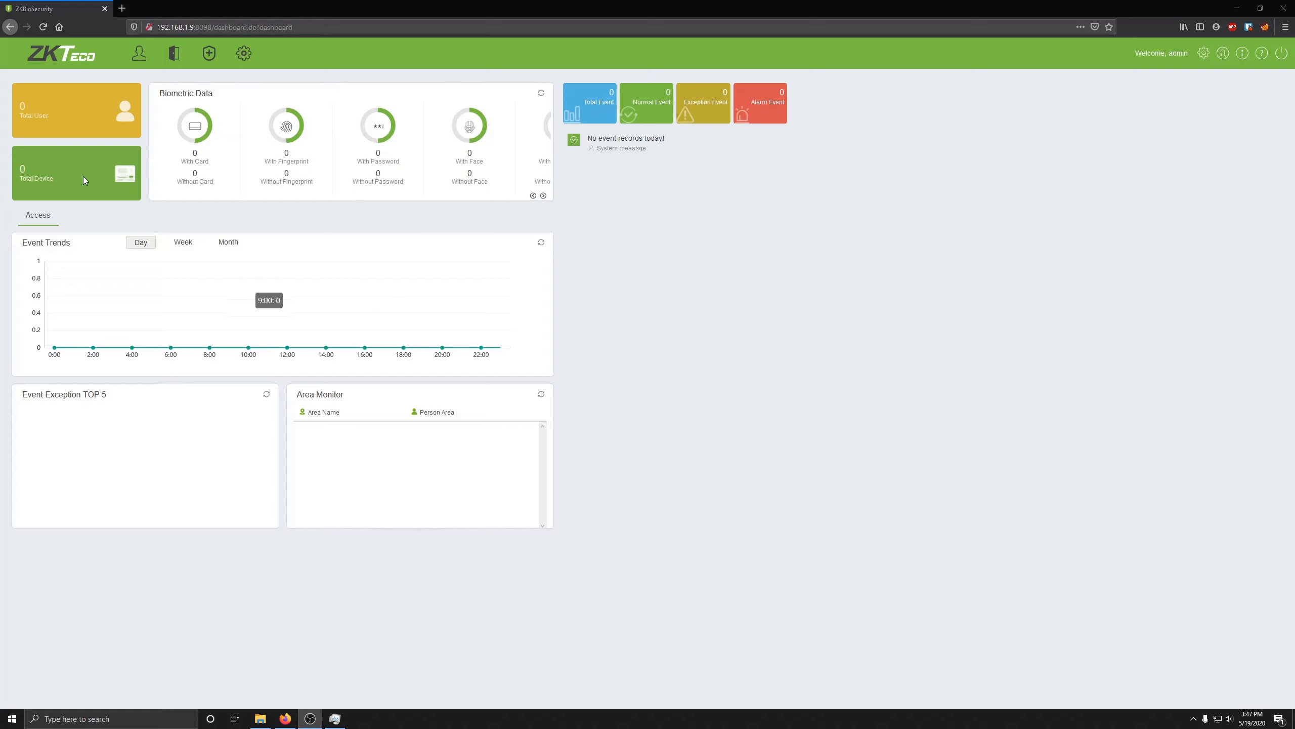
left_click(137, 55)
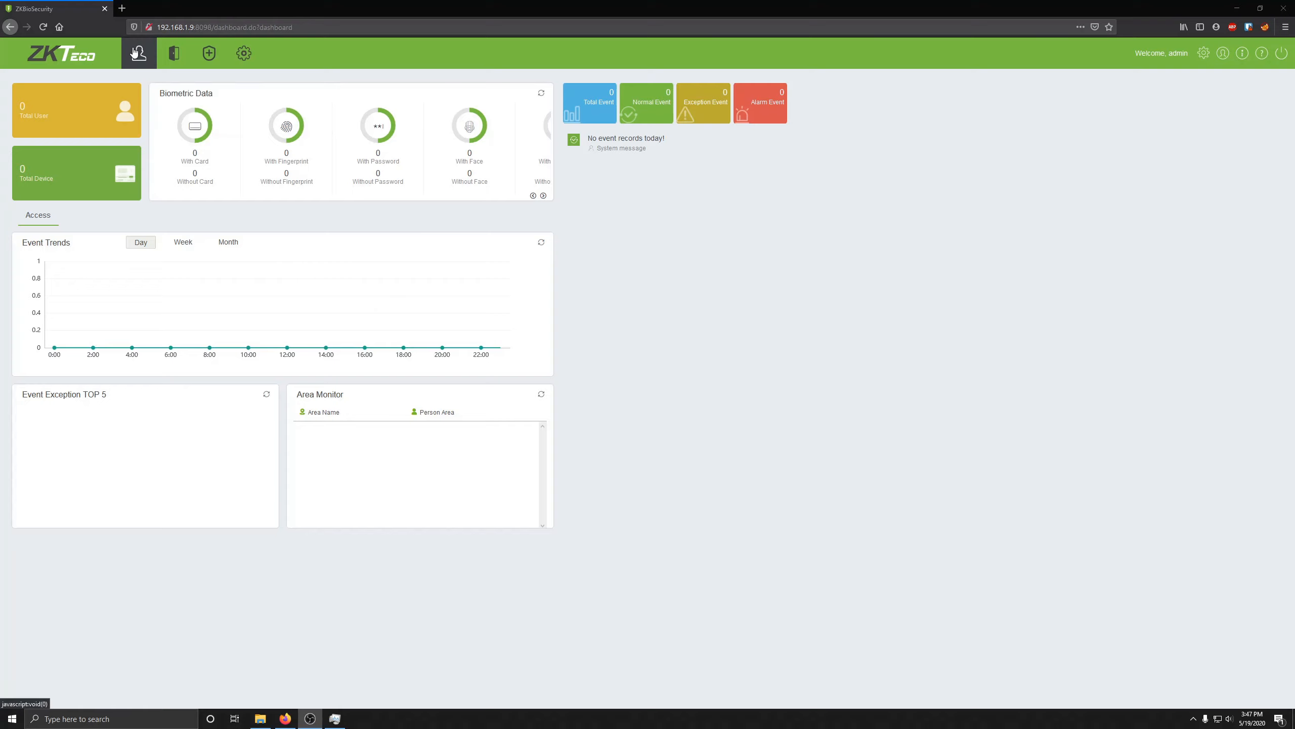
left_click(174, 55)
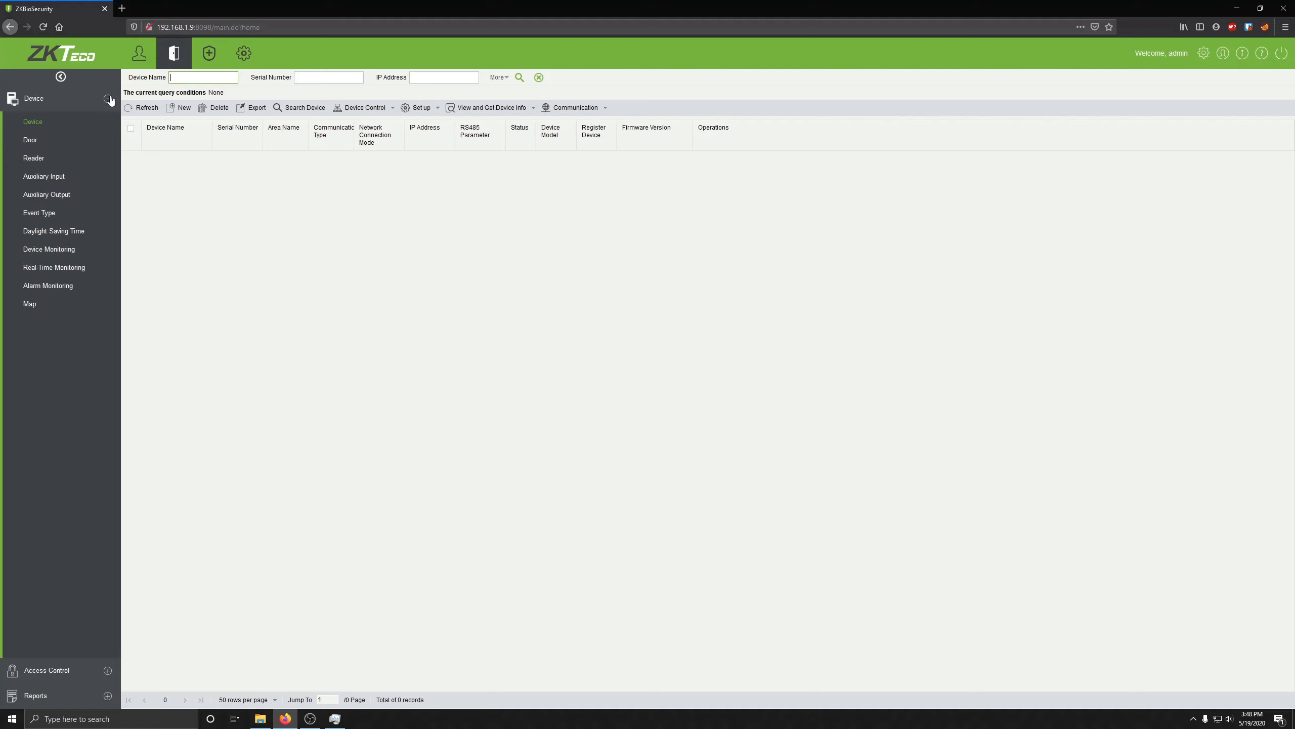
left_click(48, 127)
Step: Search the network for devices, finding the SpeedFace-V at 192.168.1.23
left_click(301, 107)
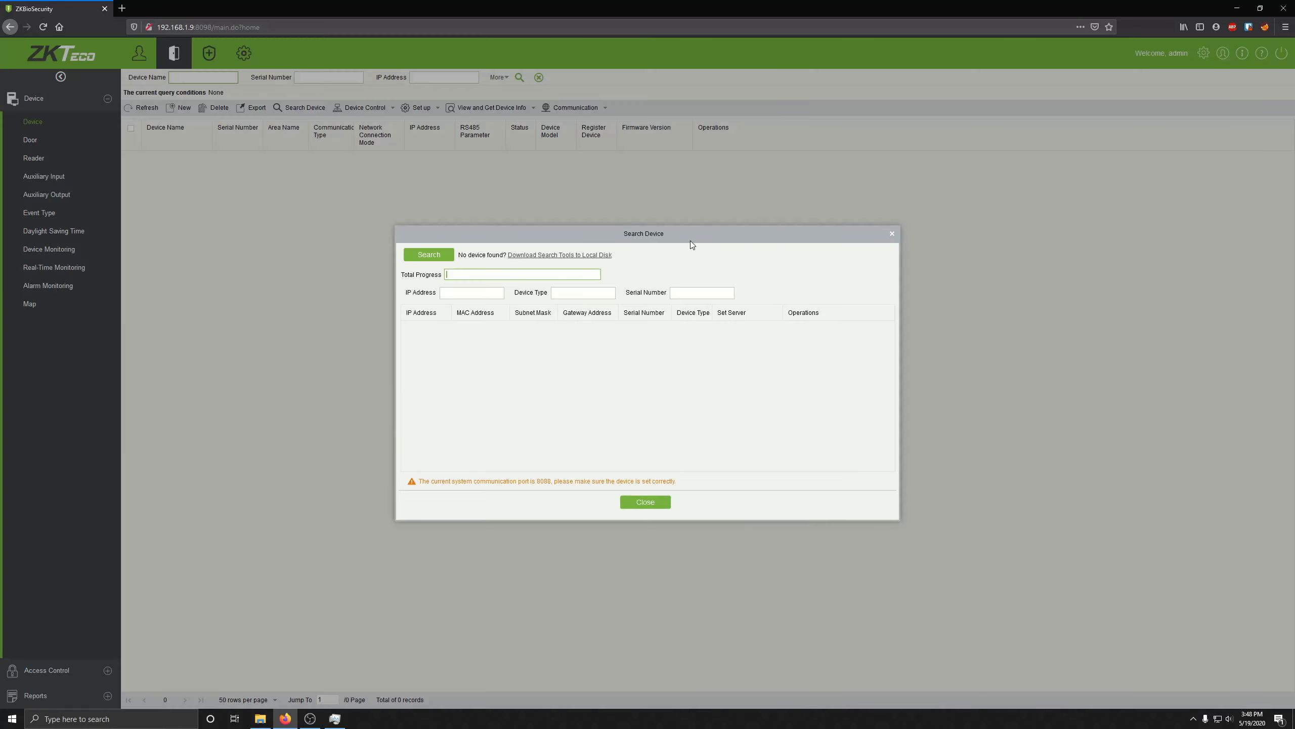
left_click_drag(690, 241, 667, 228)
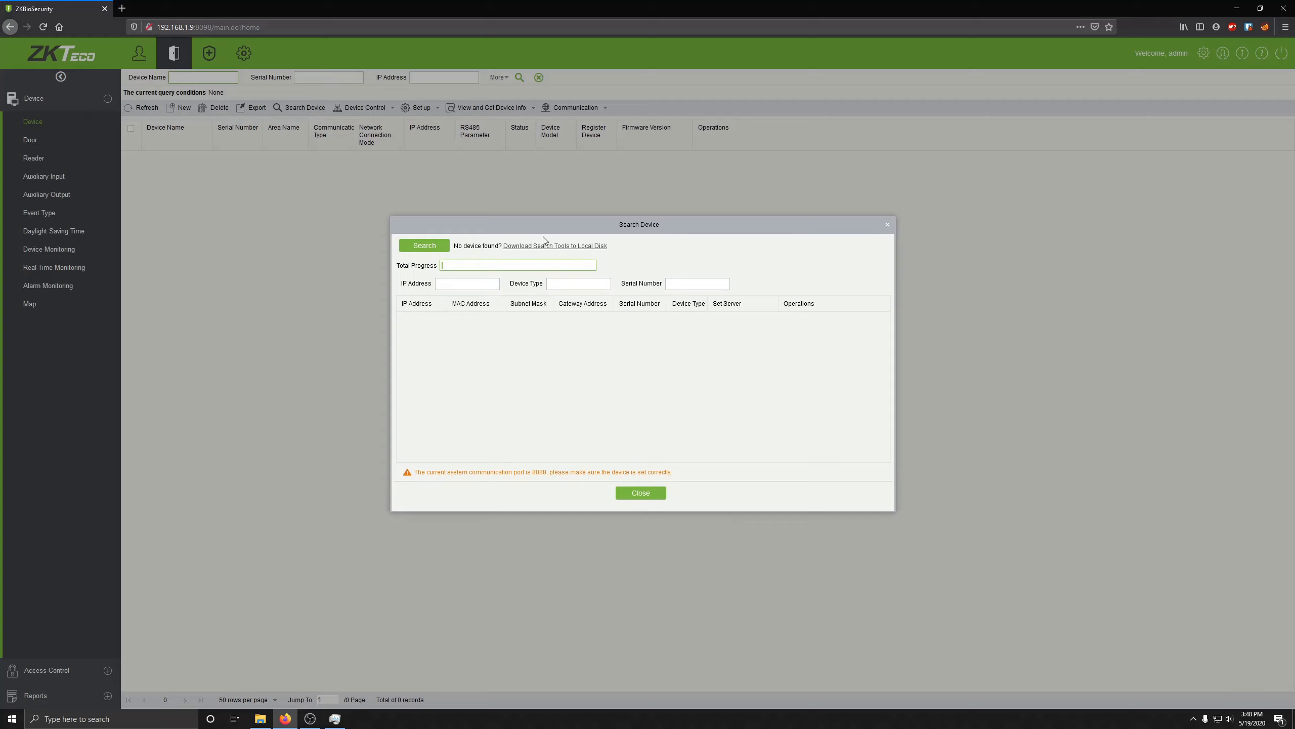
left_click(425, 246)
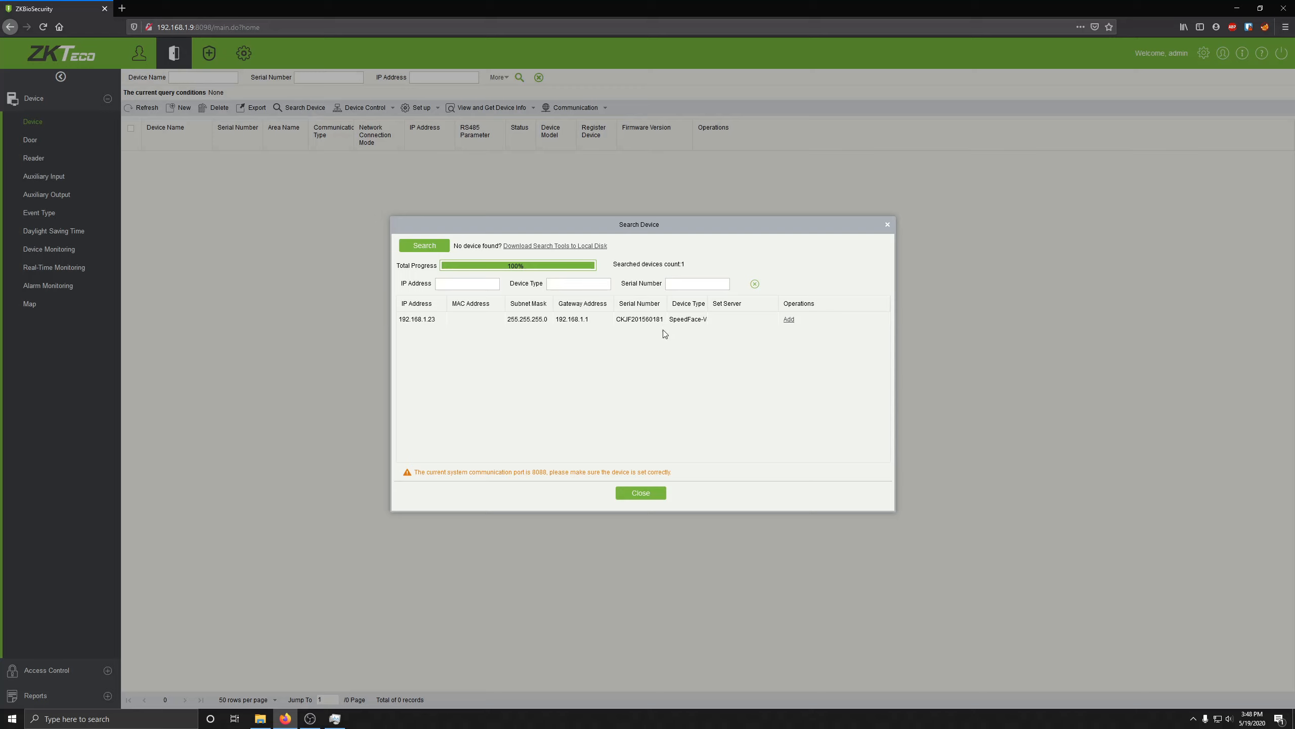
Step: Add the SpeedFace-V under the name 'Test' with the Door icon type, and acknowledge authorization
left_click(788, 319)
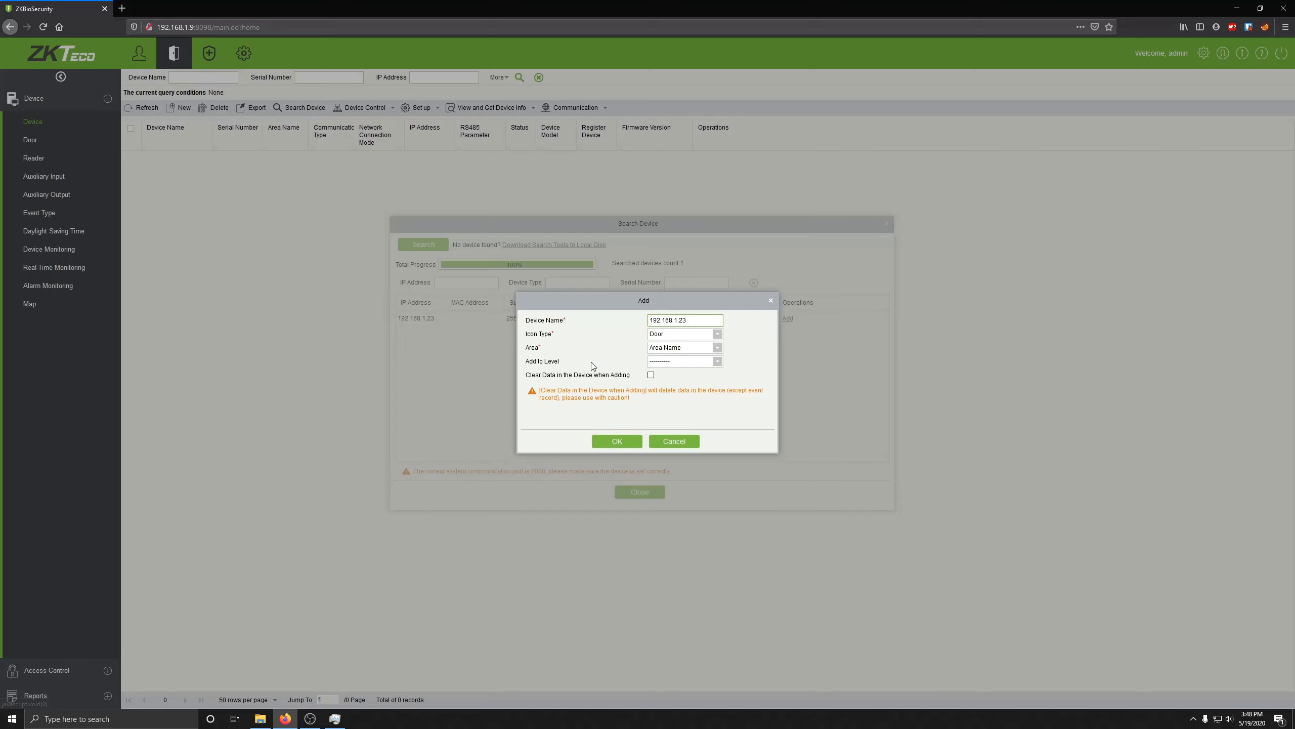
left_click_drag(693, 321, 590, 332)
type("Test")
left_click(717, 348)
left_click(717, 348)
left_click(717, 336)
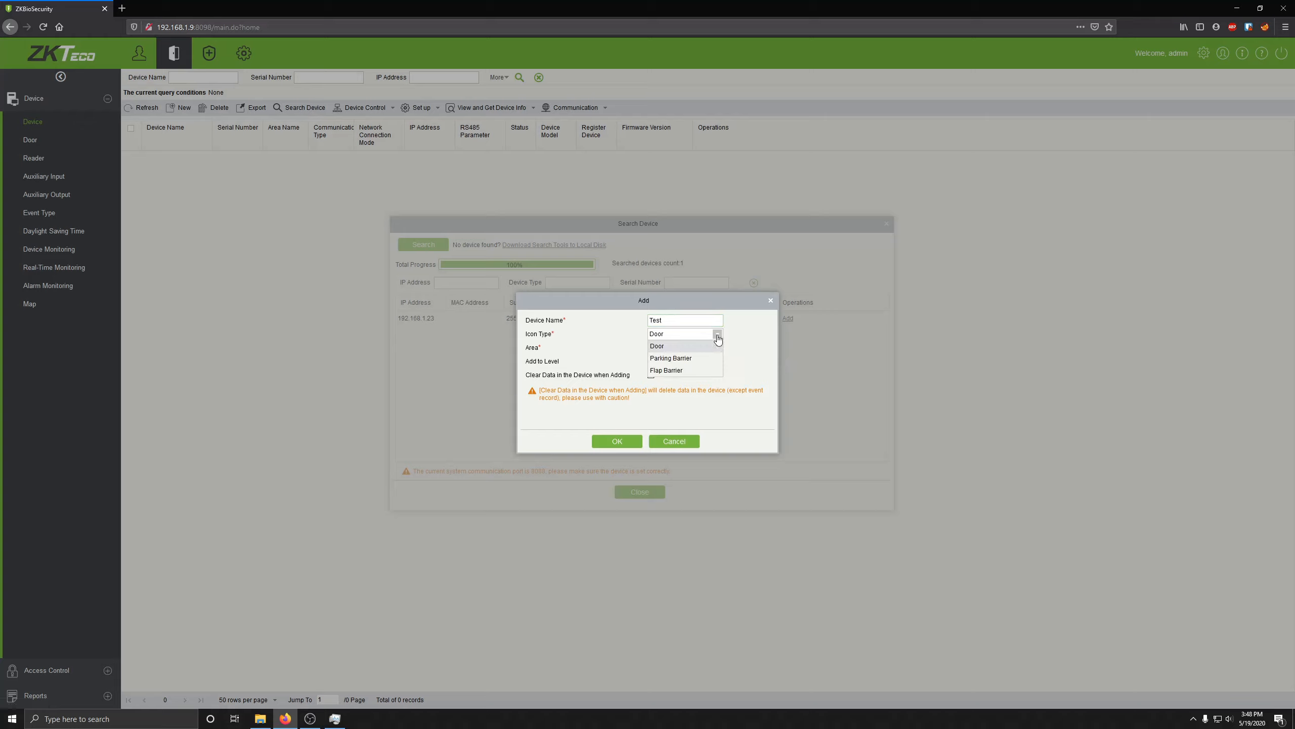
left_click(715, 337)
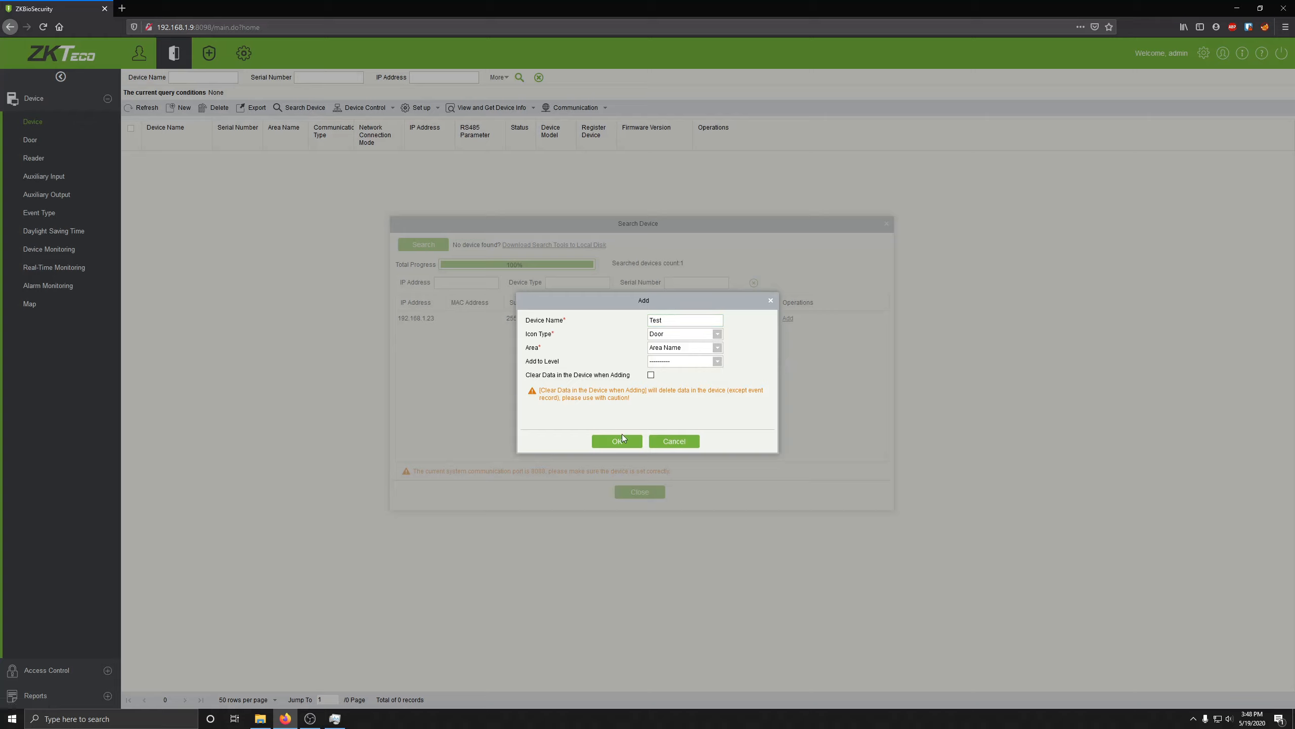
left_click(609, 440)
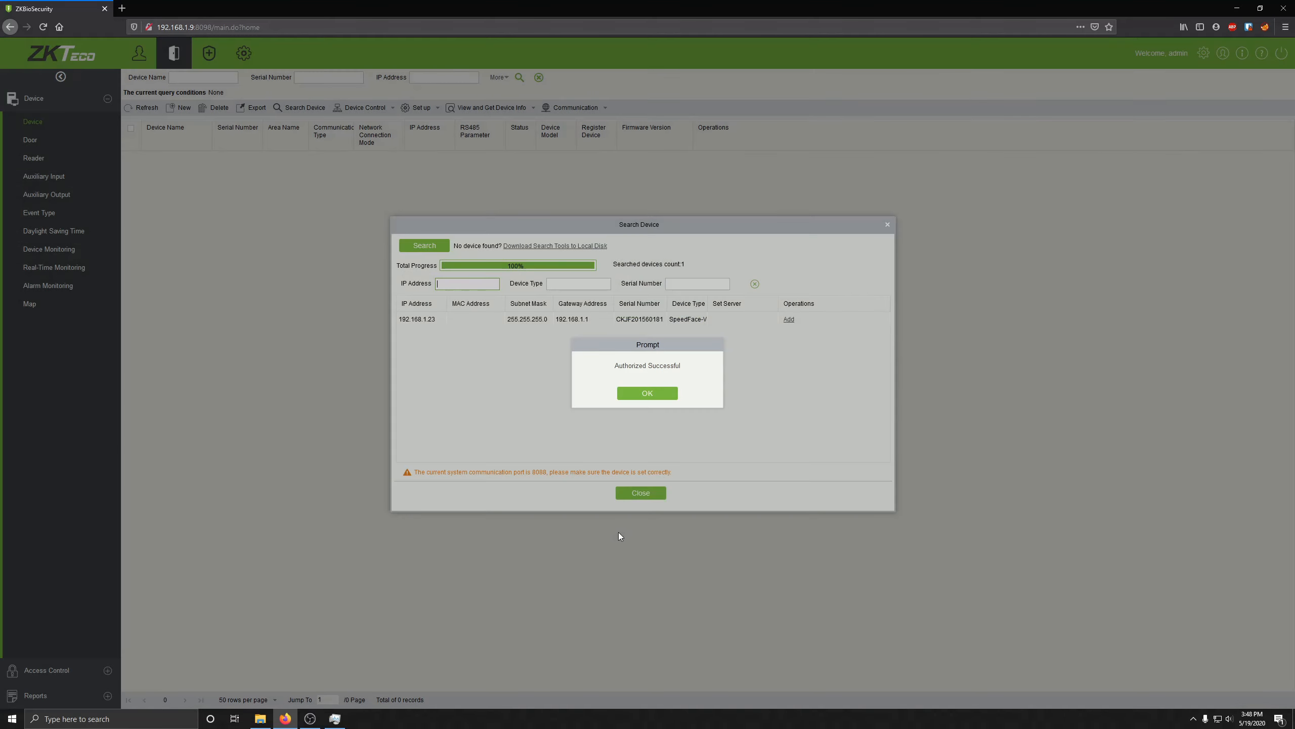
left_click(648, 391)
Step: Refresh the device list so Test shows Online, and select its row
left_click(640, 493)
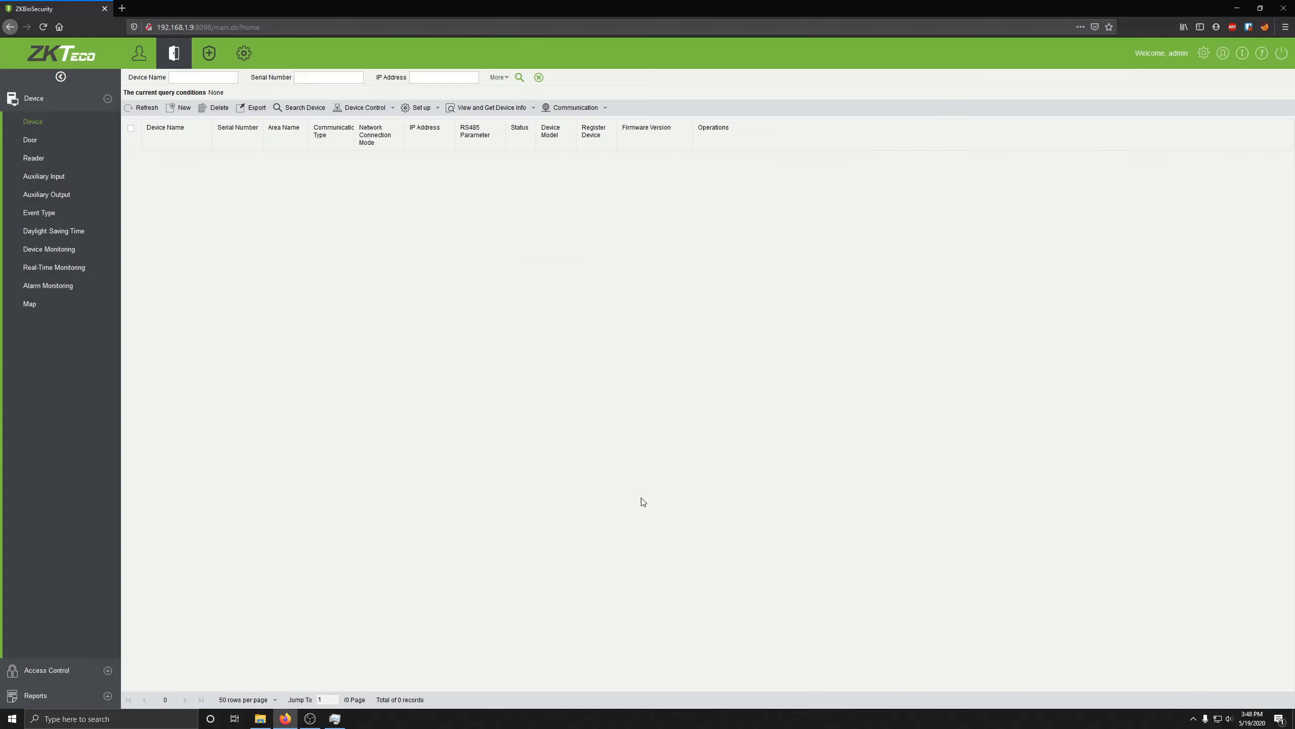
left_click(143, 107)
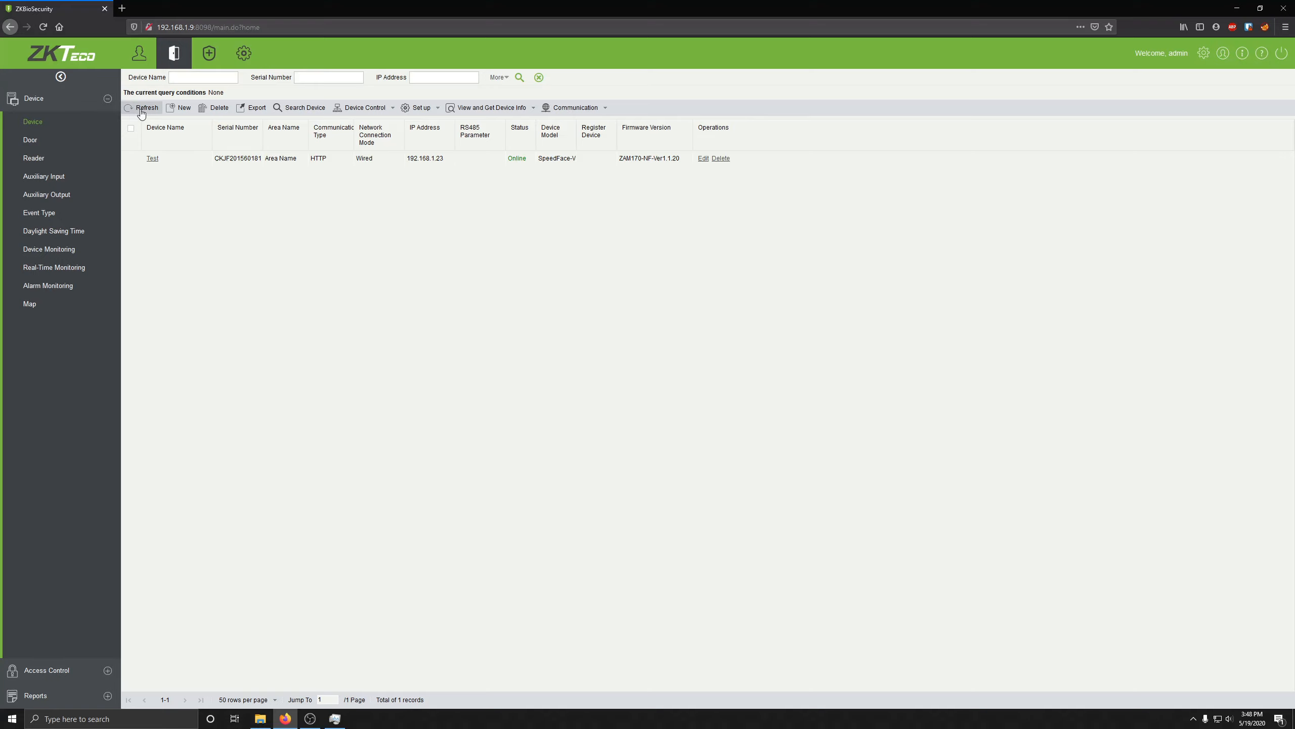
left_click(132, 159)
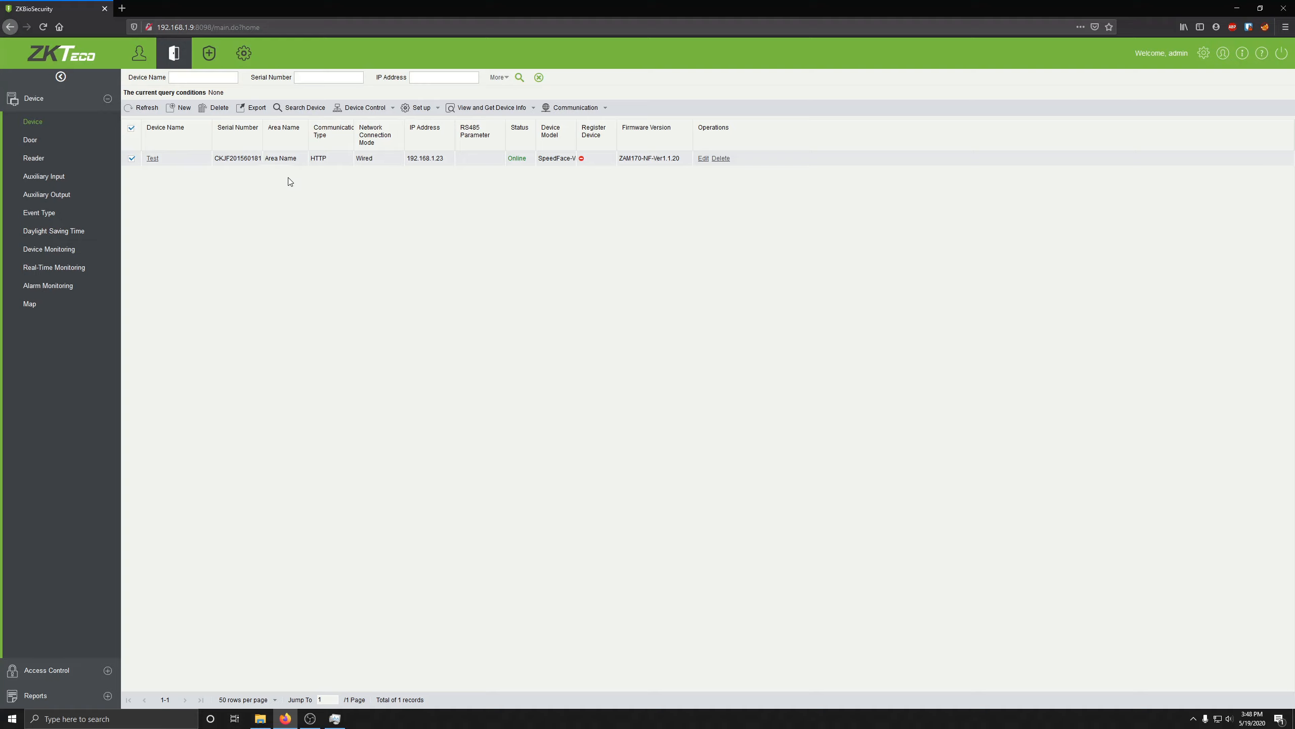
Step: Choose View and Get Device Info > Get Personnel Information for Test
left_click(490, 107)
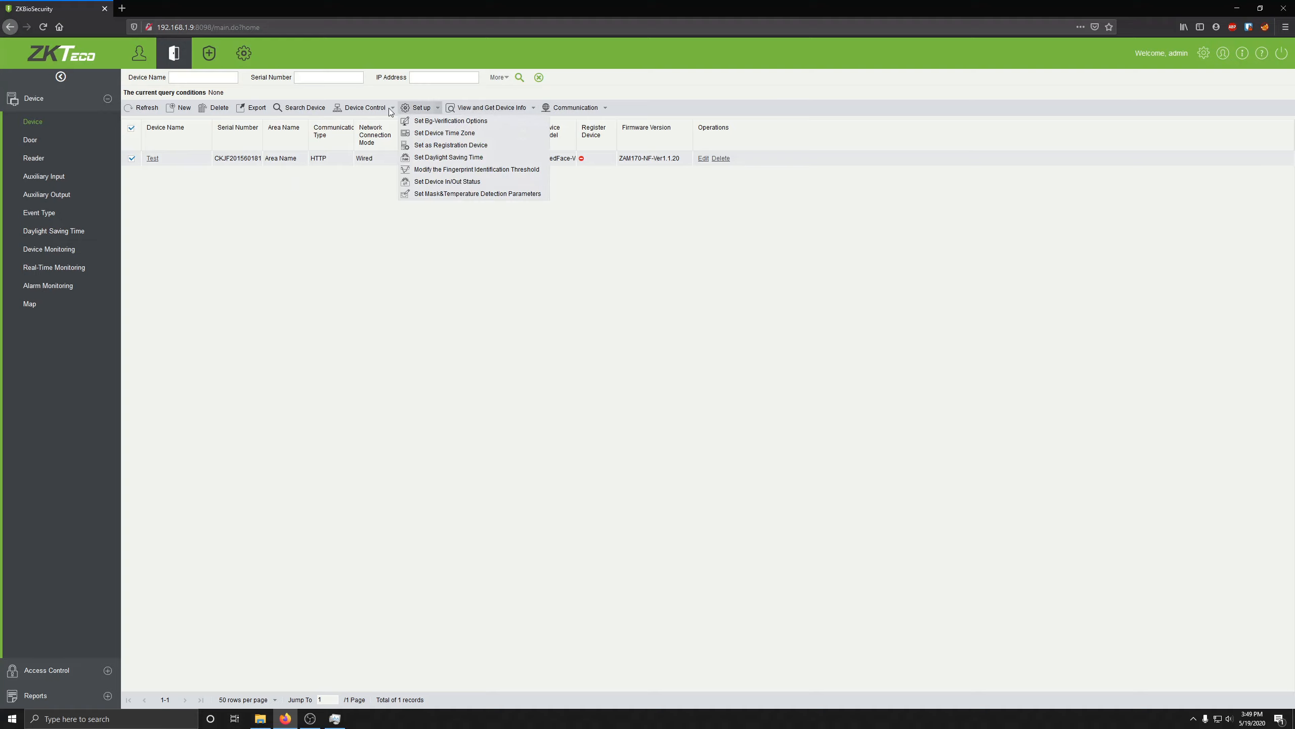
mouse_move(370, 111)
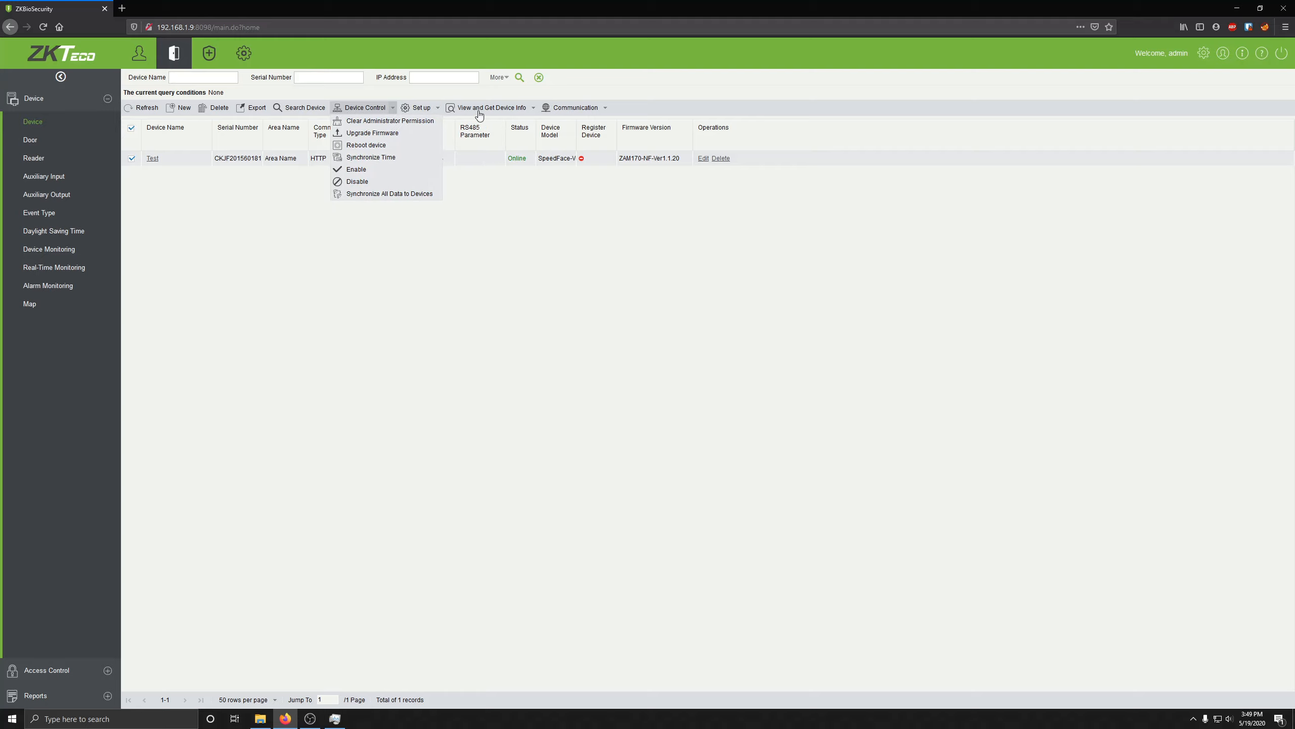
mouse_move(479, 114)
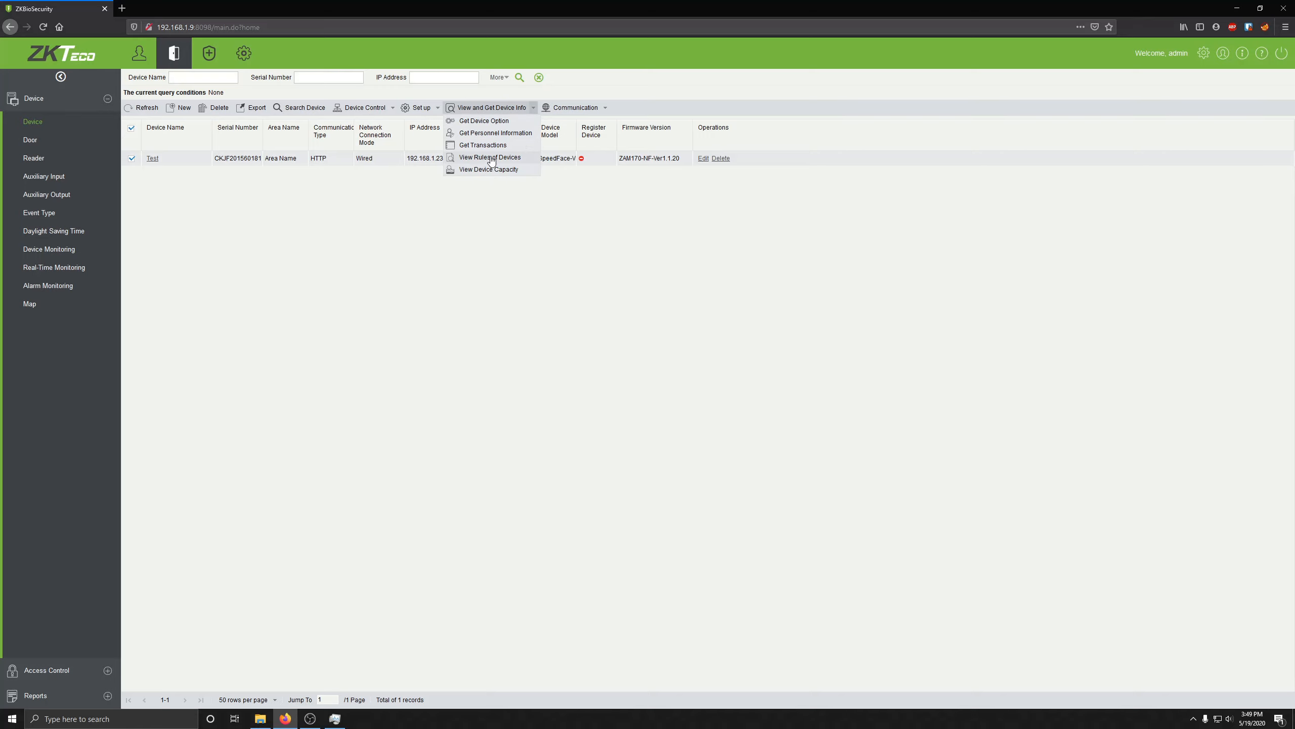
left_click(481, 134)
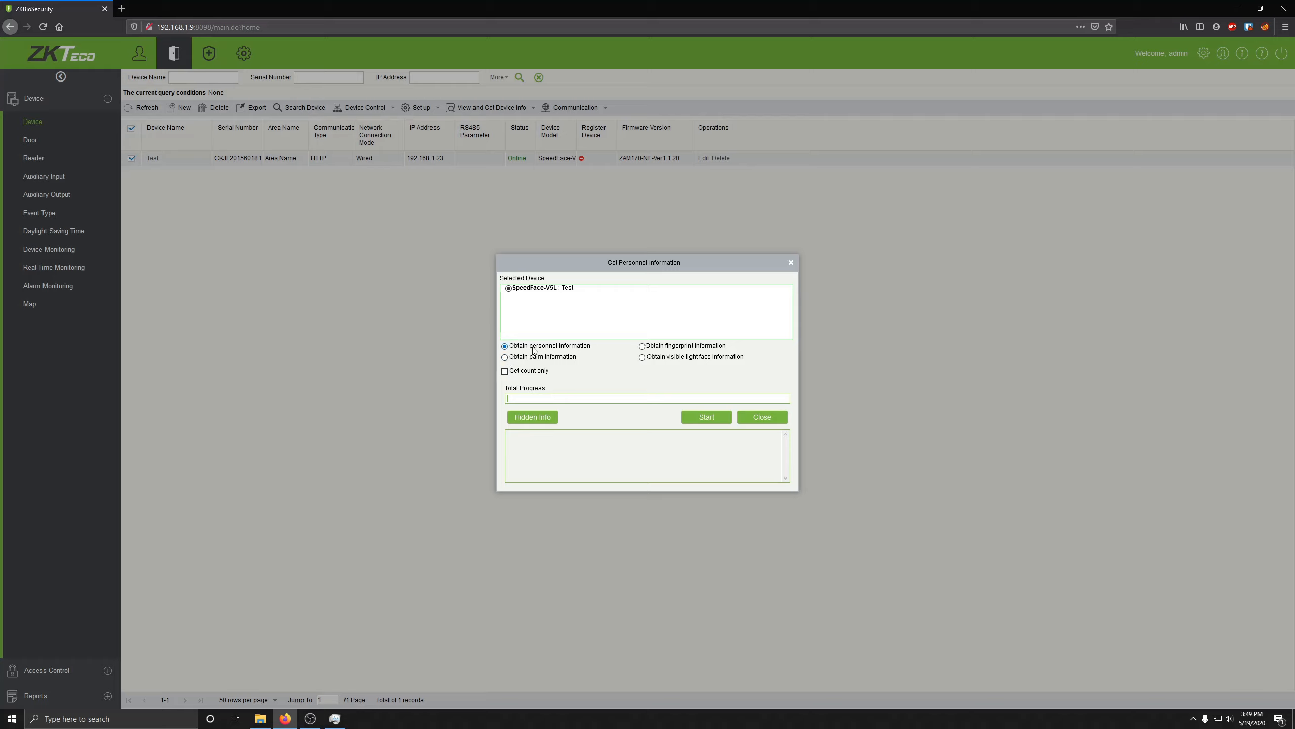
Step: Run Obtain personnel information from Test to 100%, inserting 1 record, then close the dialog
left_click(726, 421)
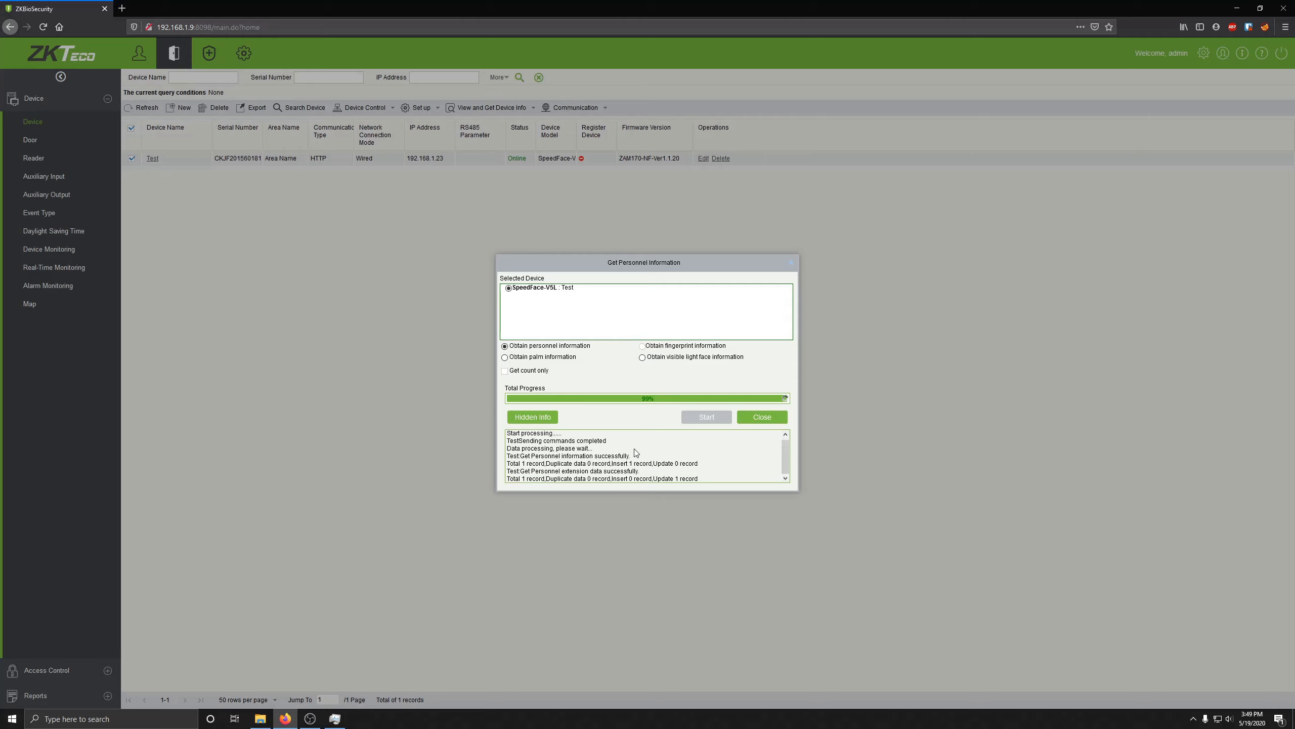
left_click(759, 420)
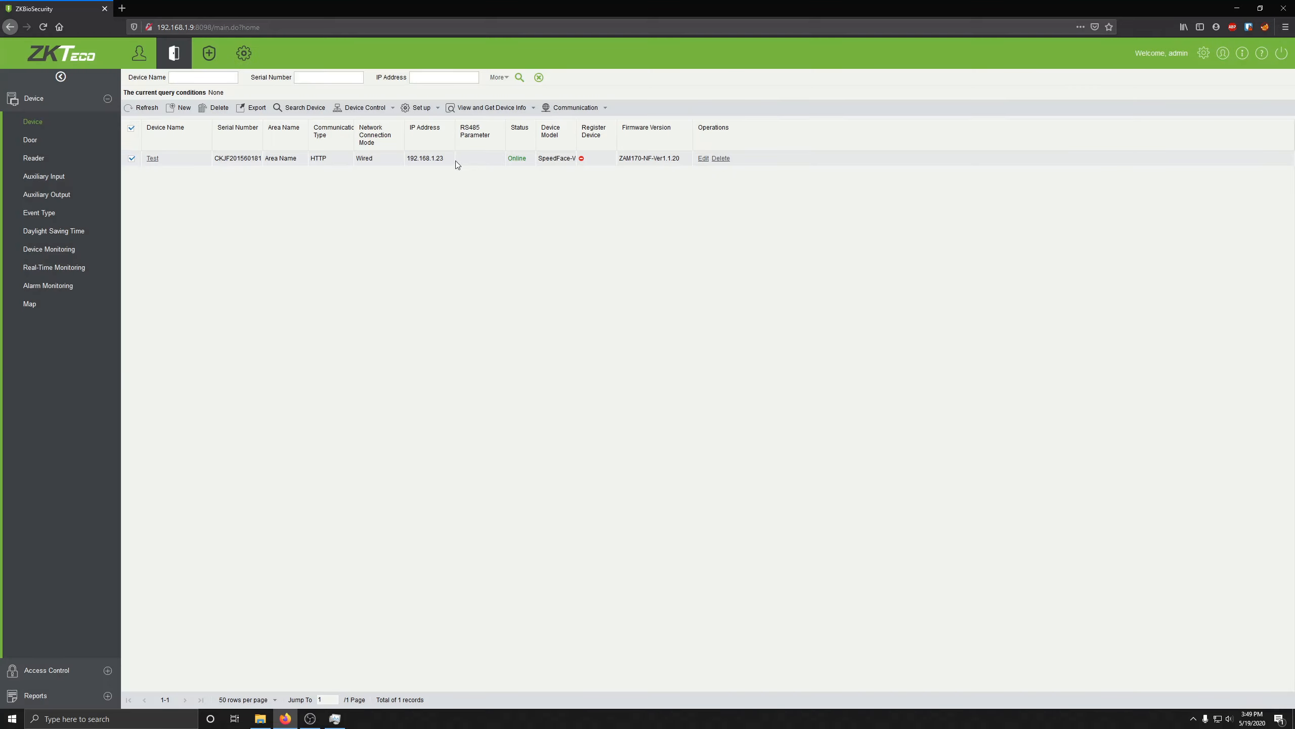
Step: Retrieve visible light face information from Test, then view the Personnel list with the imported person
left_click(487, 109)
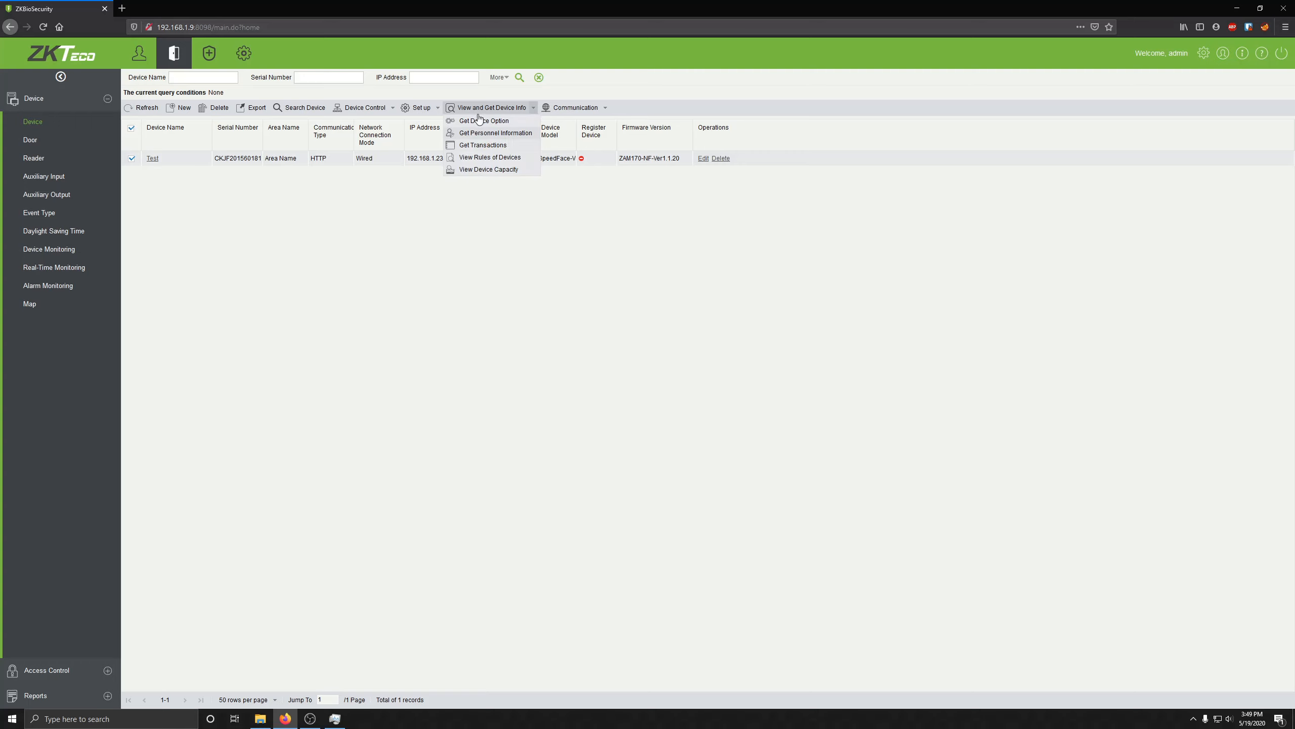
left_click(491, 170)
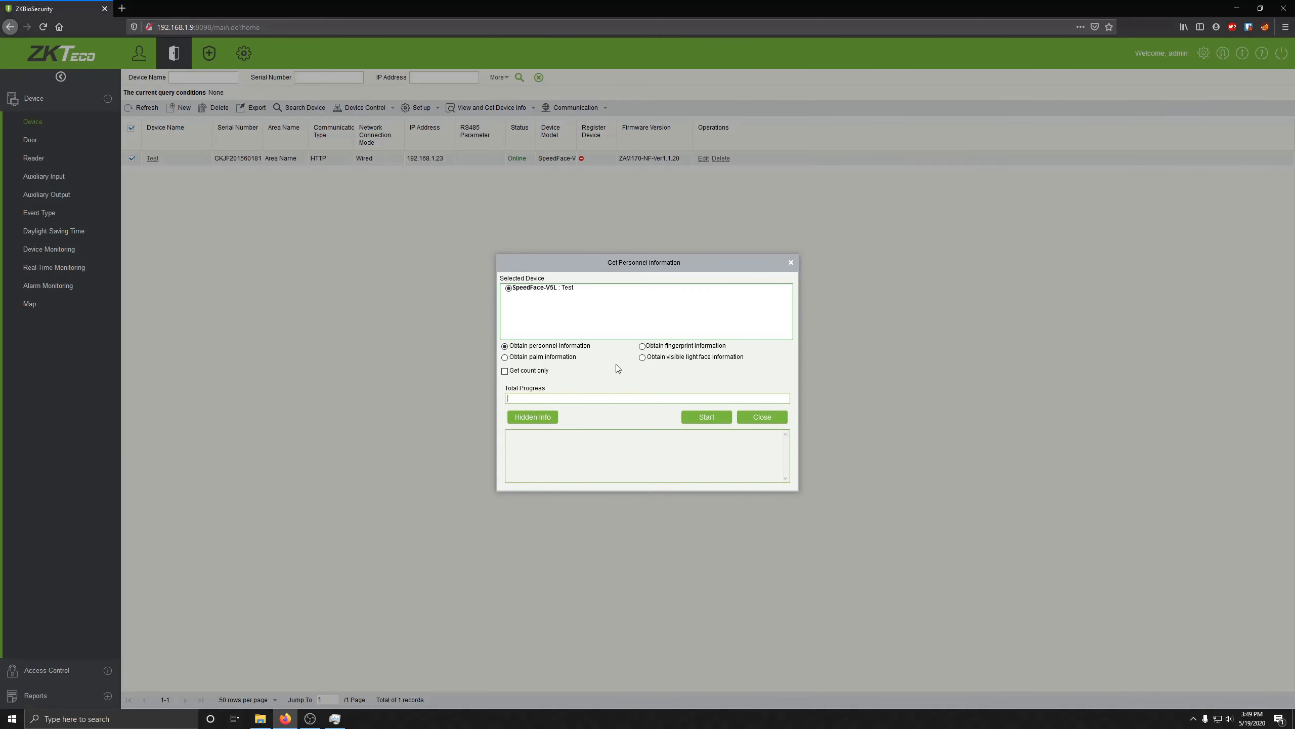
left_click(644, 357)
left_click(695, 416)
left_click(602, 401)
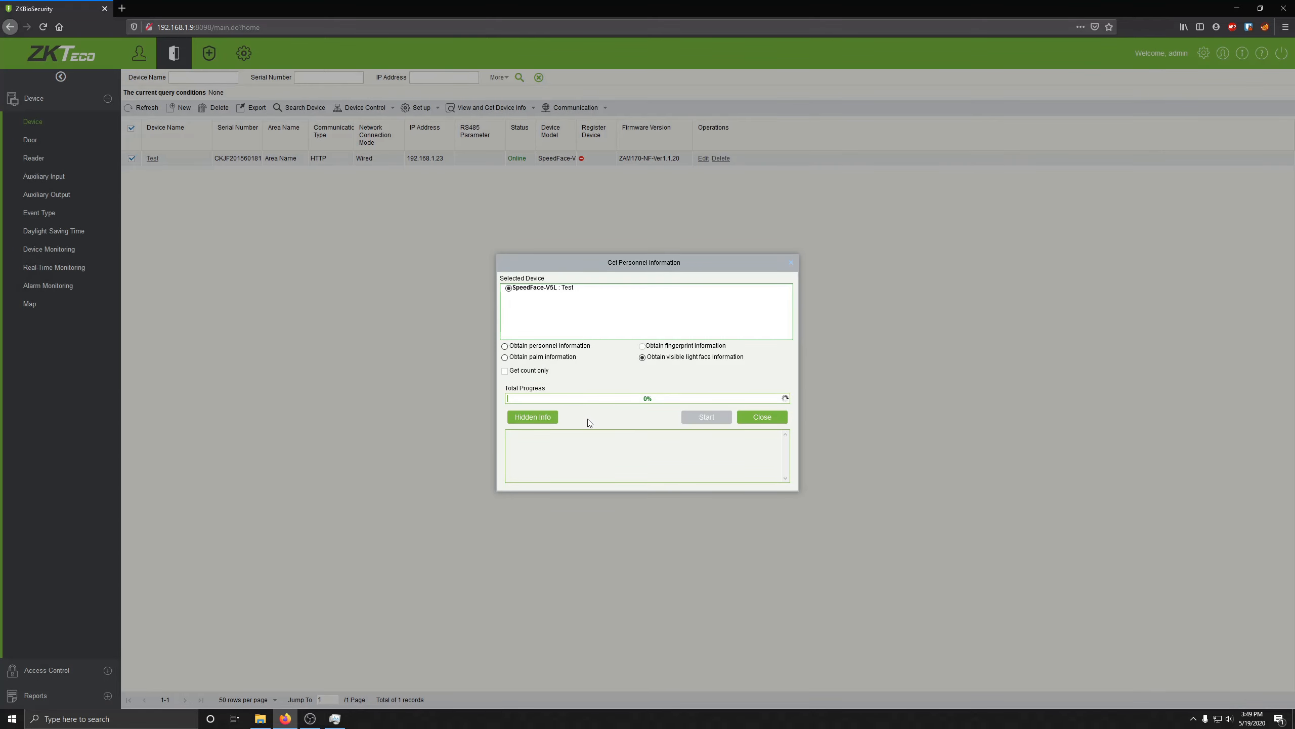
left_click(762, 417)
left_click(139, 52)
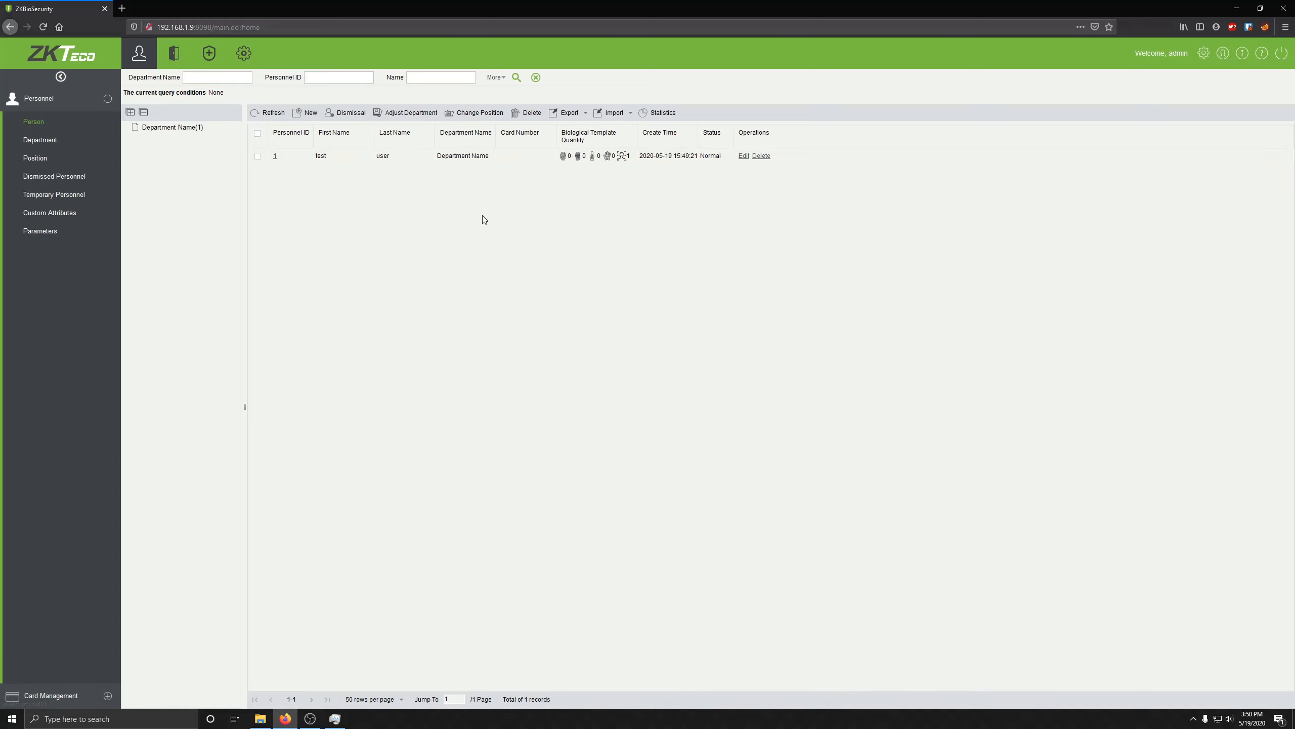
Step: Select the imported person's row, then tick the Test device in the device list
left_click(259, 156)
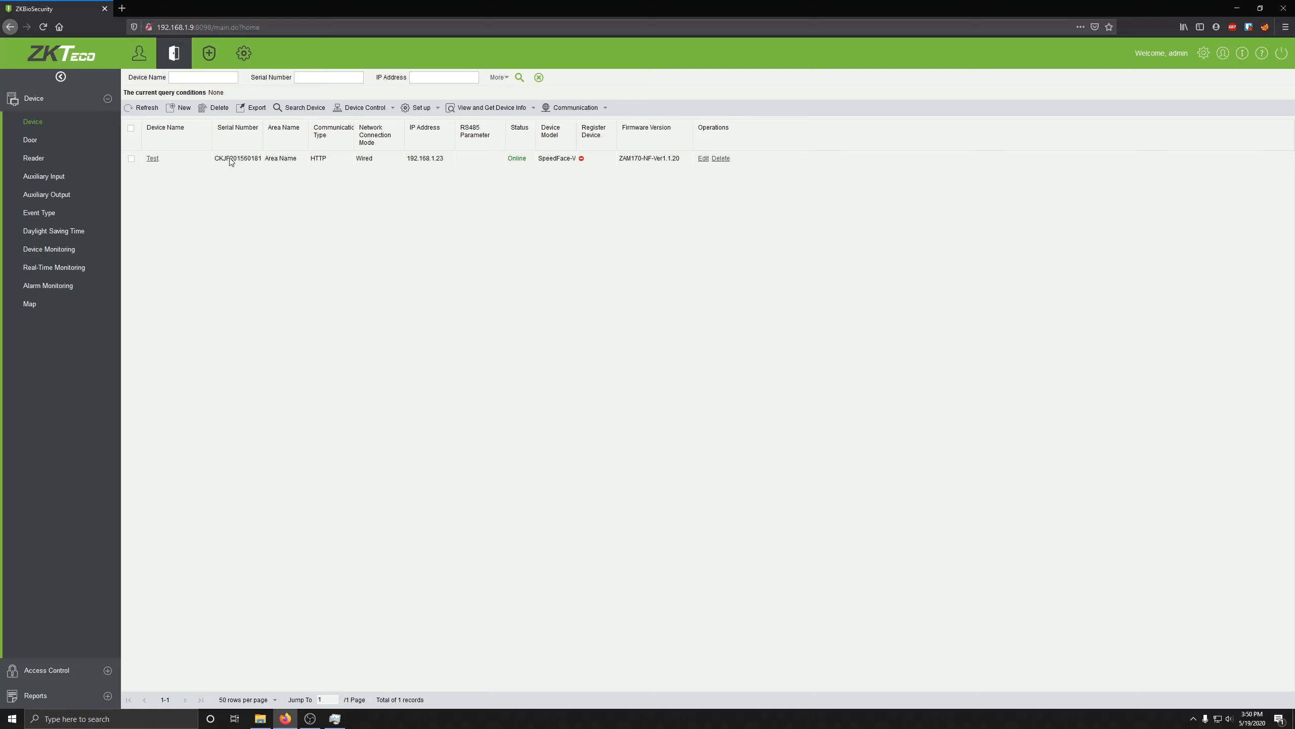
left_click(132, 159)
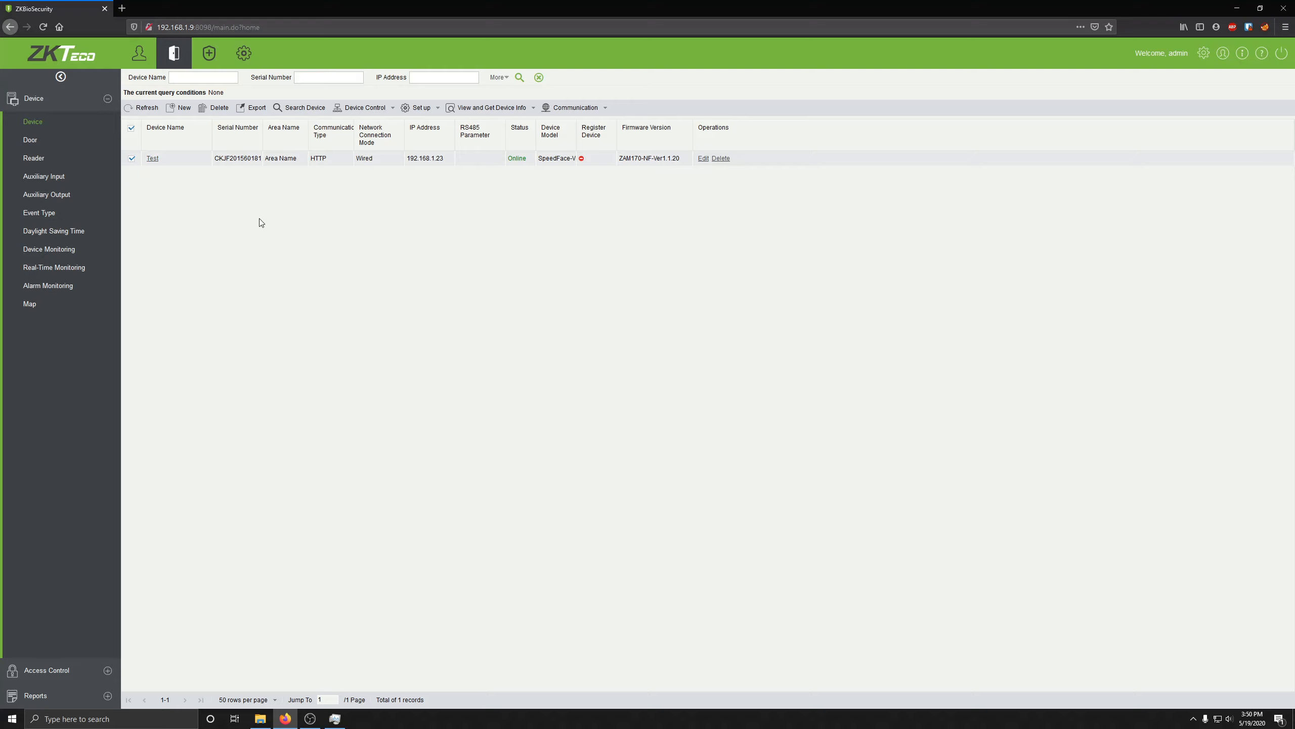
Step: Enable infrared screening and mask detection on Test with a 99.40 °F alarm threshold
left_click(370, 113)
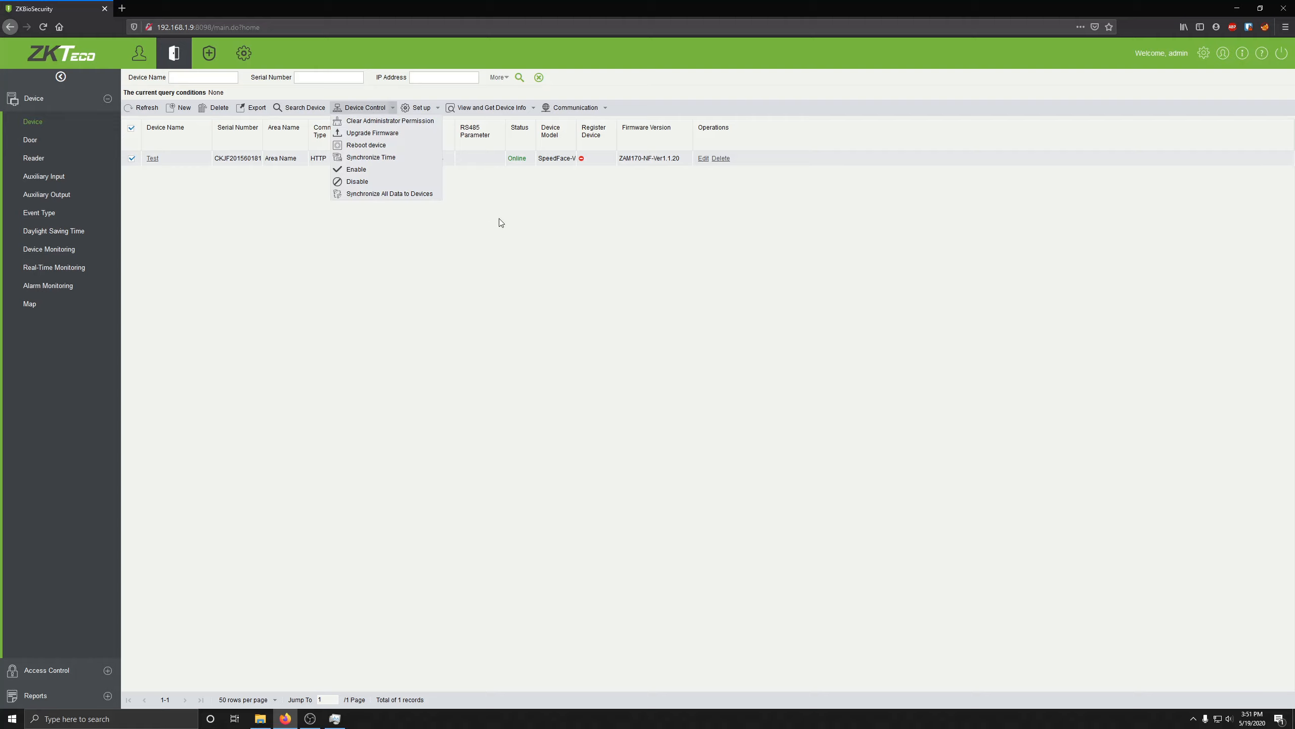
left_click(467, 239)
left_click(421, 108)
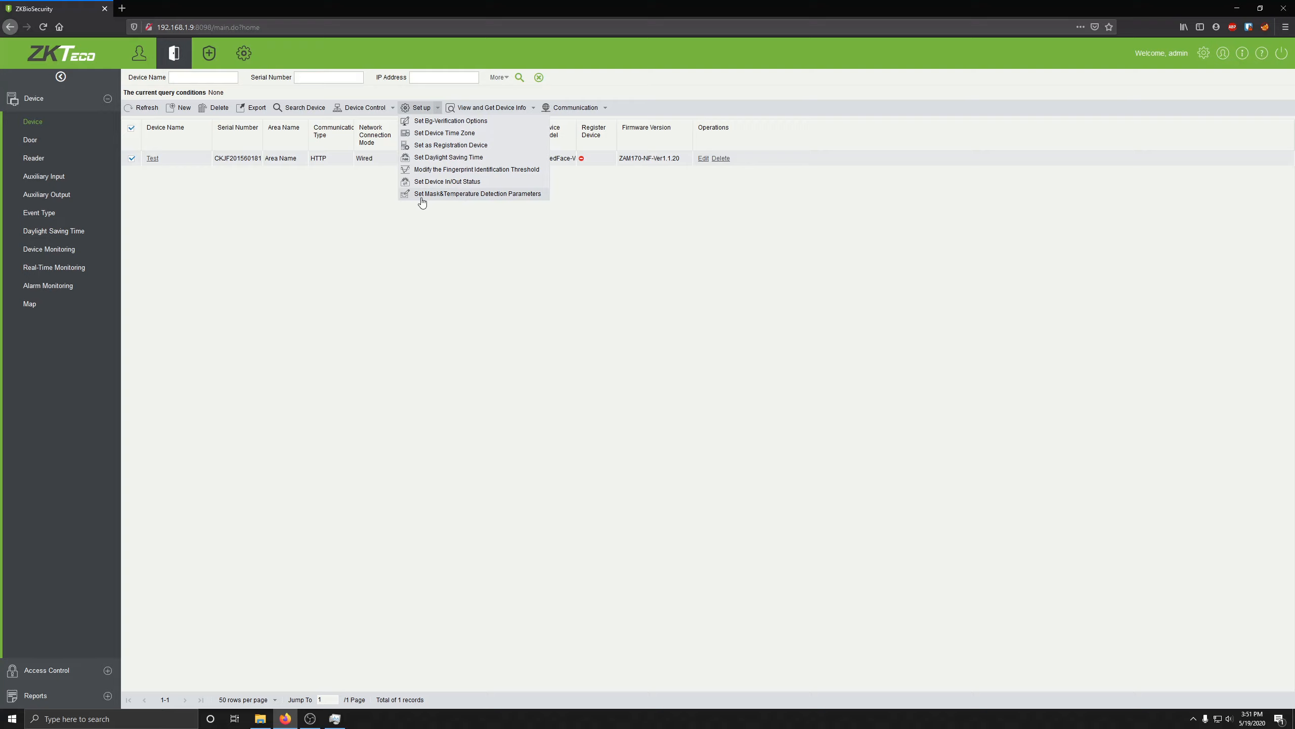
left_click(482, 196)
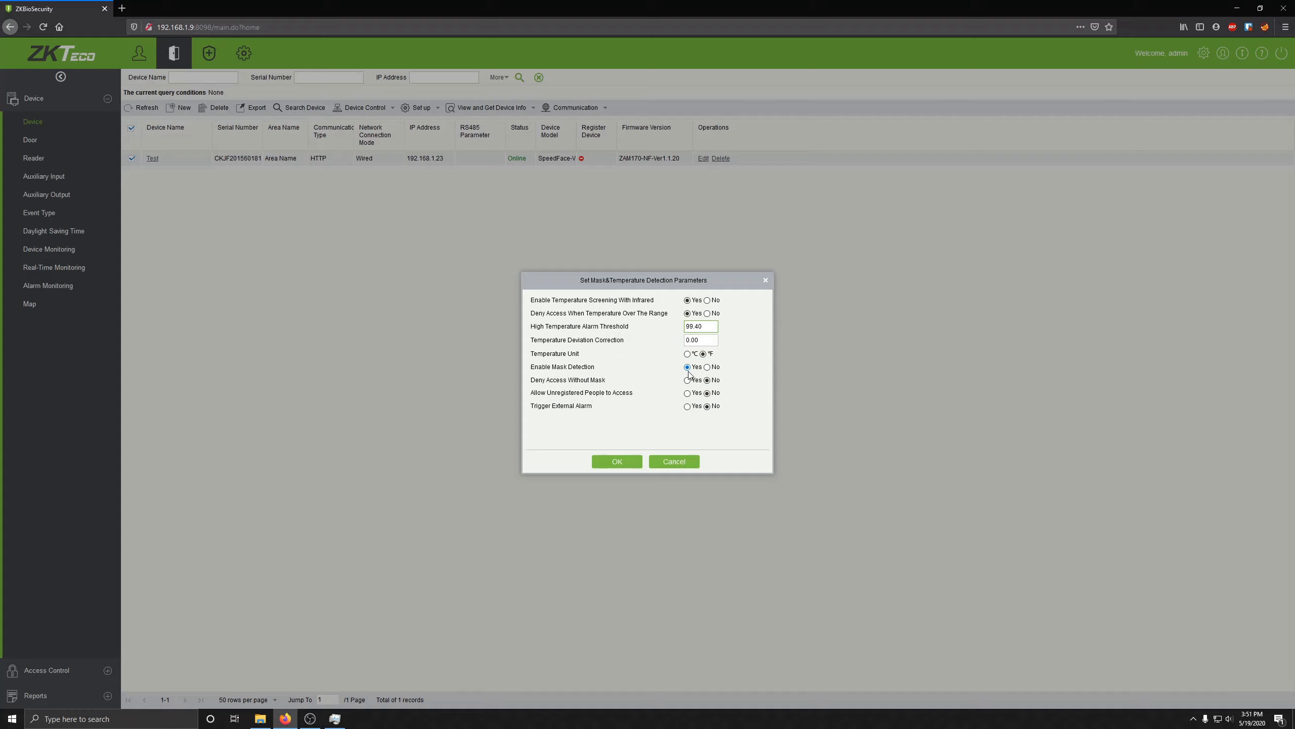
left_click(618, 462)
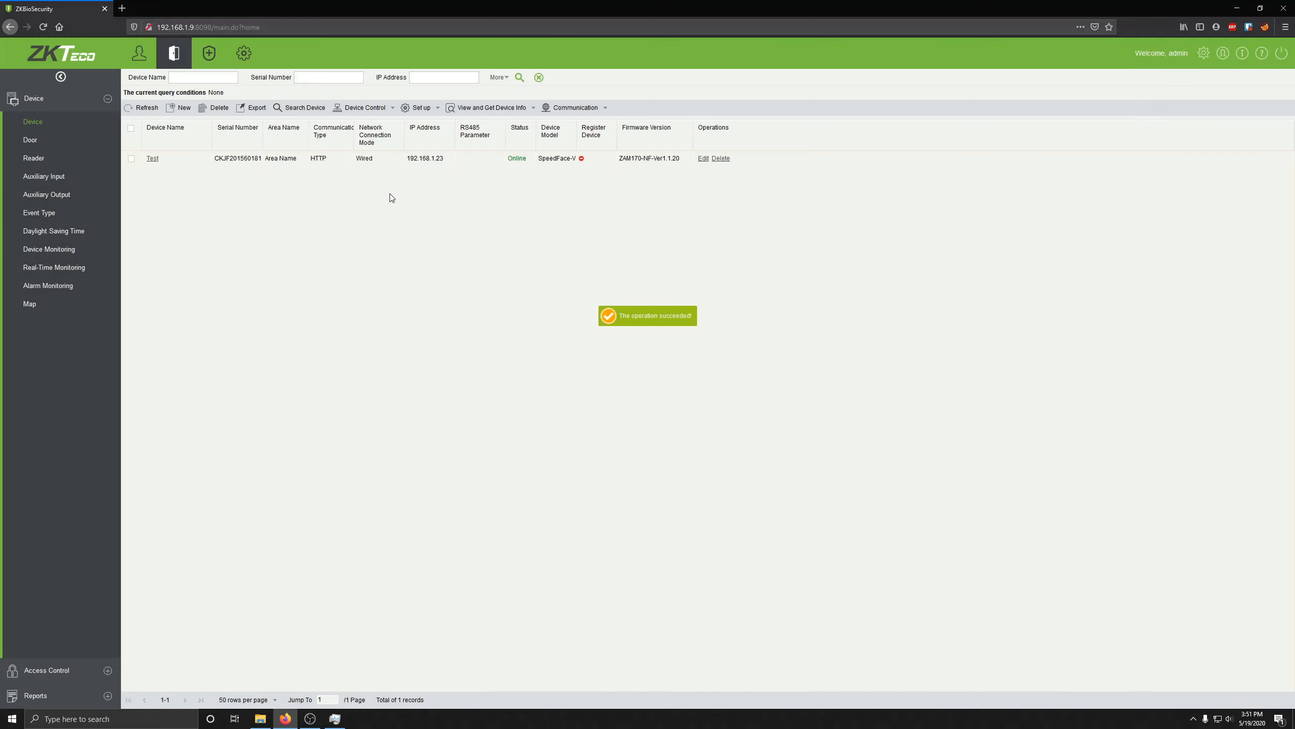
Step: Set the Temperature Management body temperature threshold to 99.4 in °F and save
left_click(208, 53)
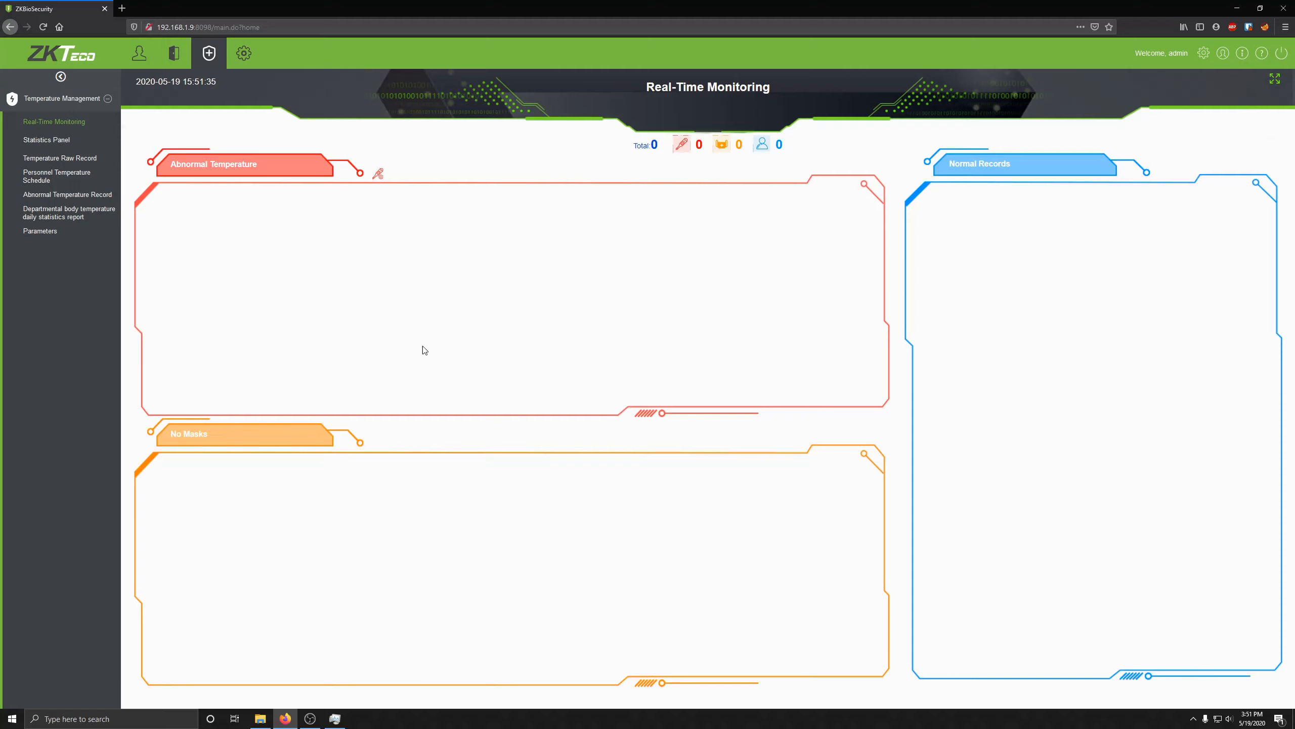
left_click(58, 236)
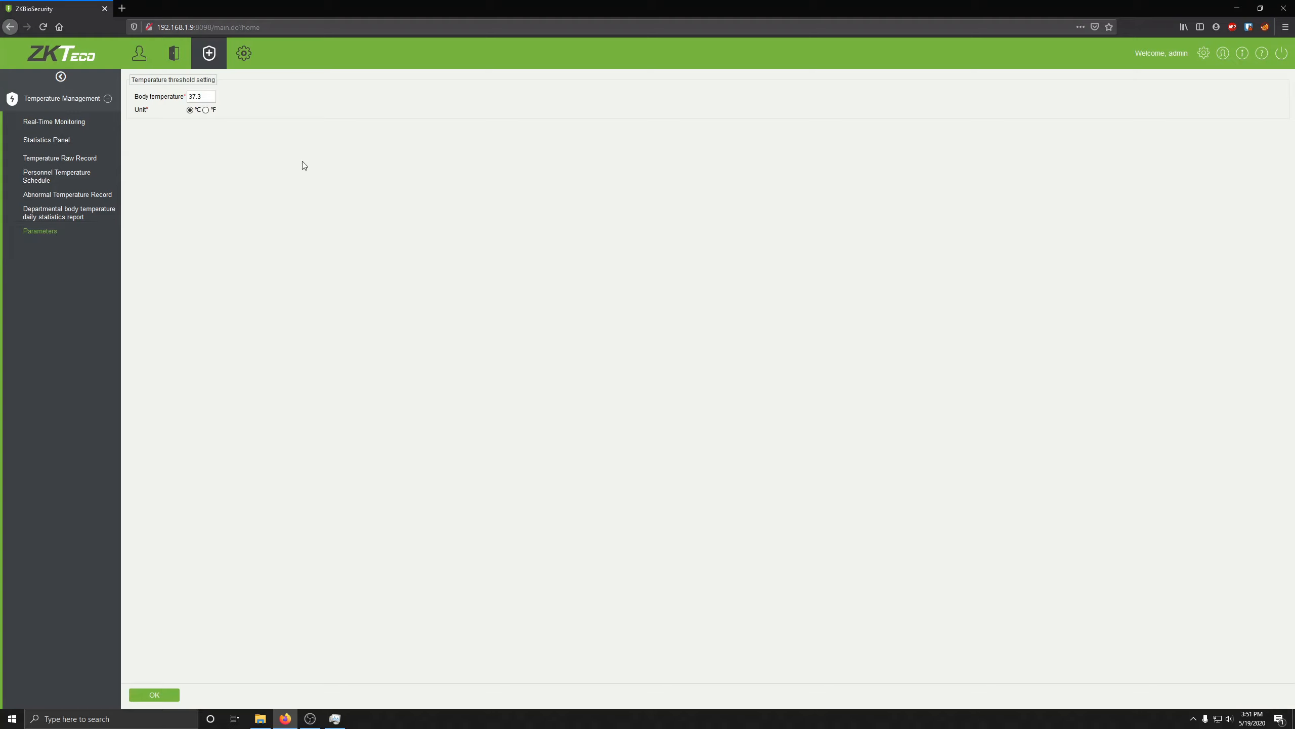
left_click(205, 111)
type("4")
left_click(332, 189)
left_click(165, 702)
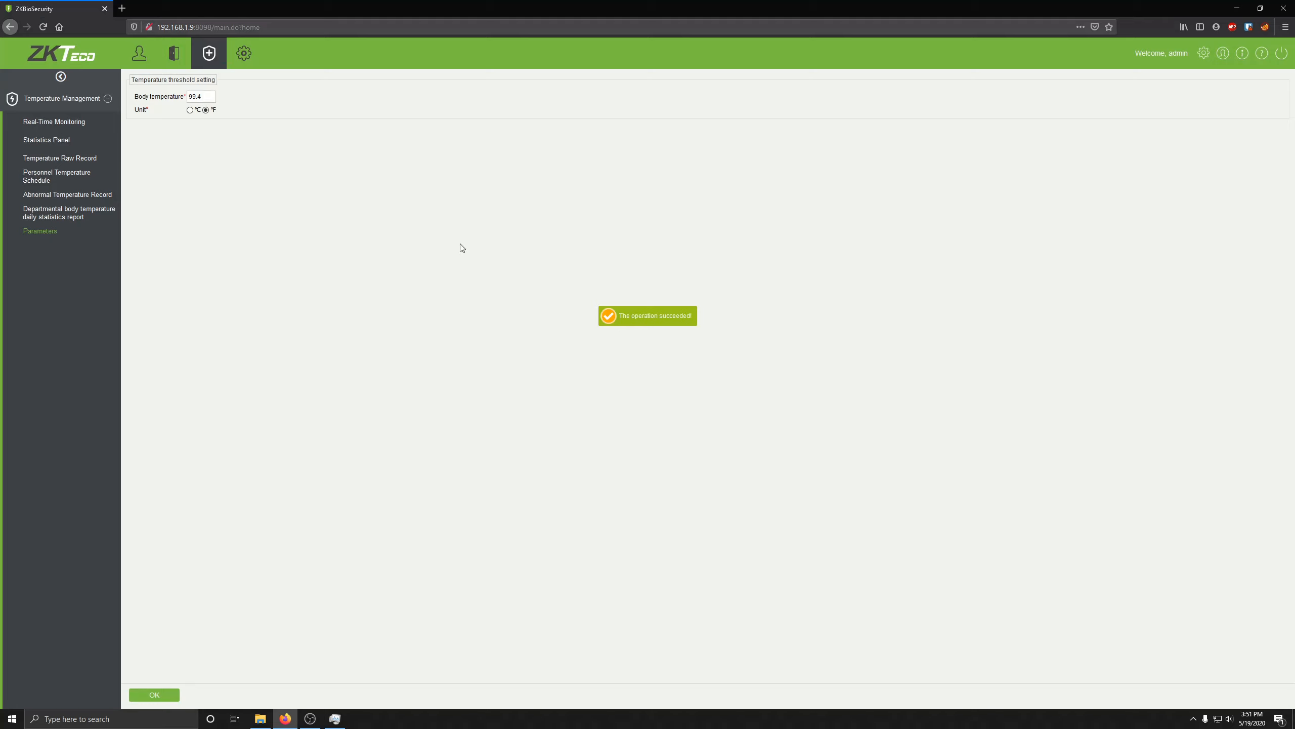
Step: Look over the personnel and device lists, the server address and the admin's personal information
left_click(144, 55)
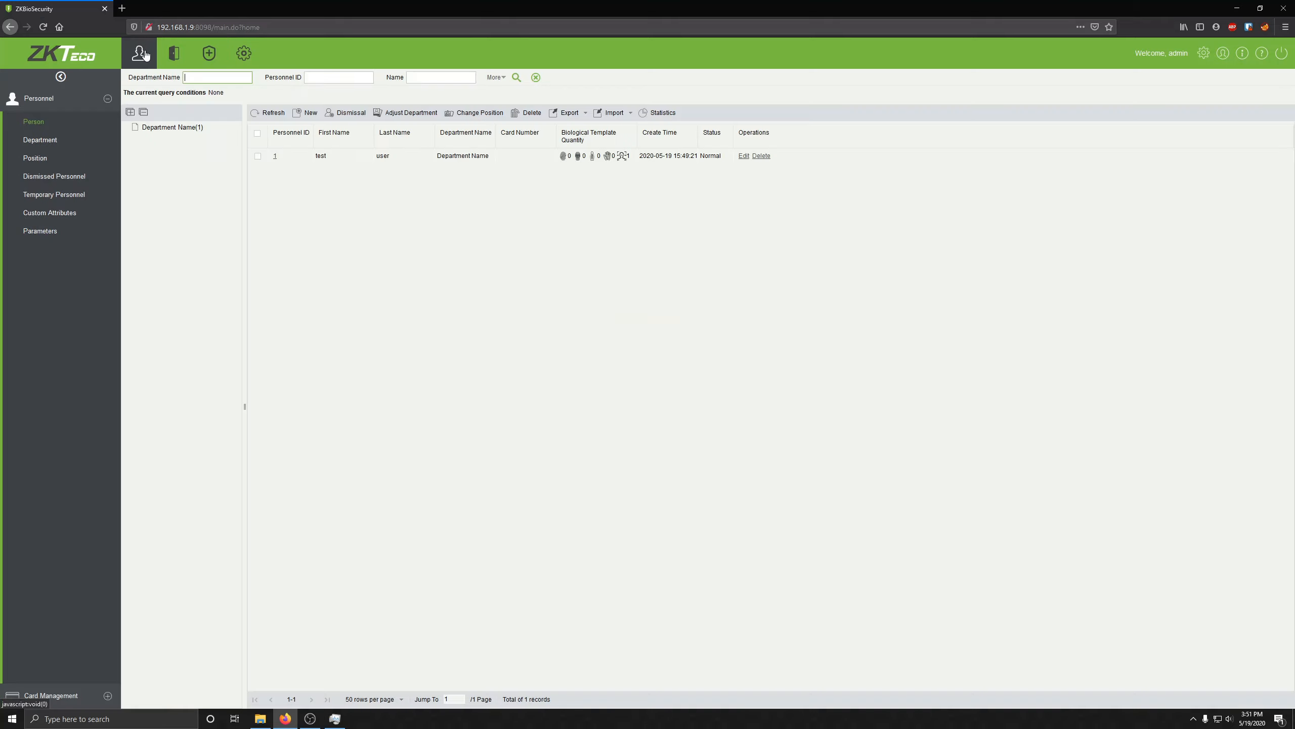
left_click(174, 53)
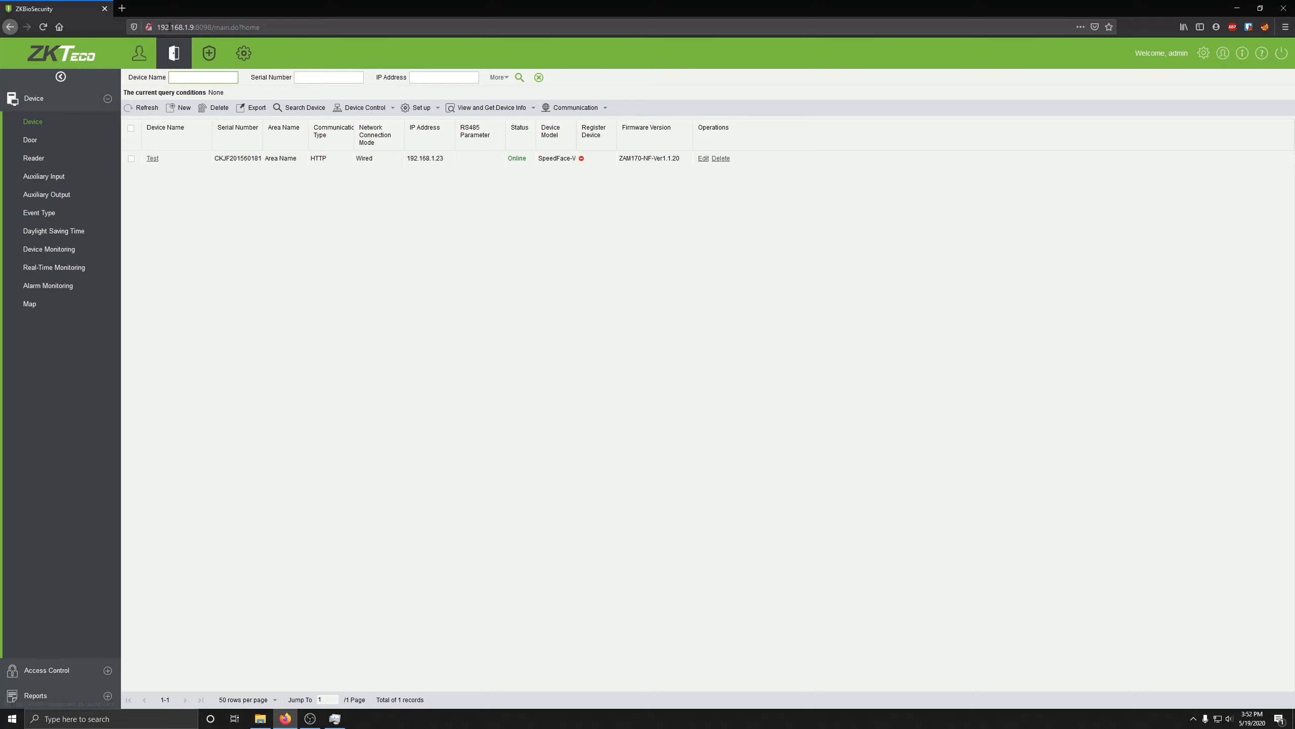
left_click_drag(158, 26, 209, 27)
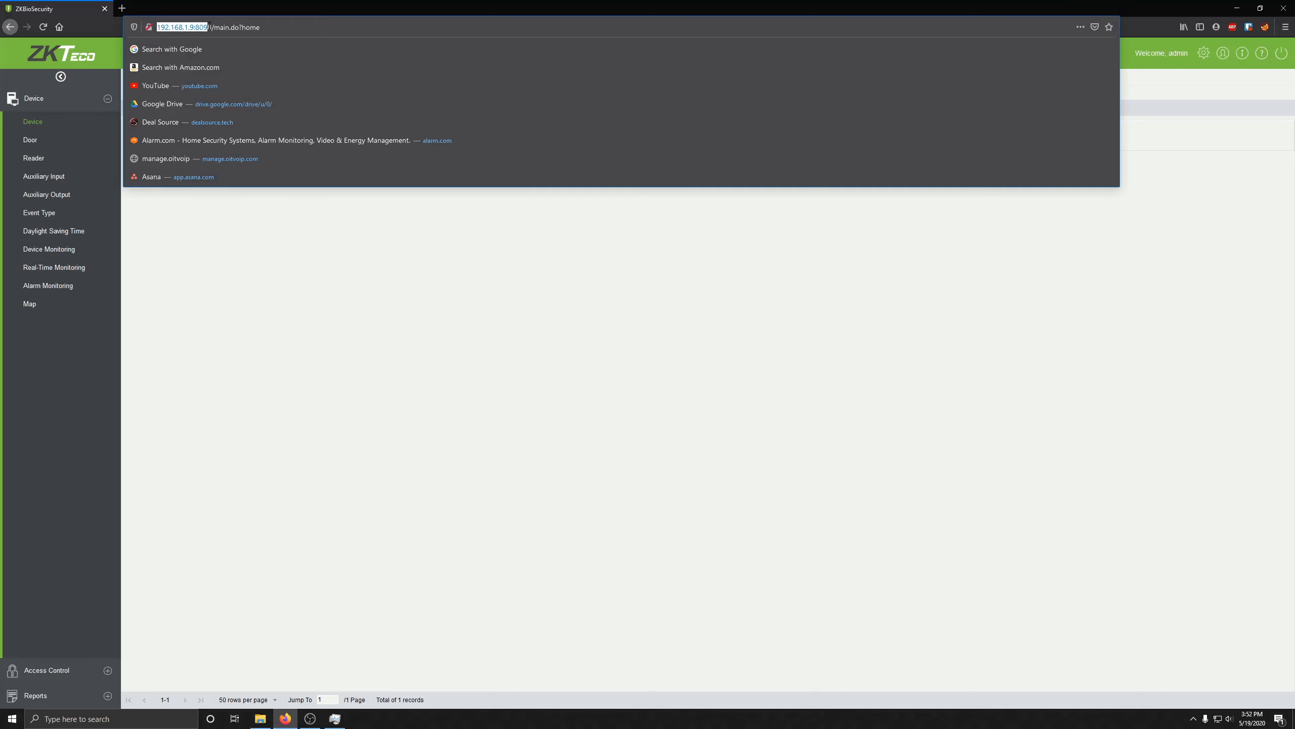
left_click(271, 212)
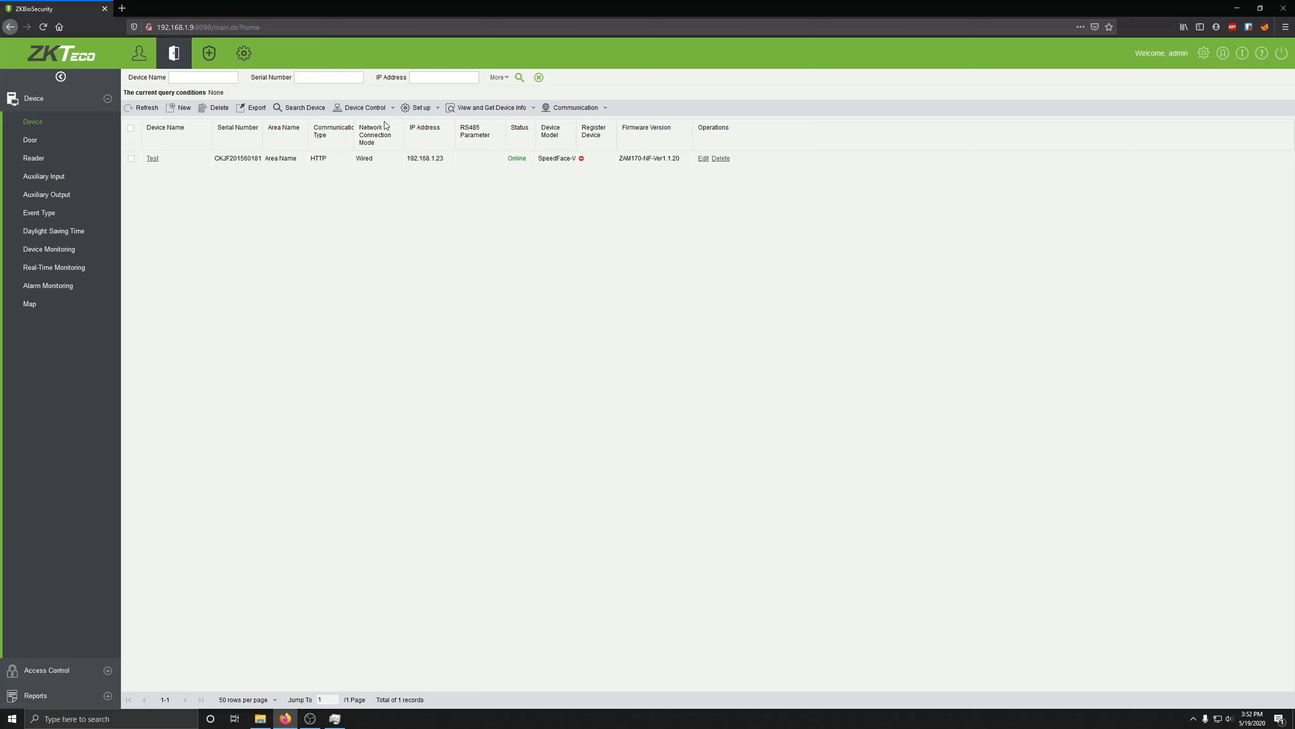
left_click(1222, 54)
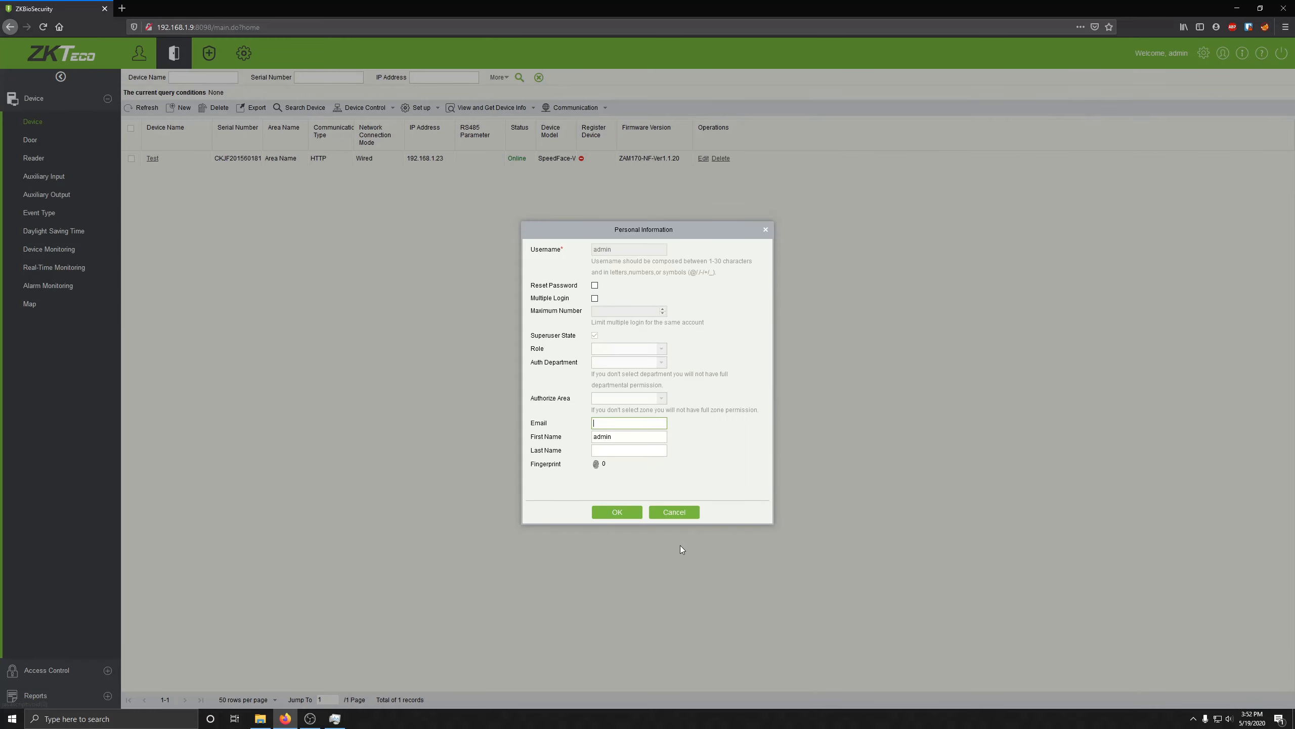
left_click(674, 511)
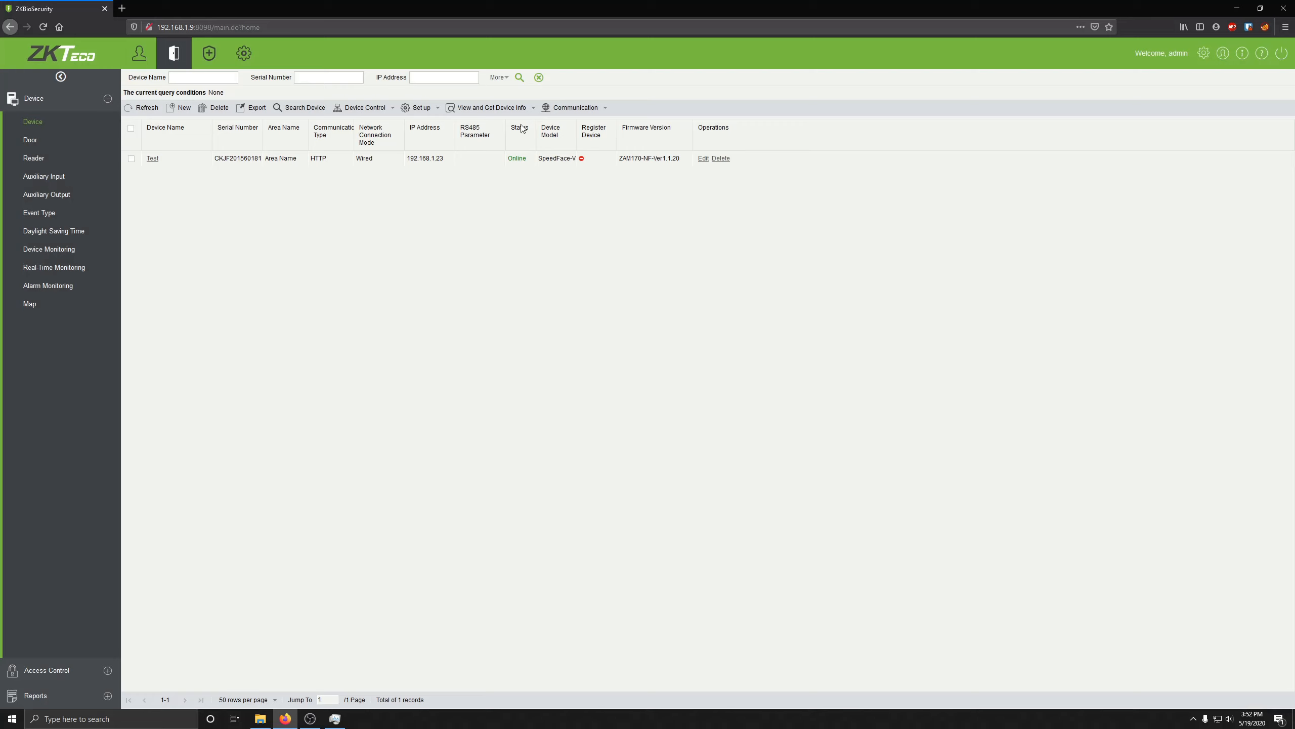
Step: In the System module, open Authority Management > User and begin a new system user
left_click(232, 65)
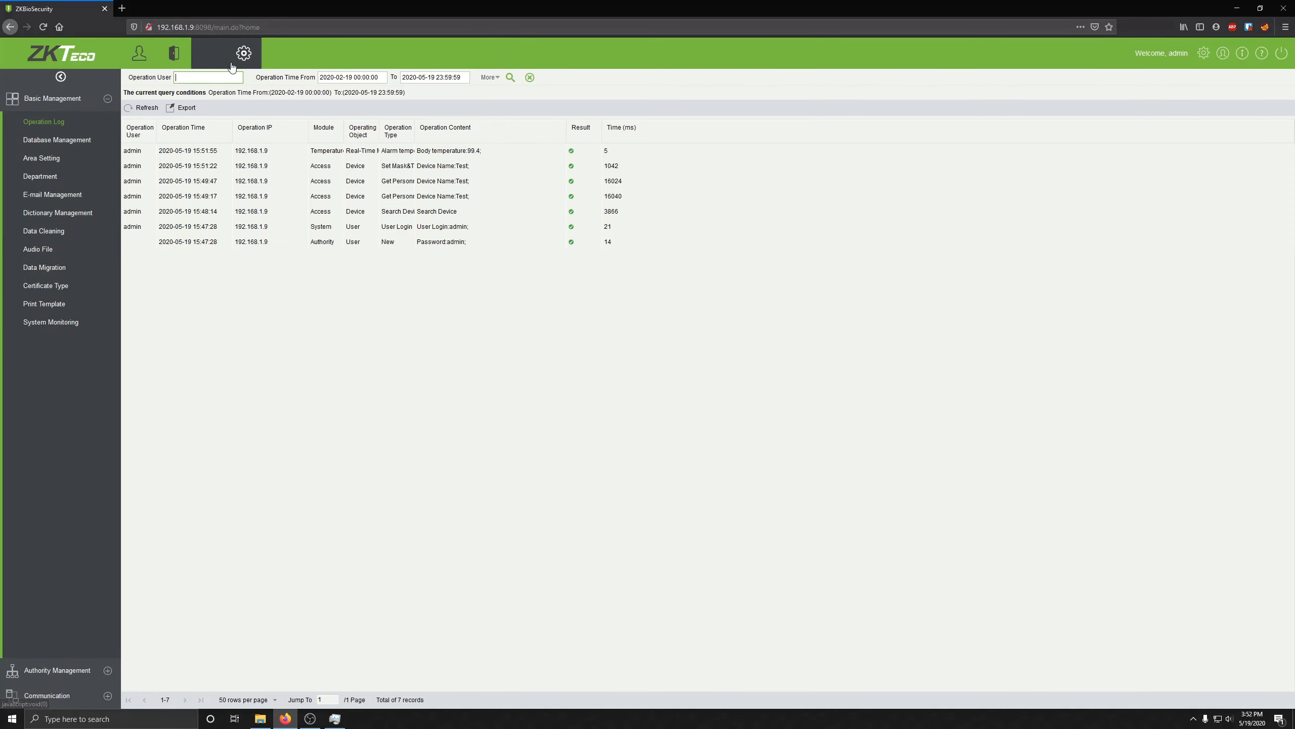
left_click(108, 99)
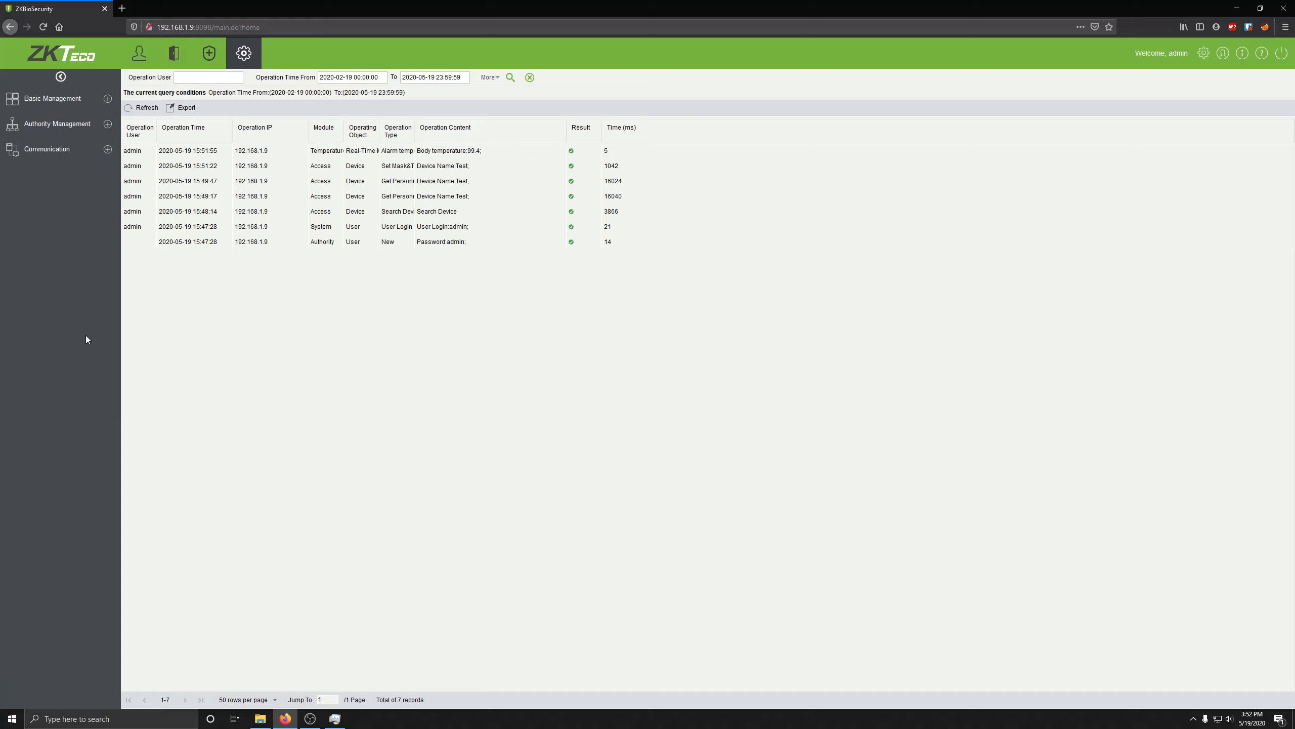
left_click(107, 124)
left_click(53, 154)
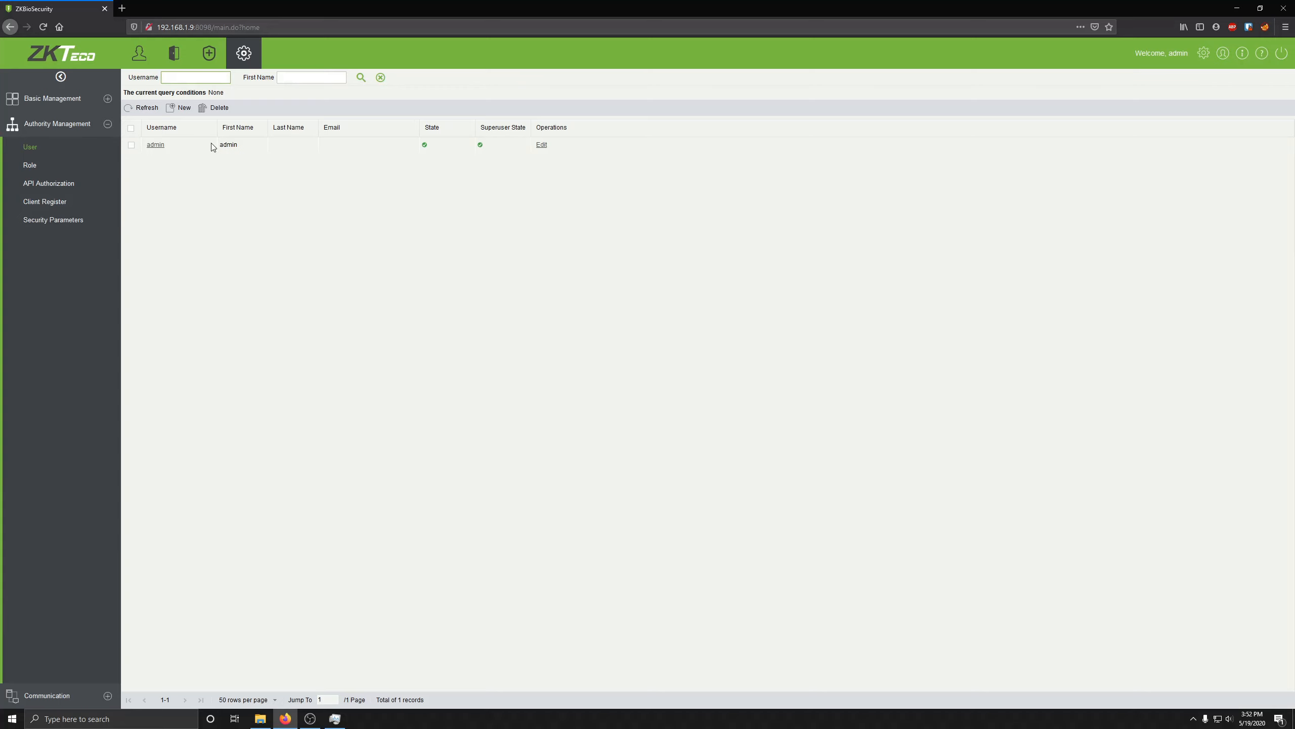
left_click(180, 109)
Step: Scroll Real-Time Monitoring to see the single No Masks scan at 96.52°F
scroll(631, 278, "down", 3)
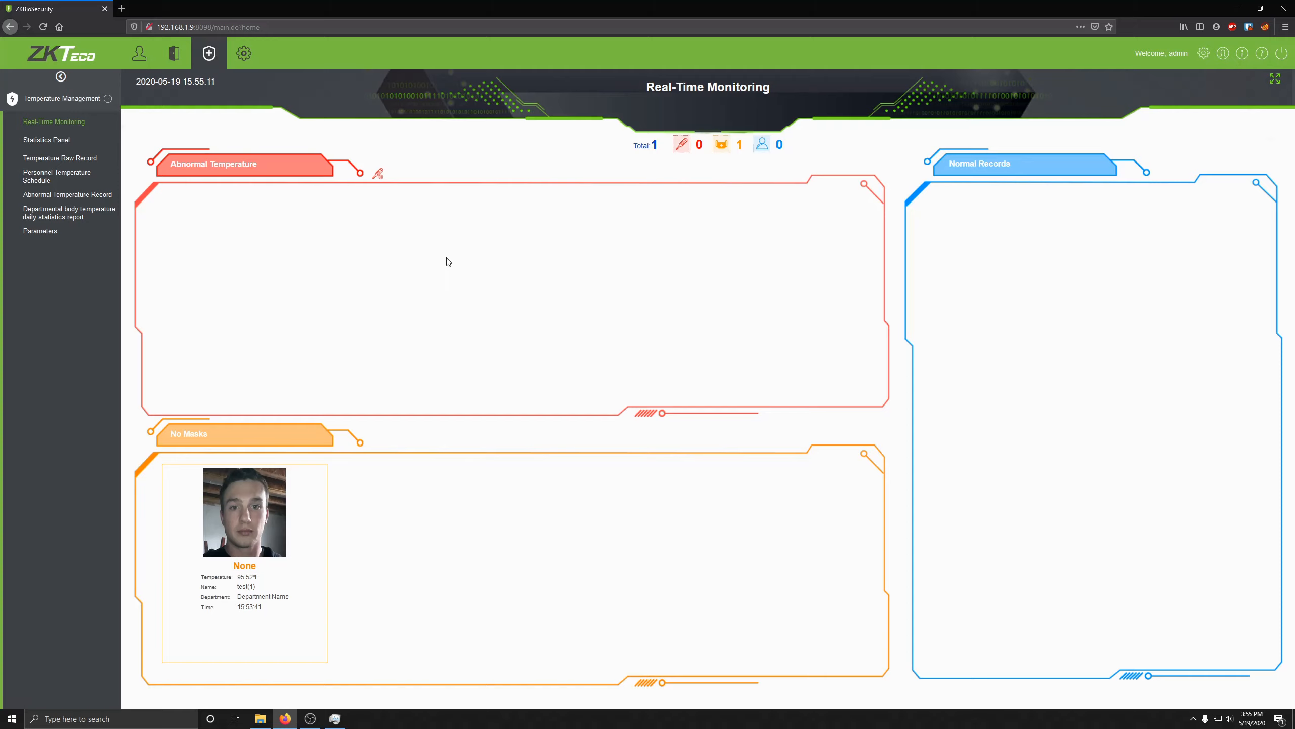
Step: Review the Temperature Raw Record entry and its captured verification photo
left_click(41, 160)
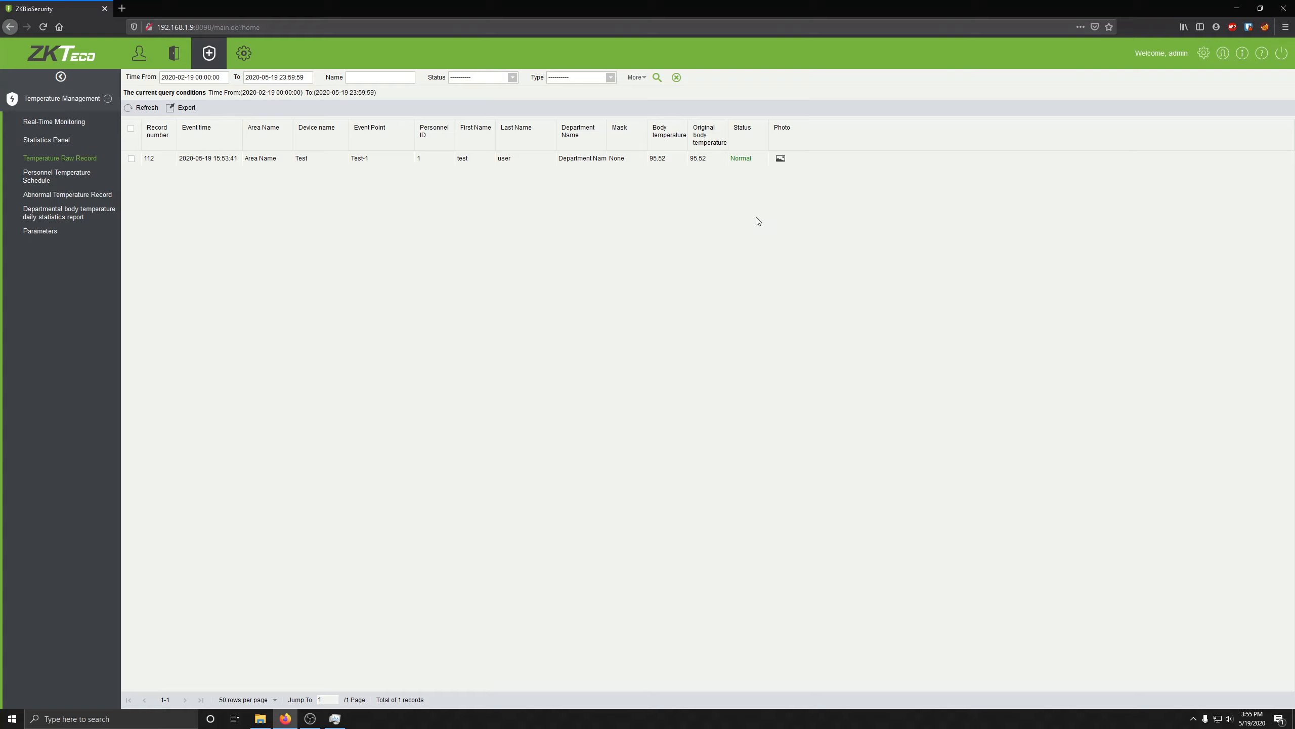
left_click(781, 159)
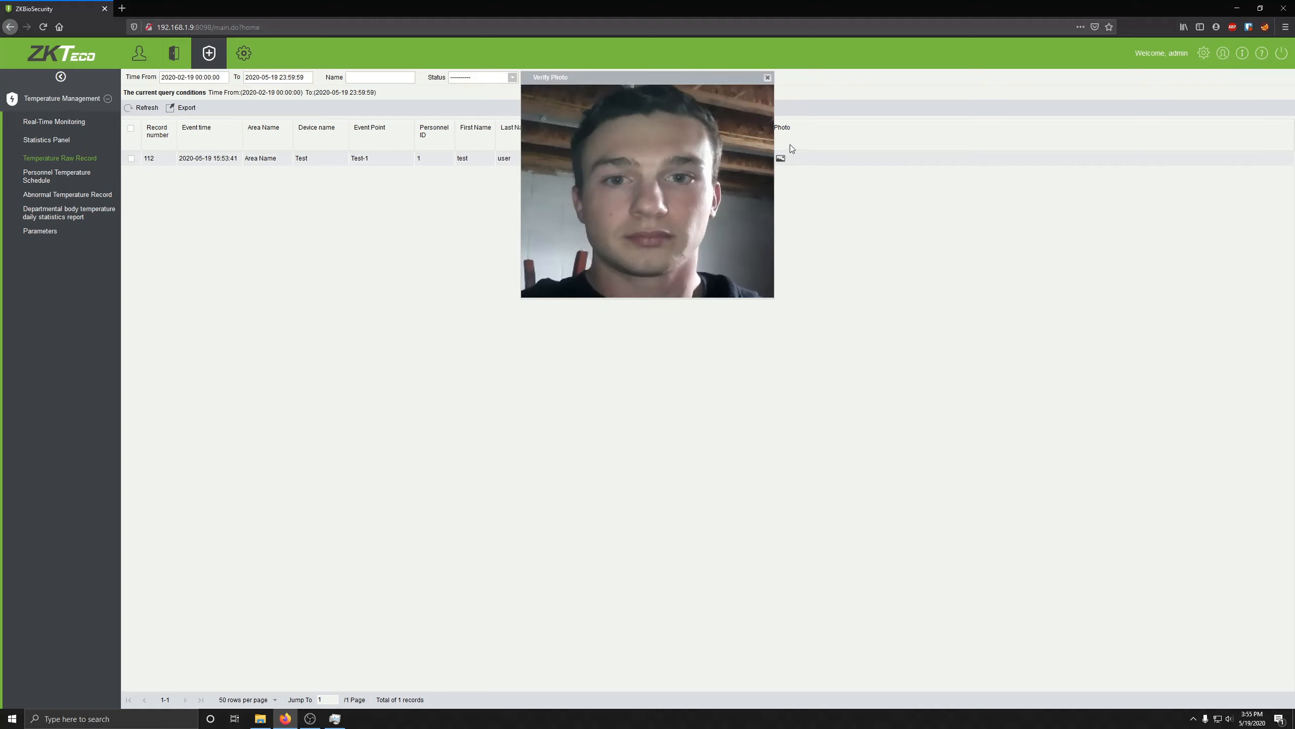
left_click(768, 76)
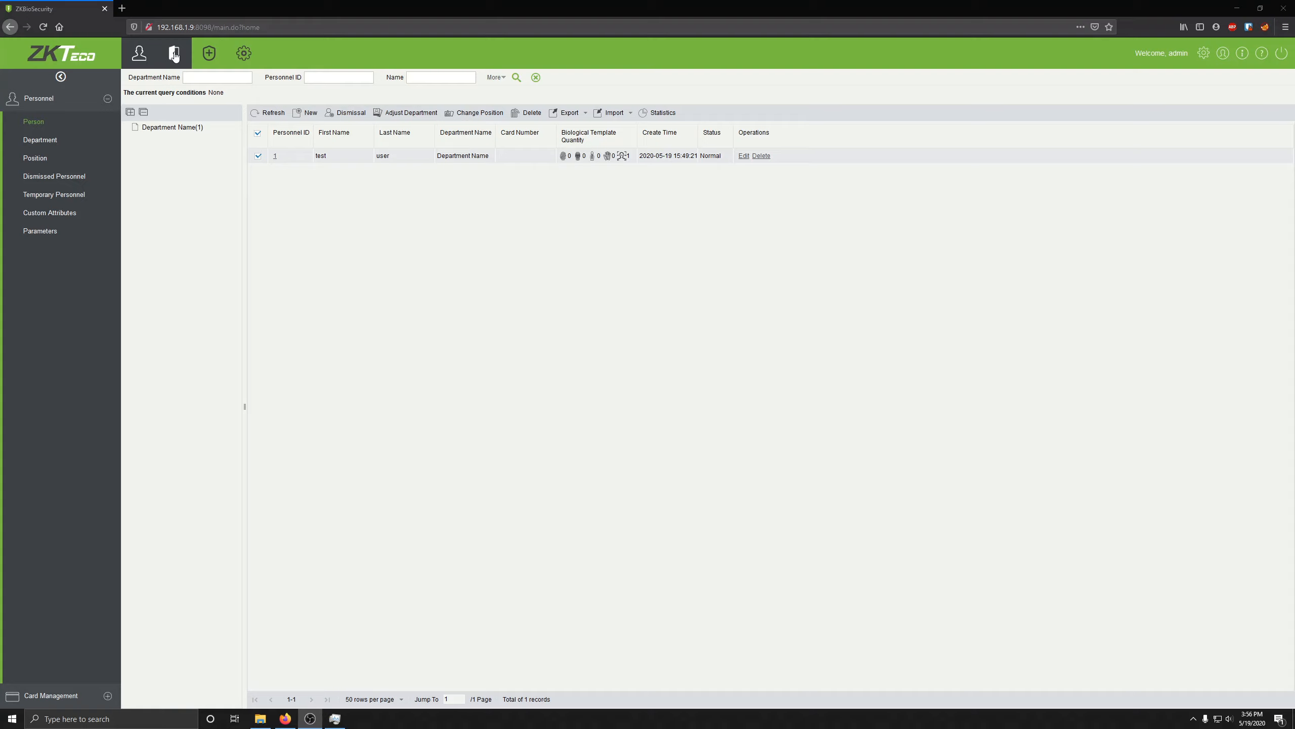
Step: Create person ID 2 with first name 'Test1' and save the record
left_click(308, 113)
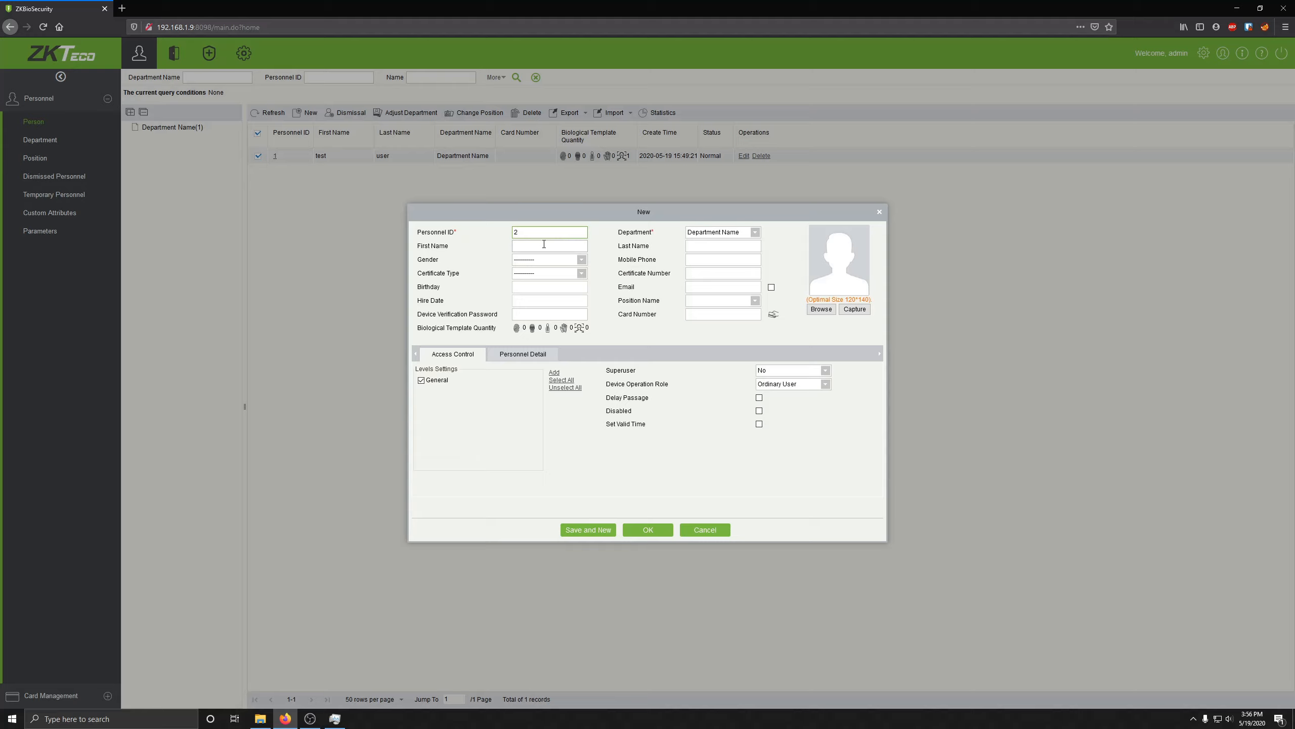
left_click(732, 232)
left_click(735, 235)
left_click(534, 246)
type("Test1")
key("Tab")
left_click(742, 315)
left_click(643, 534)
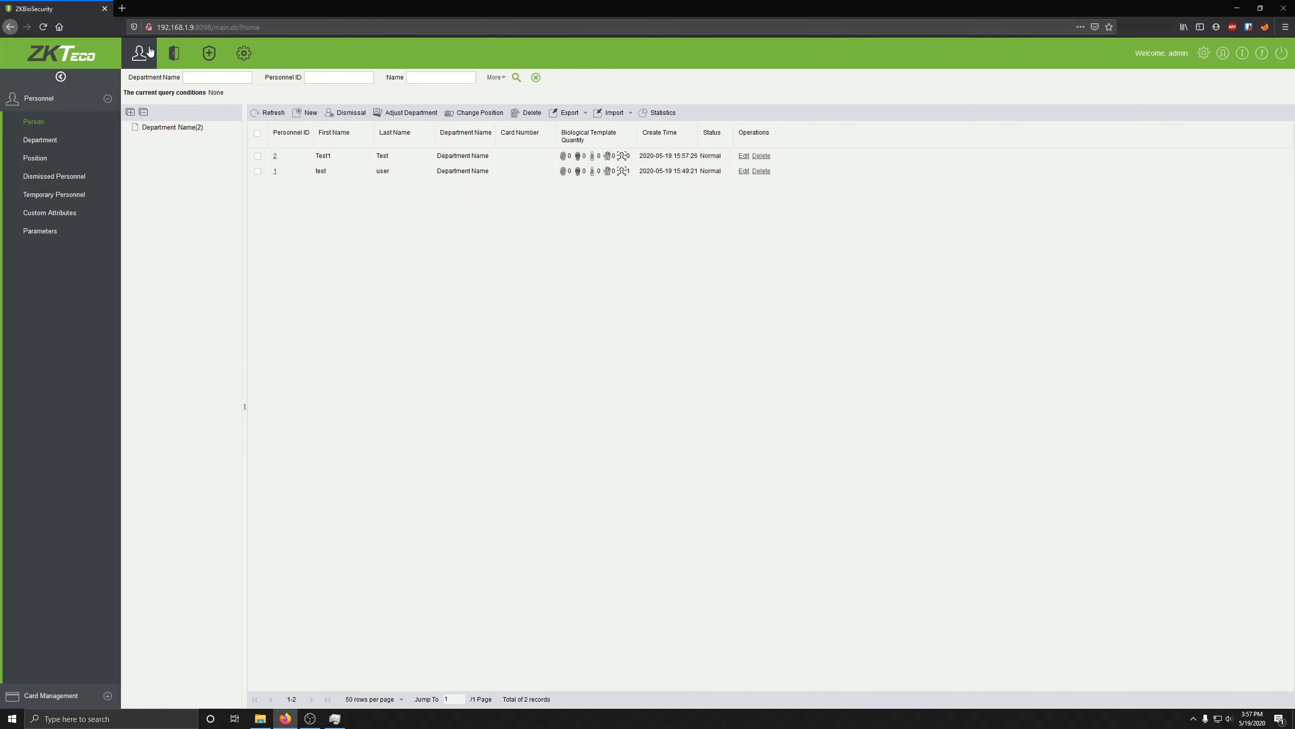
left_click(174, 52)
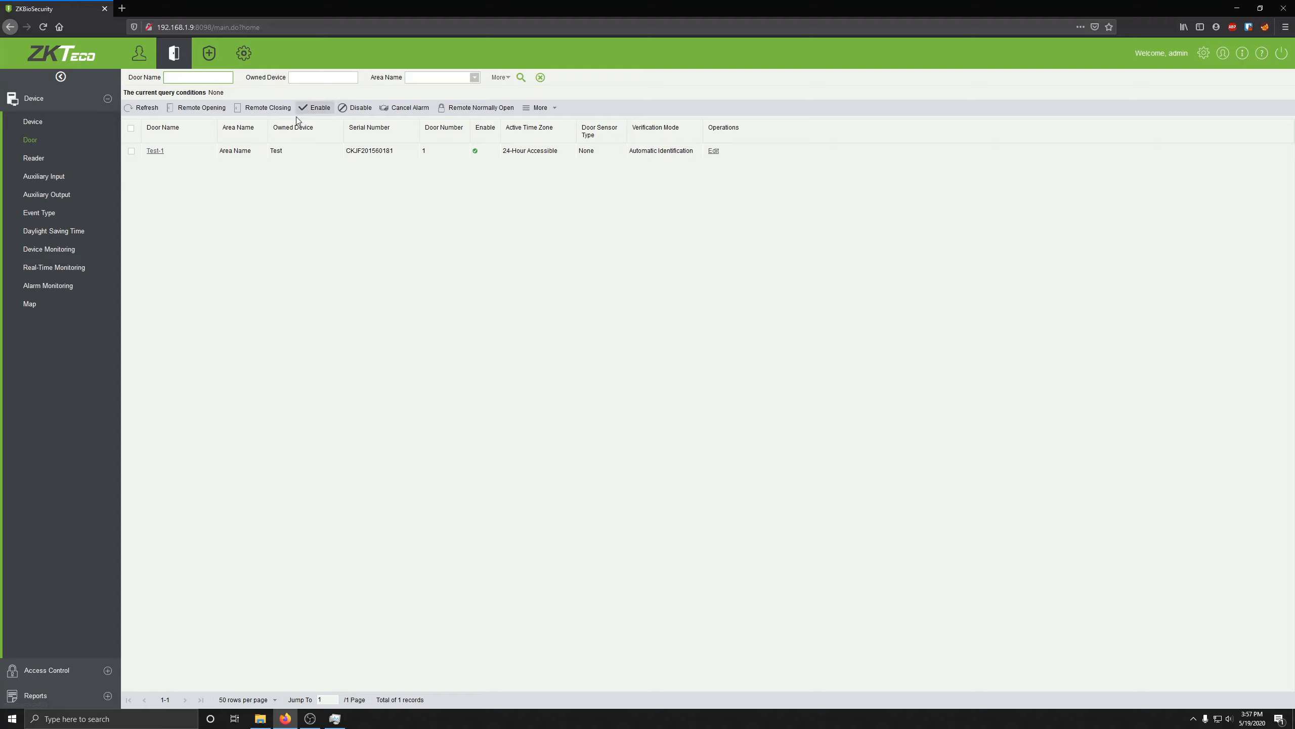
Step: Select the Test device and synchronize all data to it
left_click(131, 150)
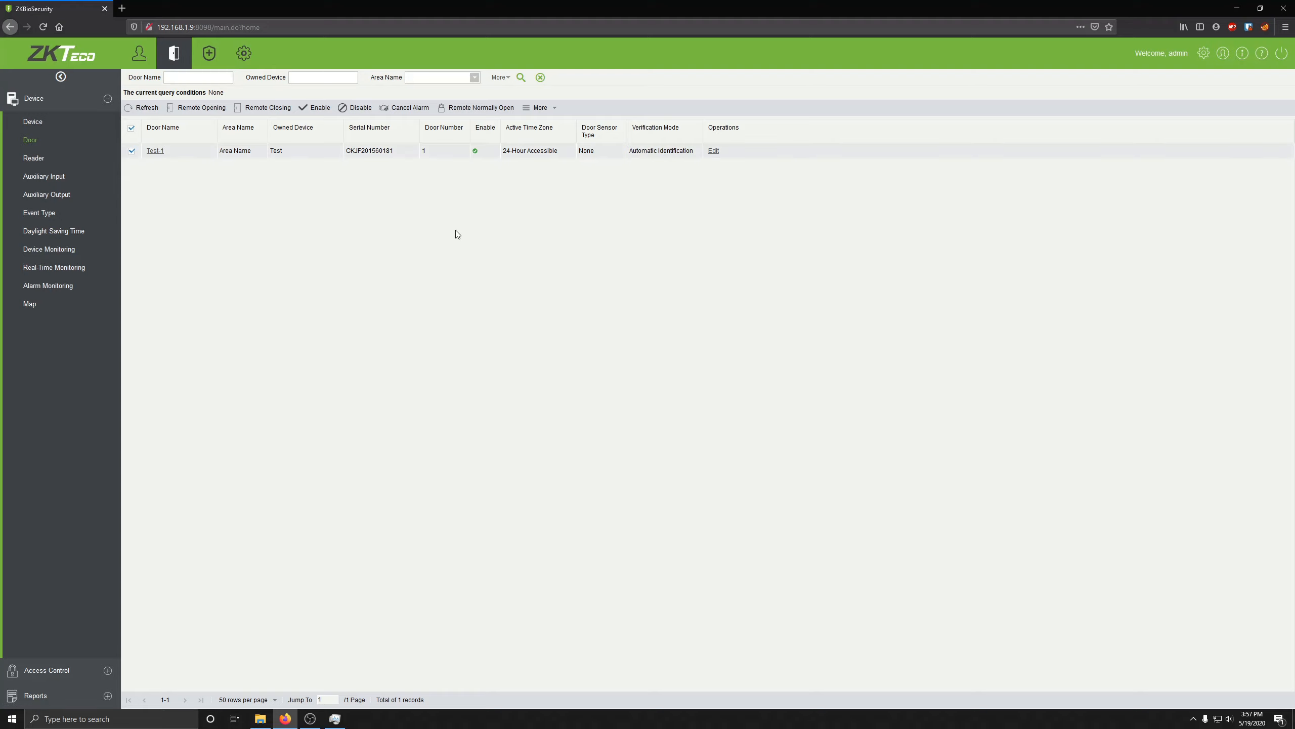
left_click(68, 125)
left_click(131, 158)
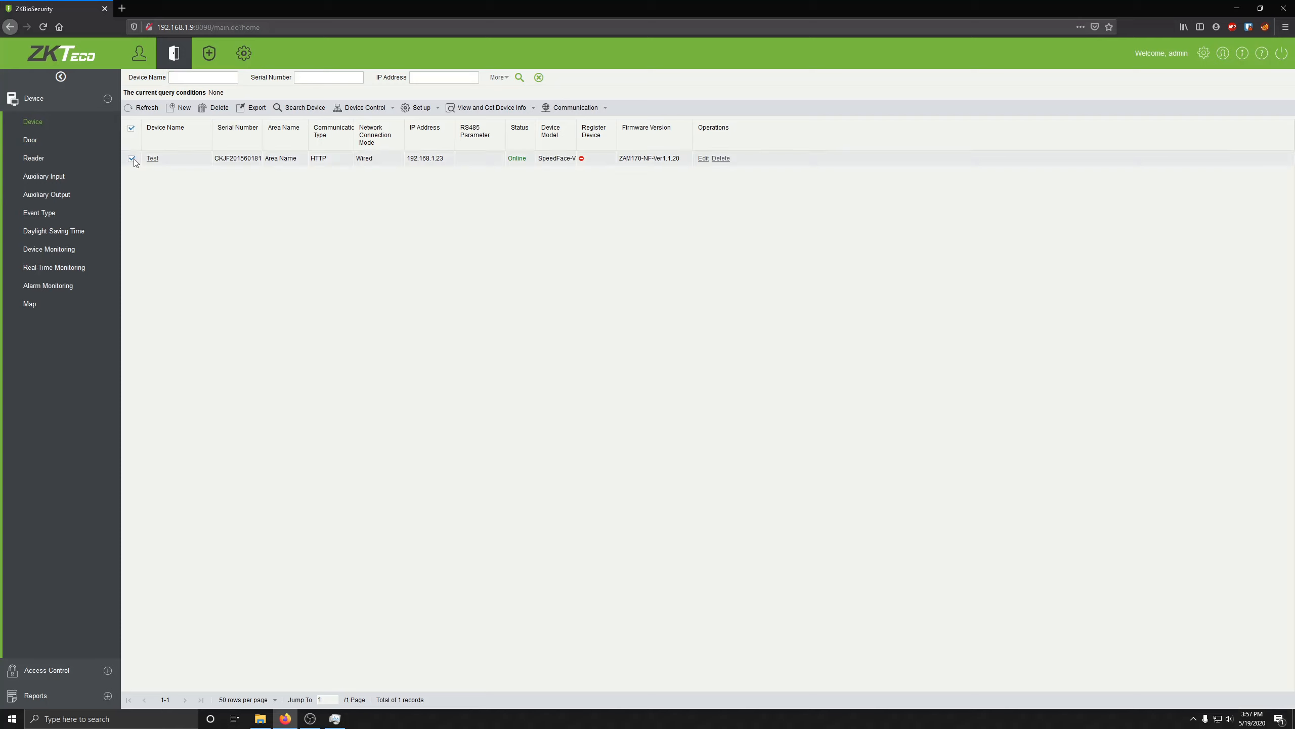
left_click(385, 109)
left_click(398, 194)
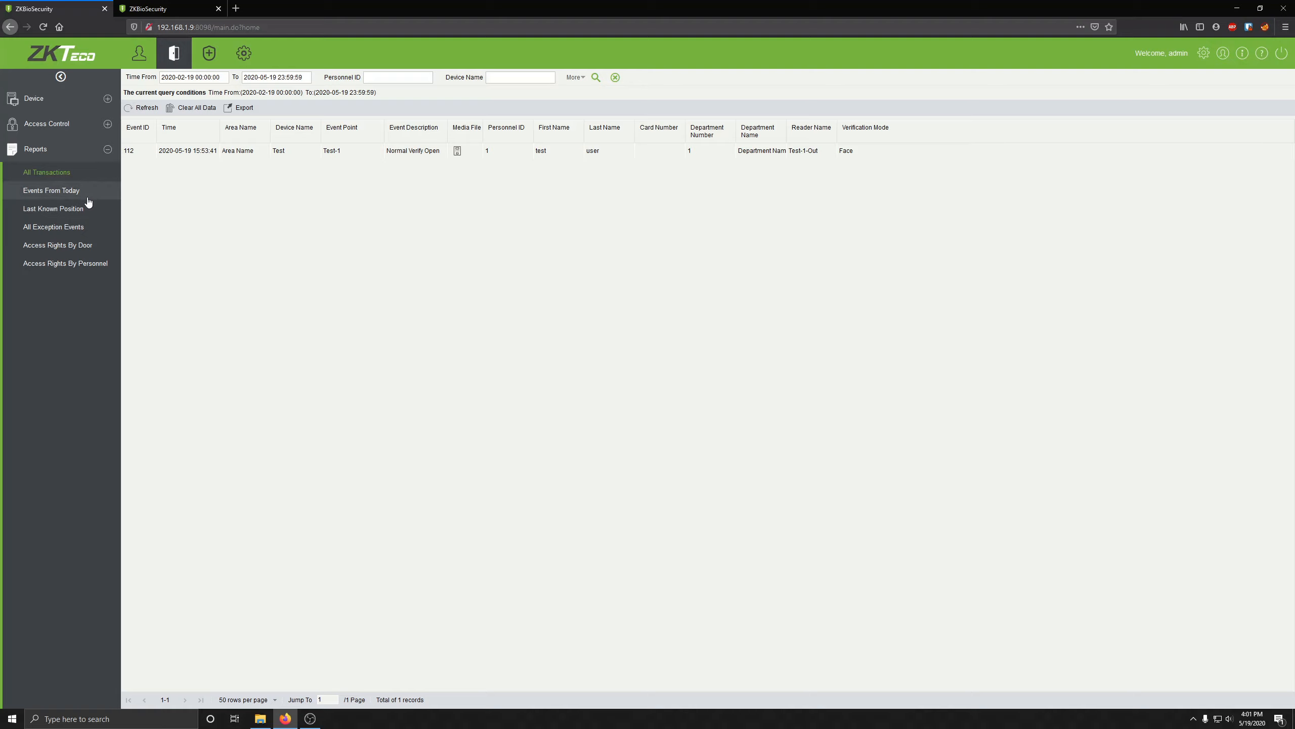
Step: Export all transactions as an Excel file, accept the download, and return to the dashboard
left_click(102, 173)
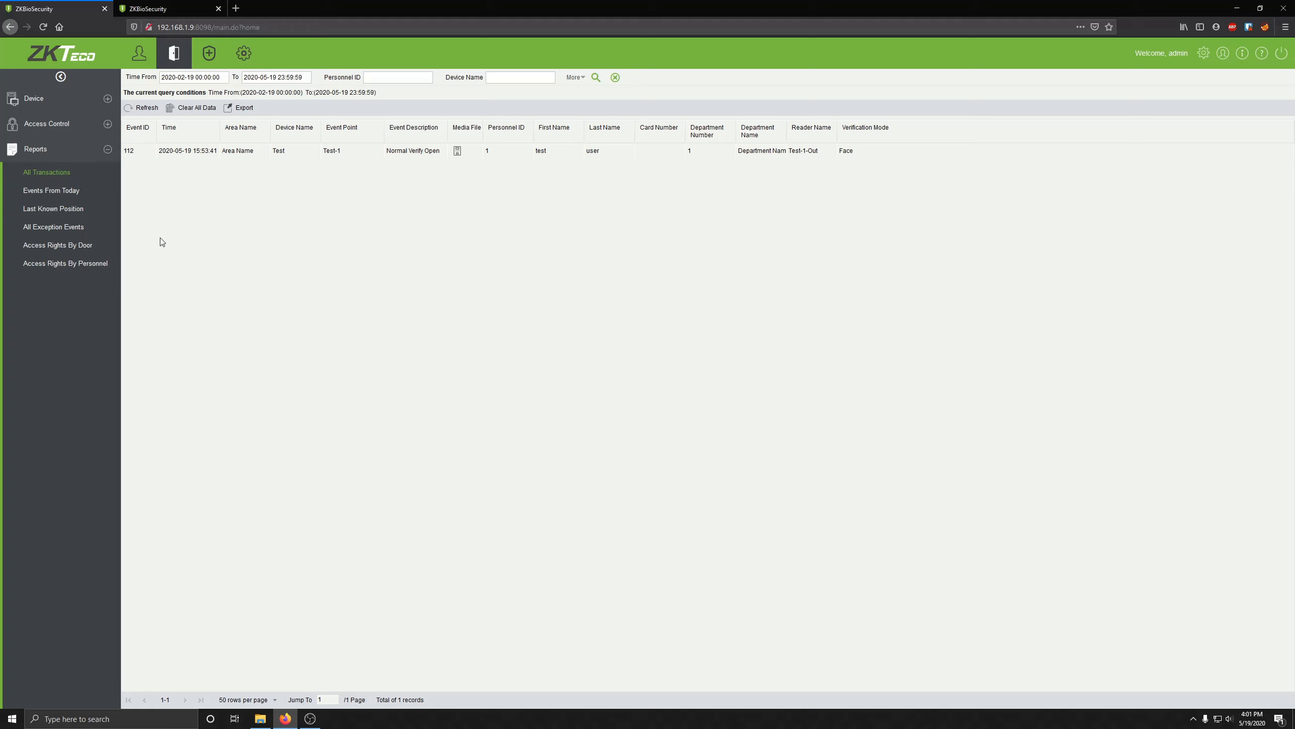
left_click(240, 109)
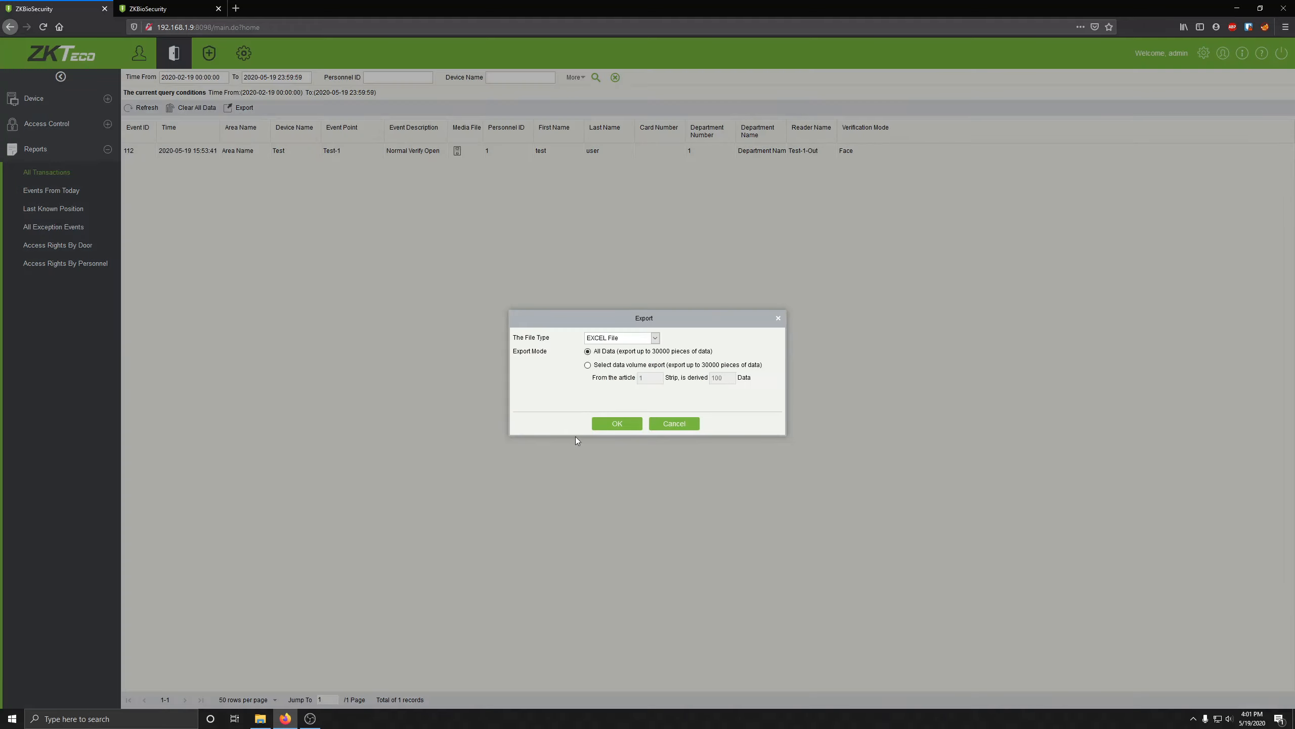
left_click(609, 424)
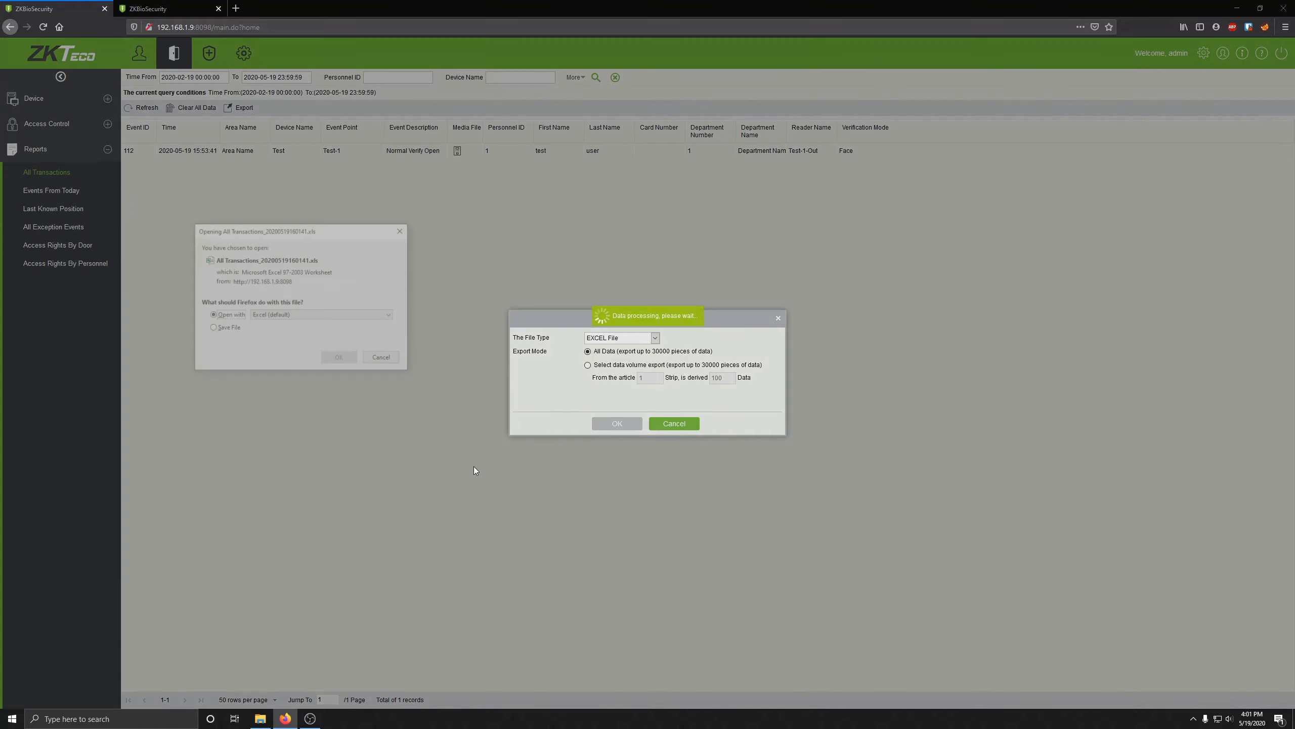
left_click(340, 359)
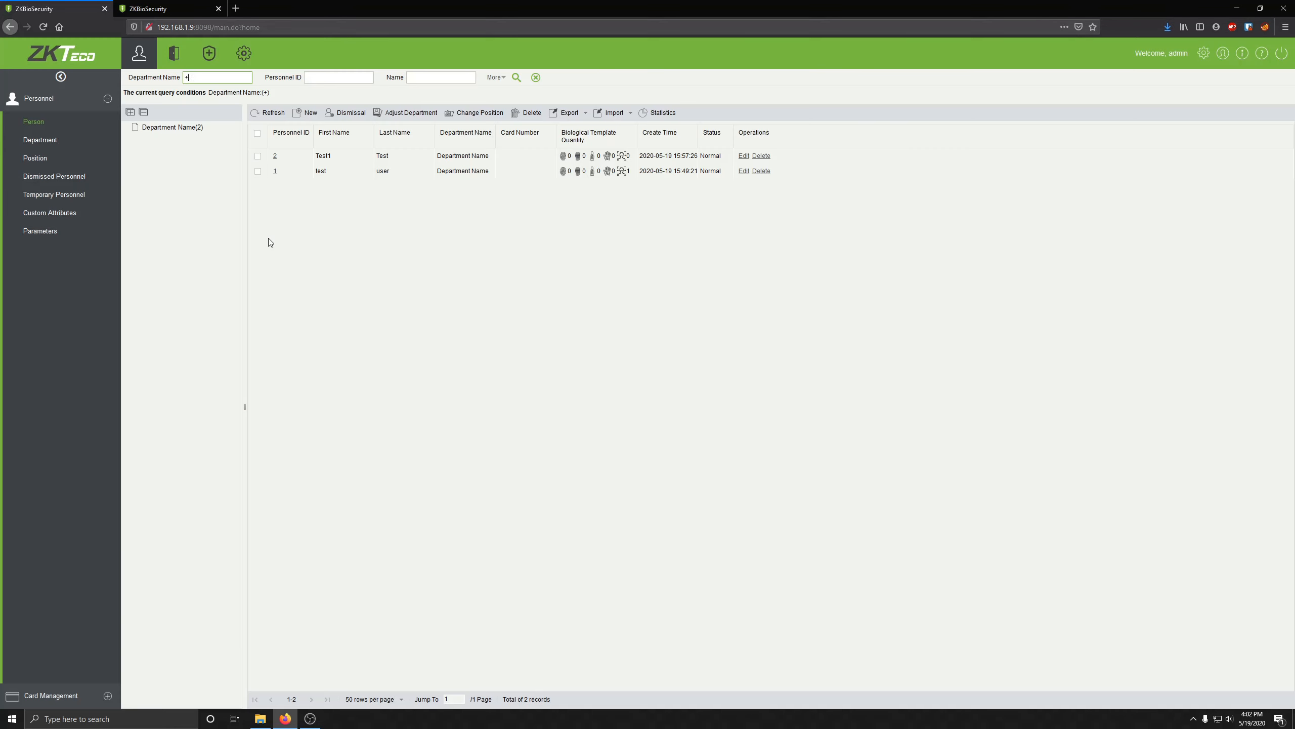
left_click(49, 65)
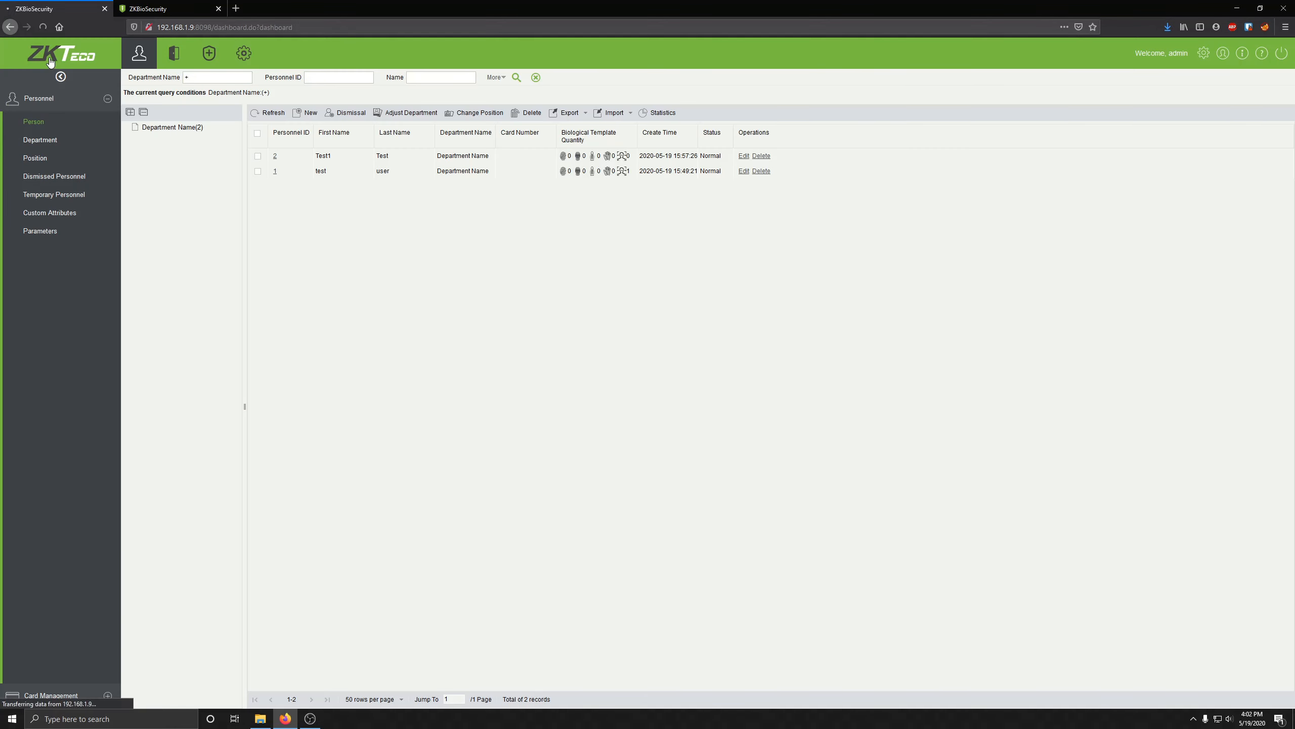